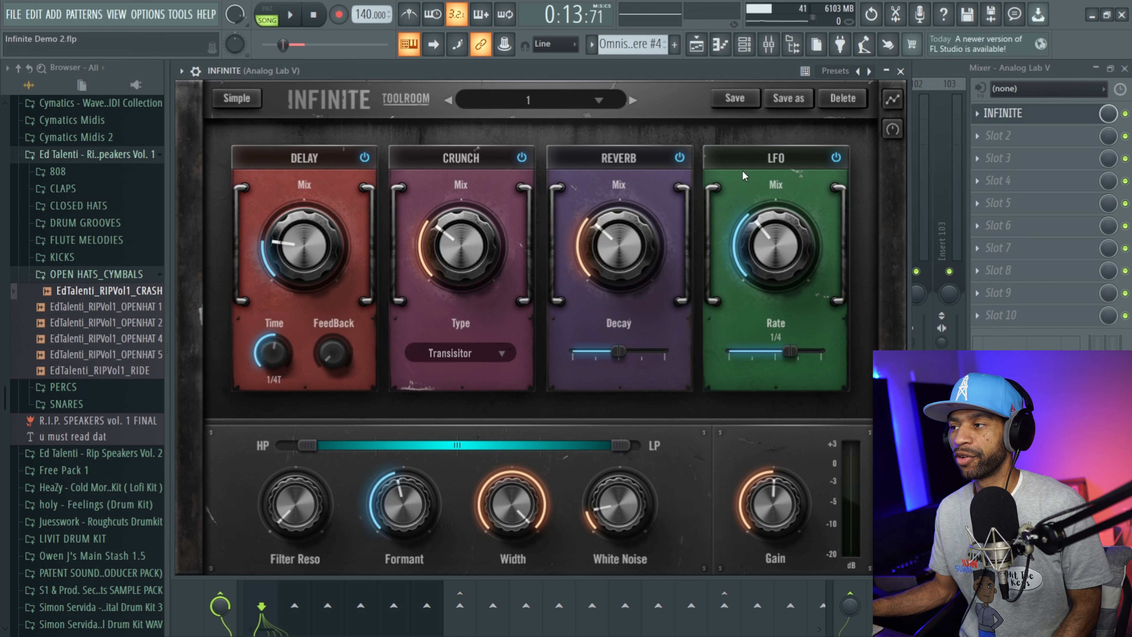
left_click_drag(304, 168, 423, 160)
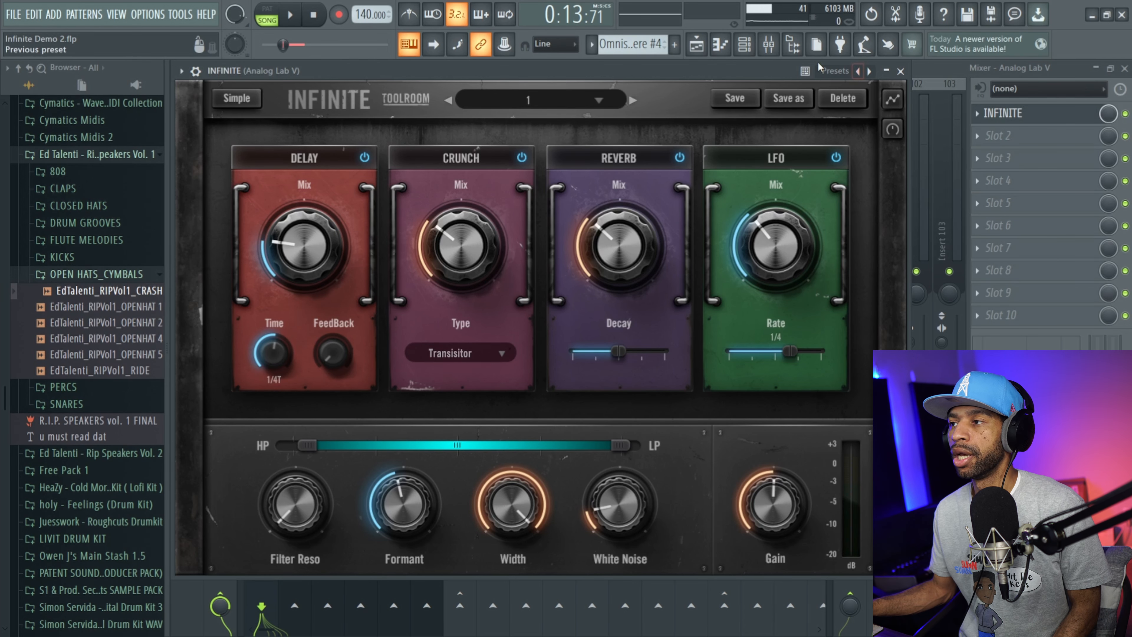
- Clear the playlist's time selection and play the song from the beginning
left_click(696, 44)
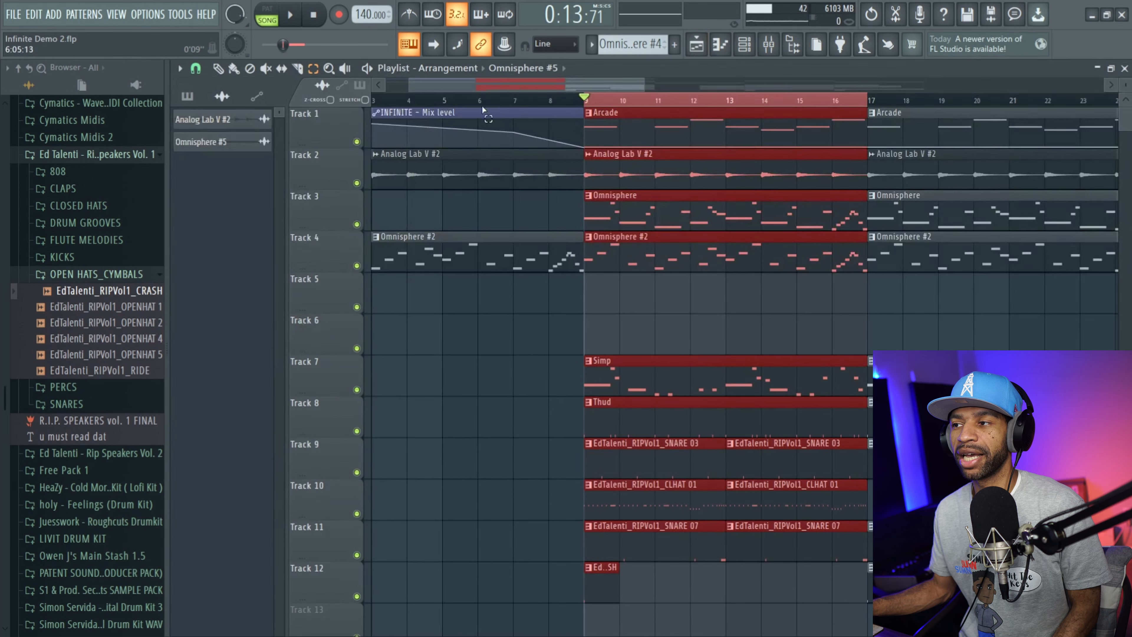
left_click(449, 104, "ctrl")
left_click(314, 19)
left_click(296, 18)
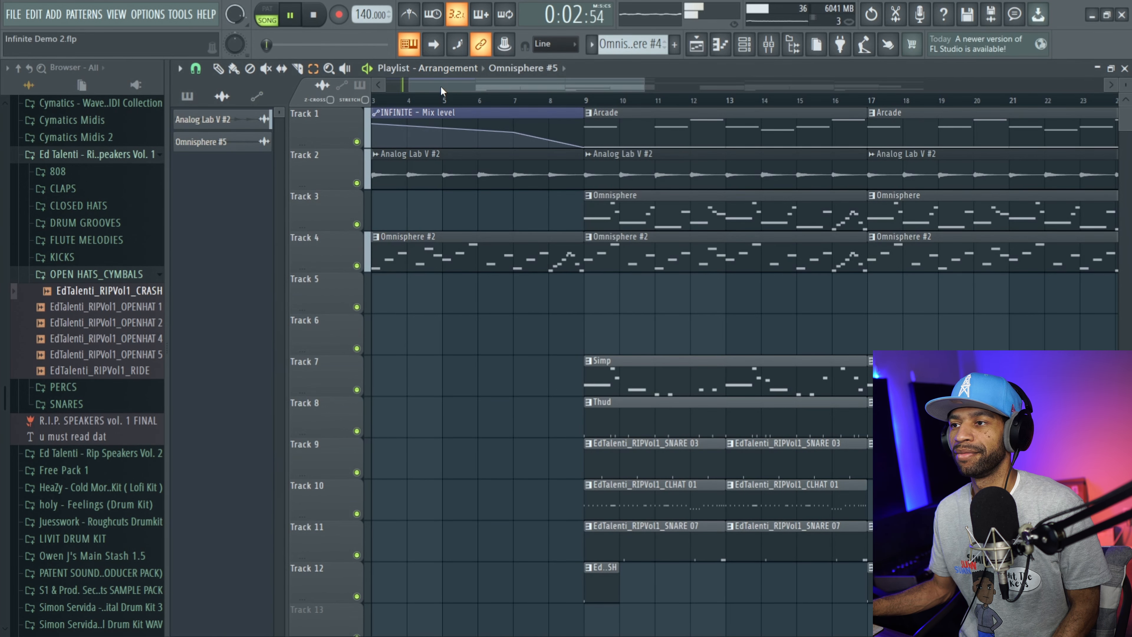
- Turn on playlist auto-scrolling to follow the song during playback, and stop the song after listening
left_click_drag(433, 85, 411, 91)
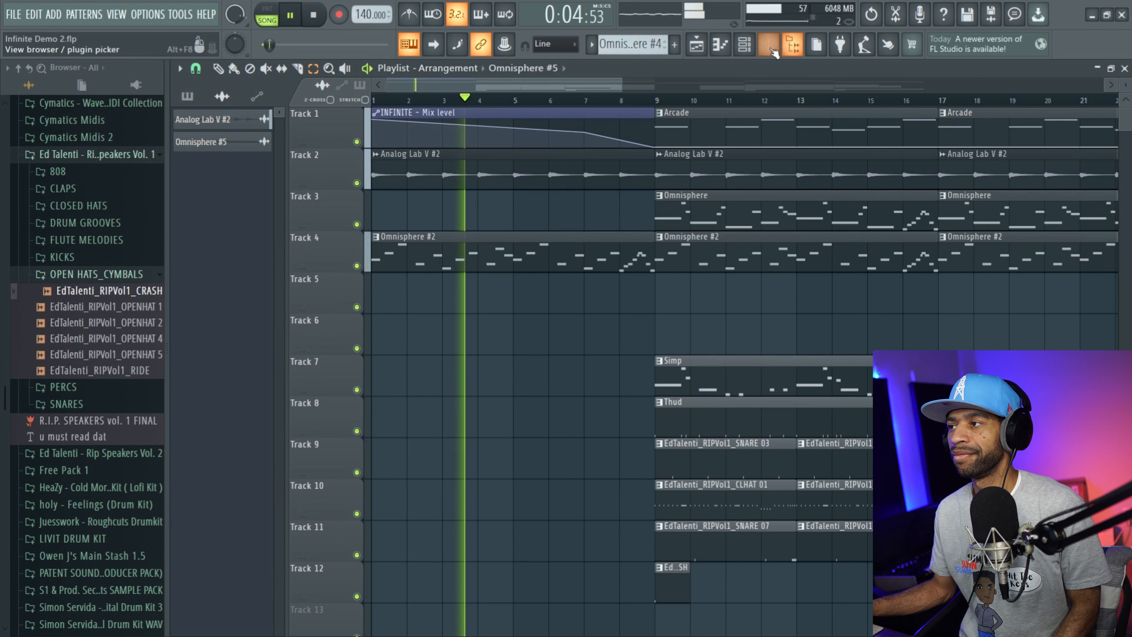
left_click(437, 46)
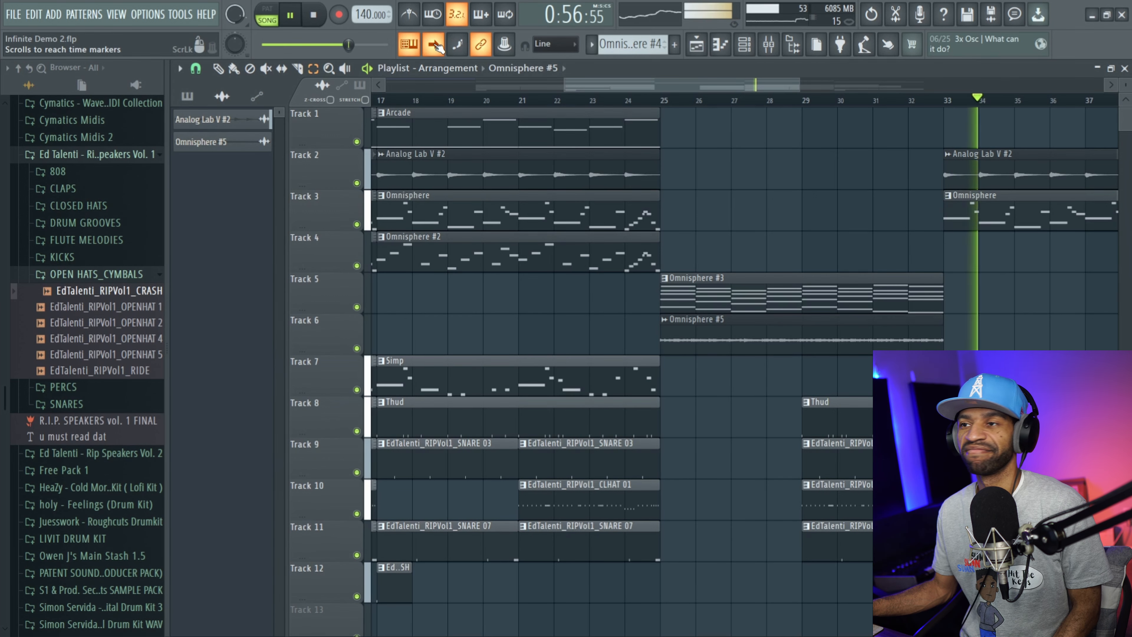
left_click(314, 14)
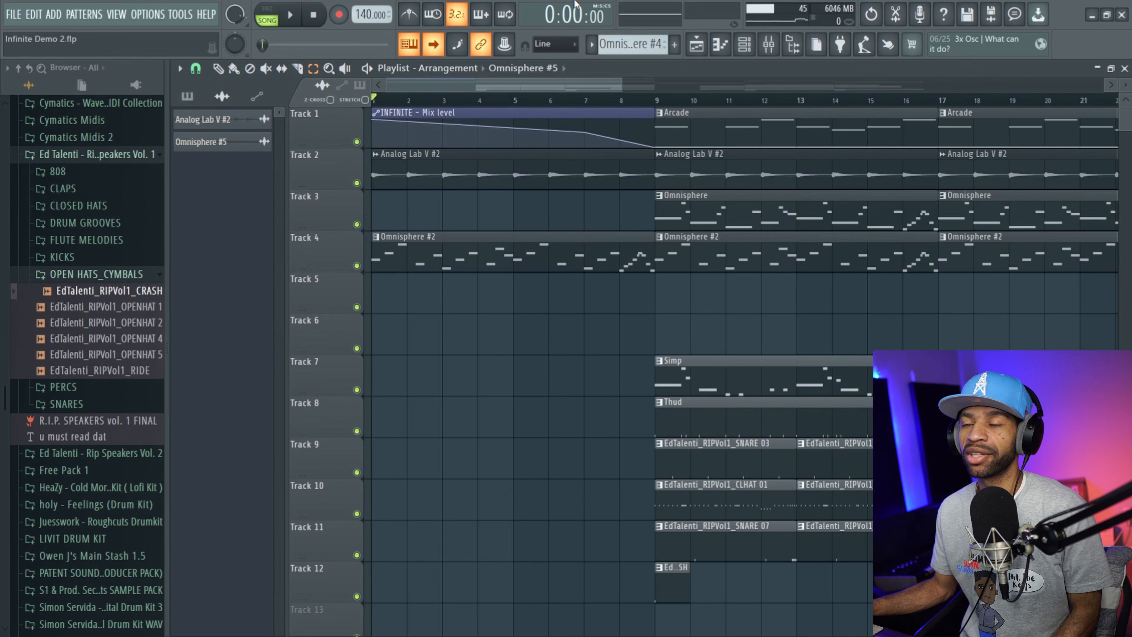
- Set the playlist's time selection from the start of bar 9 to the start of bar 17
left_click(768, 45)
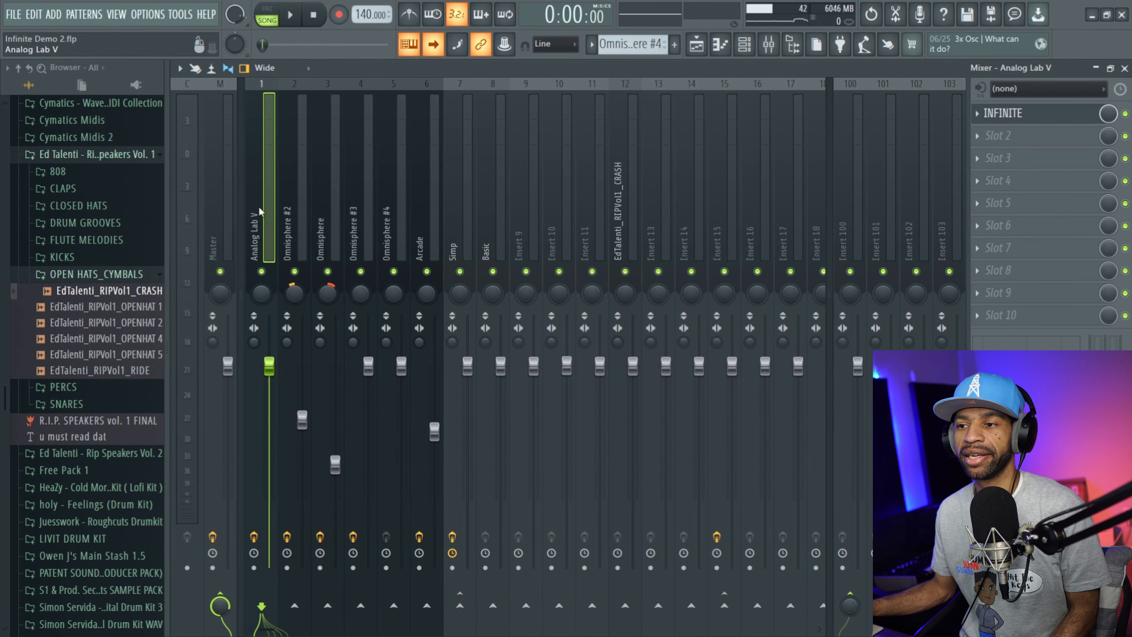
left_click(696, 45)
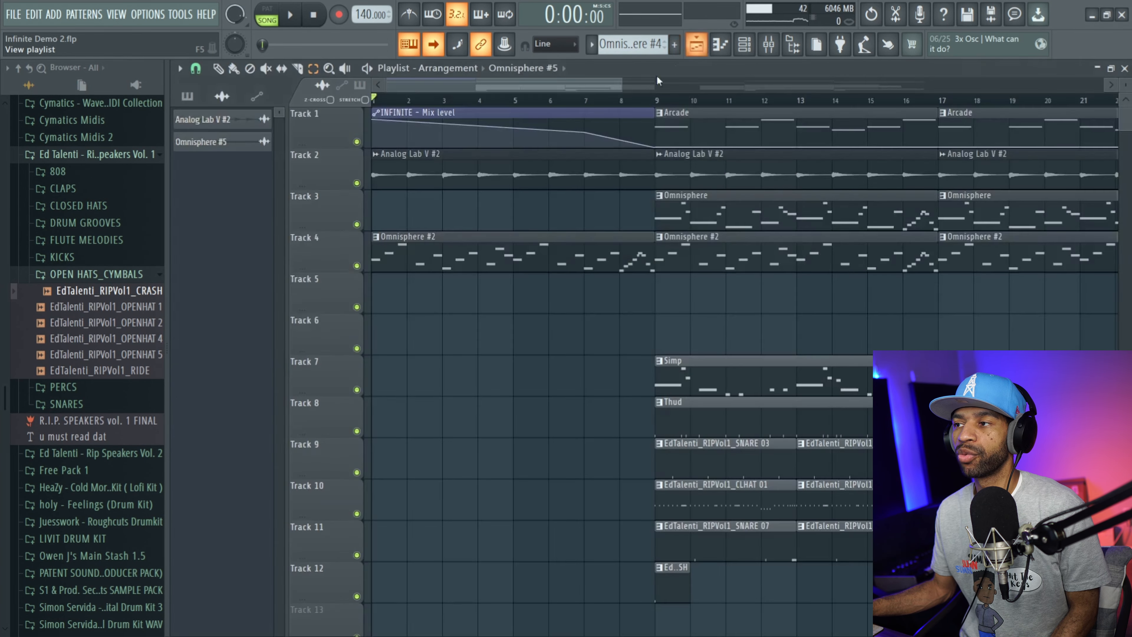
left_click_drag(656, 101, 938, 102)
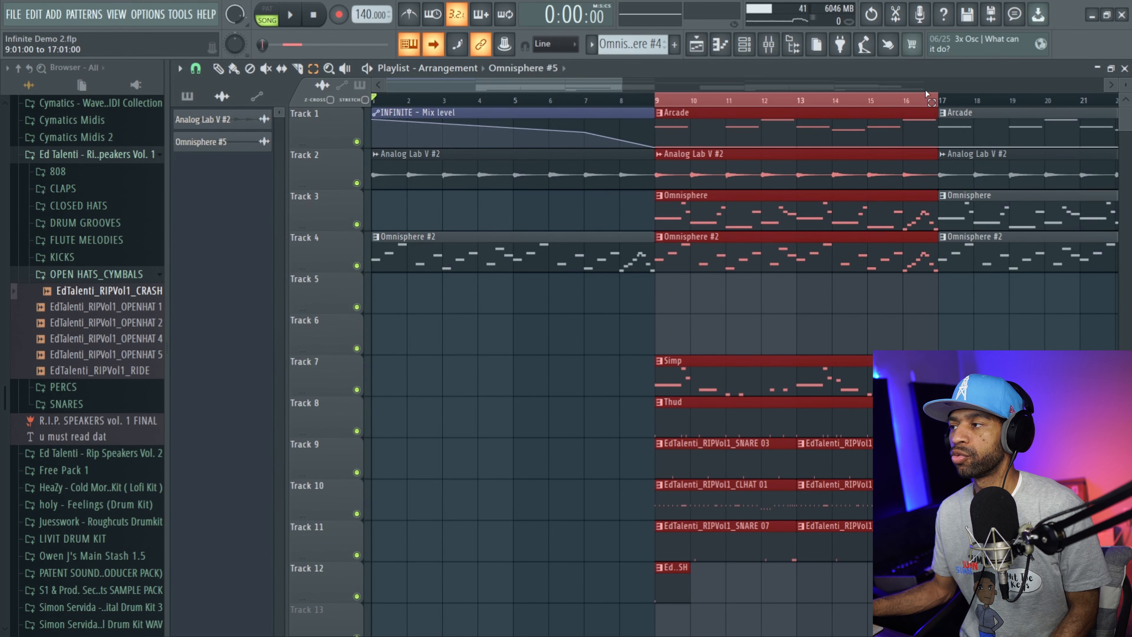
- Solo the Analog Lab V mixer track and open its INFINITE effect
left_click(769, 45)
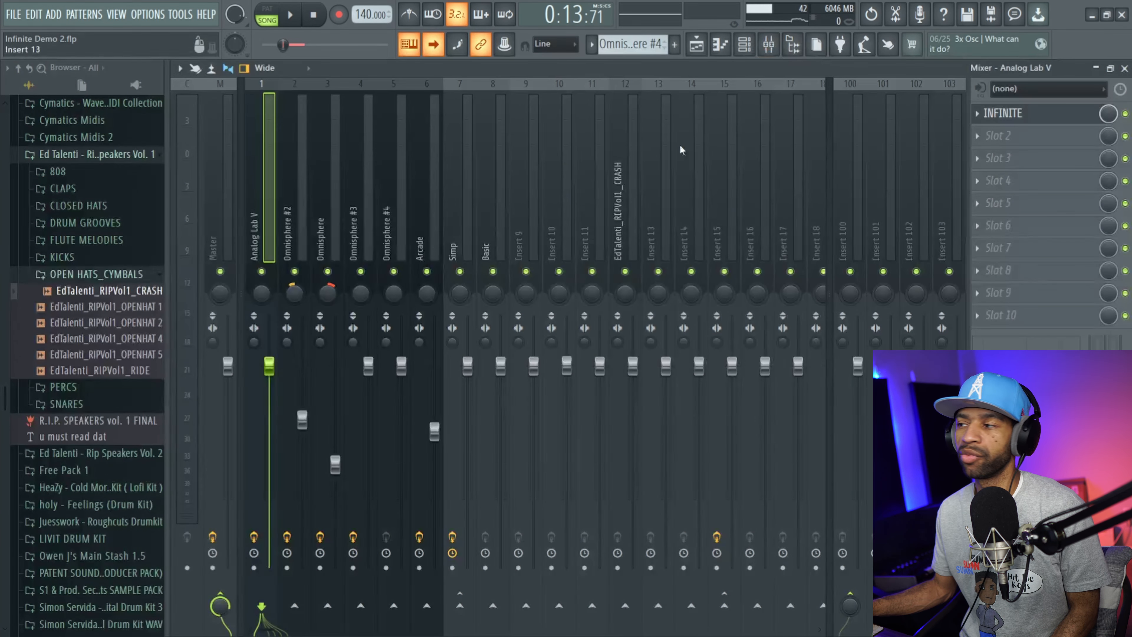
right_click(261, 272)
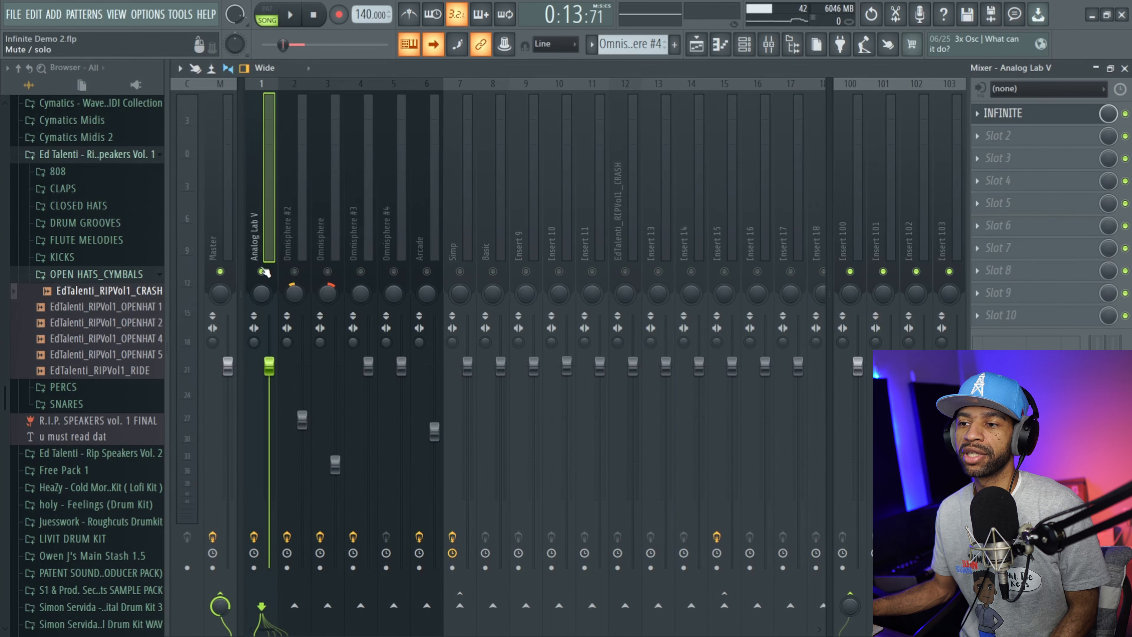
left_click(1025, 113)
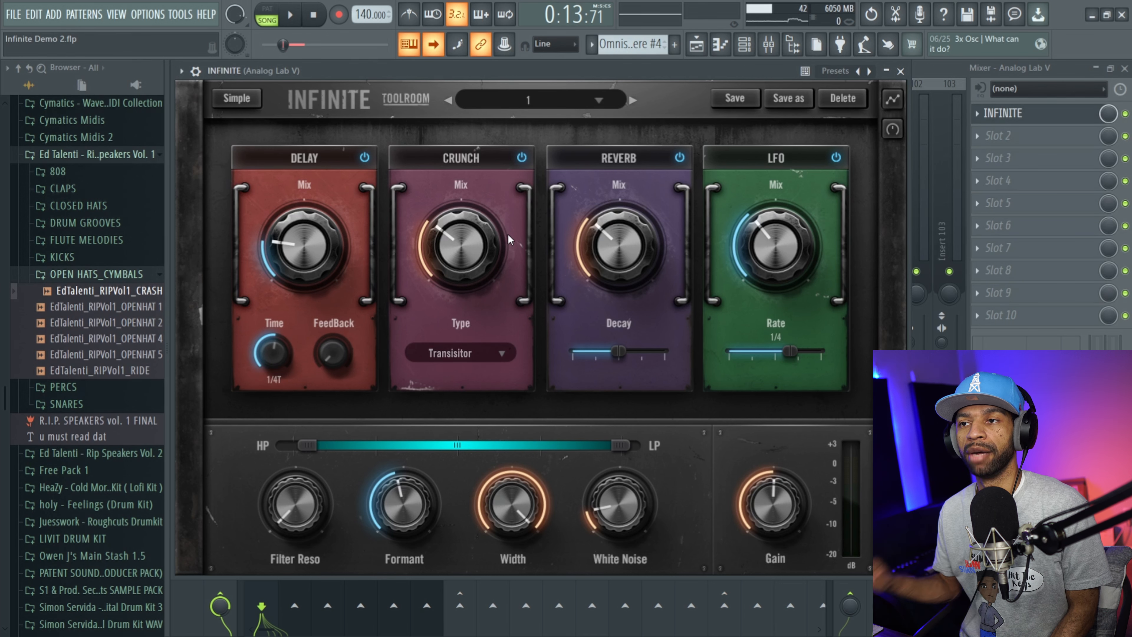
- Switch the INFINITE effect to its Simple view with the single large knob
left_click(255, 101)
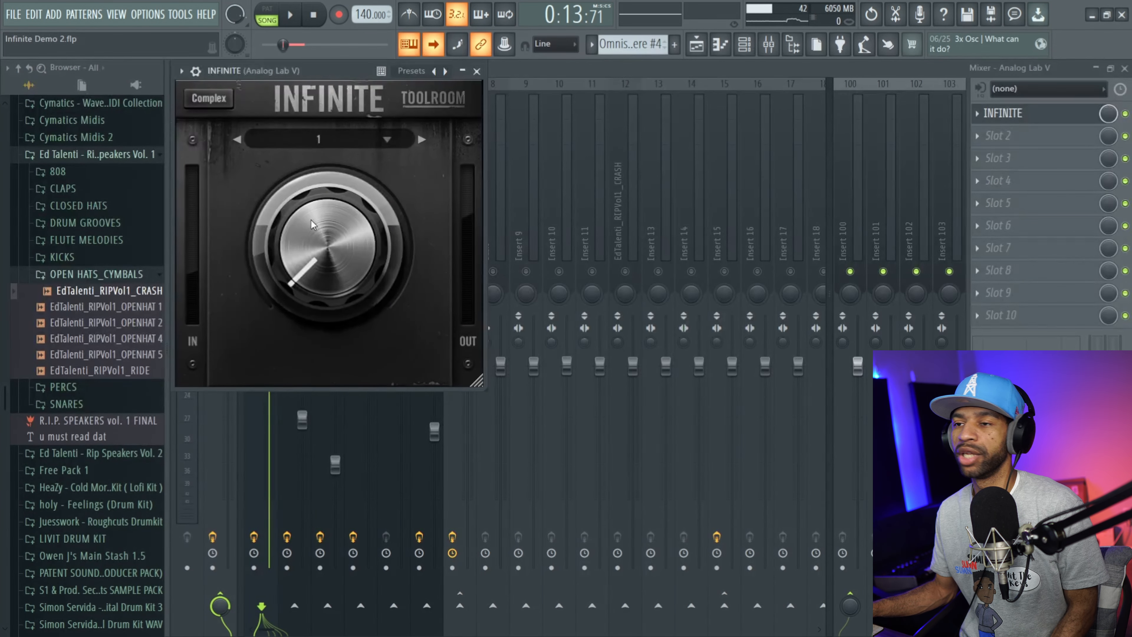
left_click(1003, 112)
left_click(1002, 113)
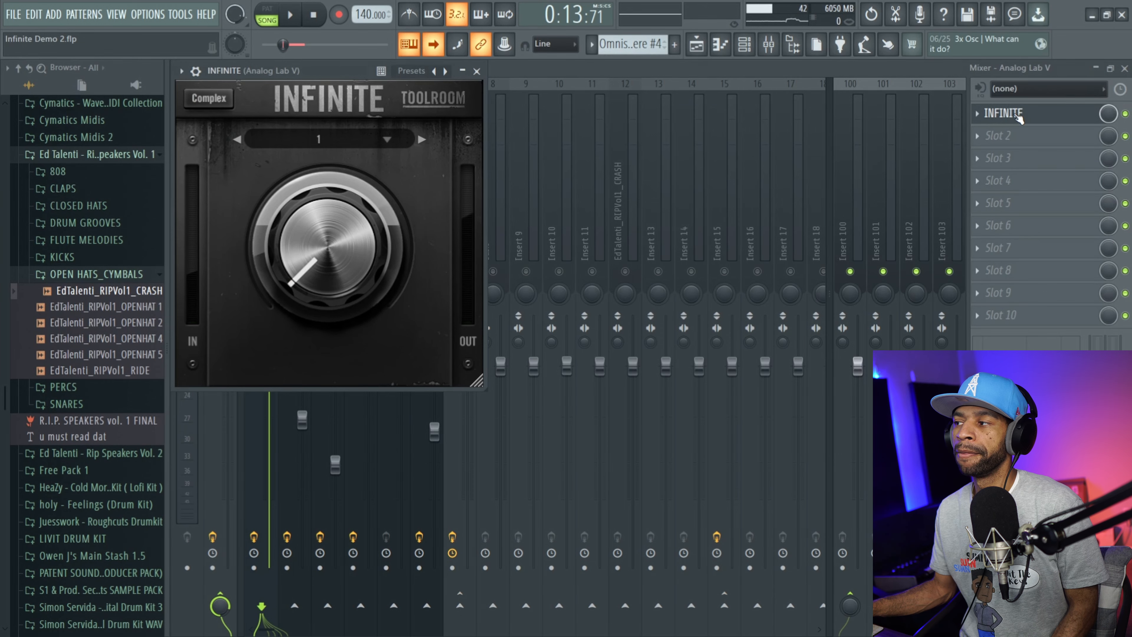
- Show INFINITE's VST wrapper settings and return to the plugin editor
left_click(187, 71)
left_click(223, 97)
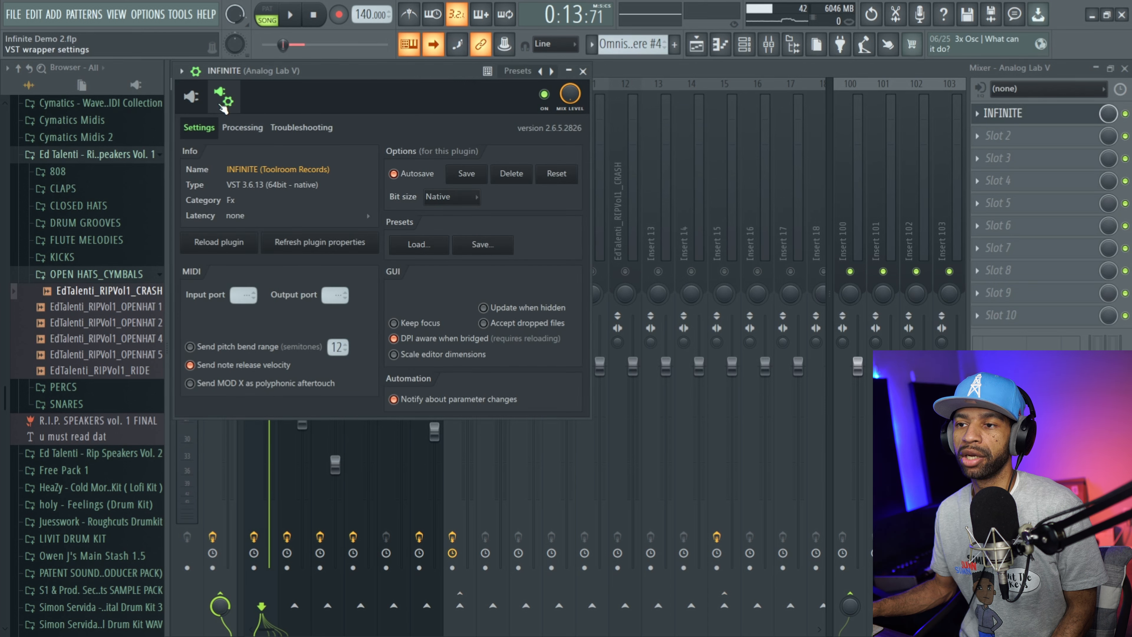
left_click(193, 97)
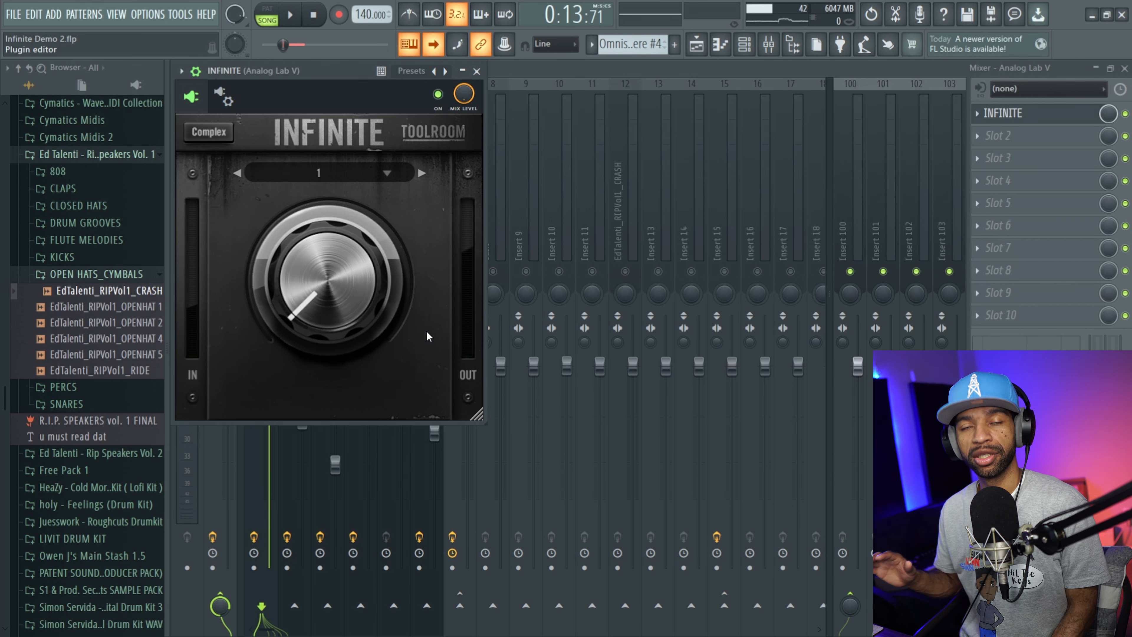
- Compare INFINITE's Complex and Simple views, leaving the Complex view active
left_click(201, 131)
left_click(220, 132)
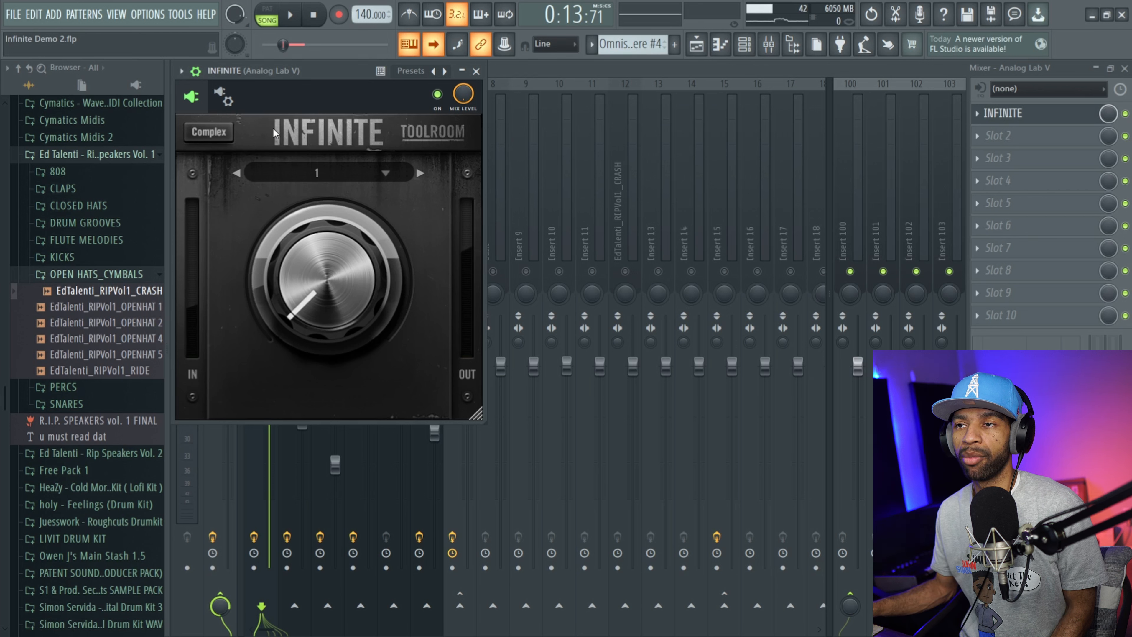
left_click(224, 131)
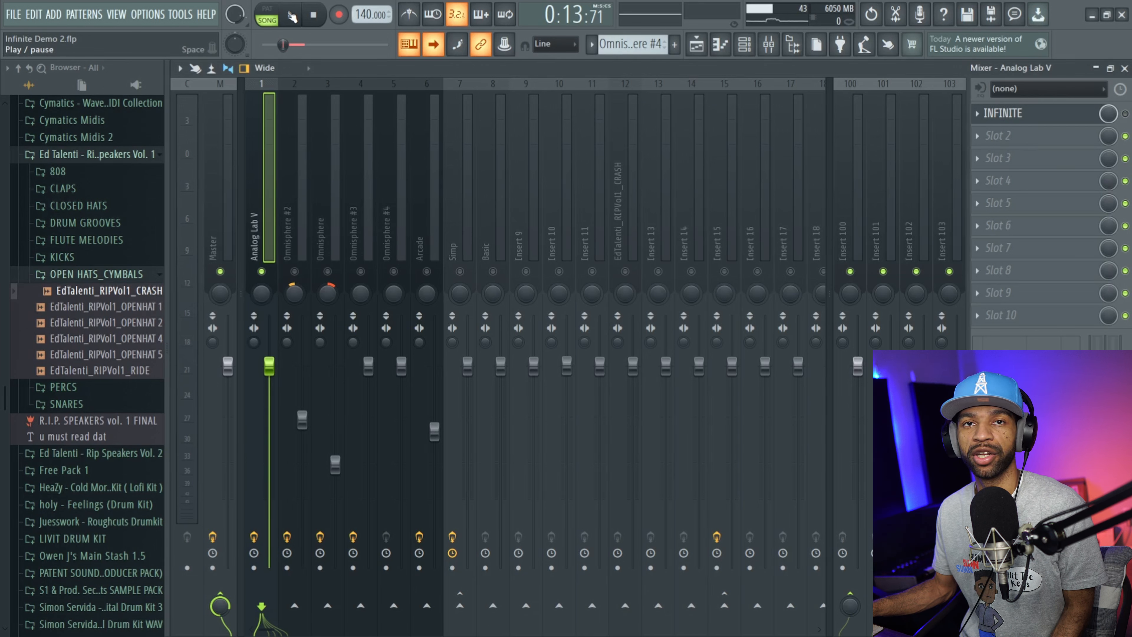
- Play the soloed Analog Lab V track without the INFINITE effect and stop playback
left_click(292, 17)
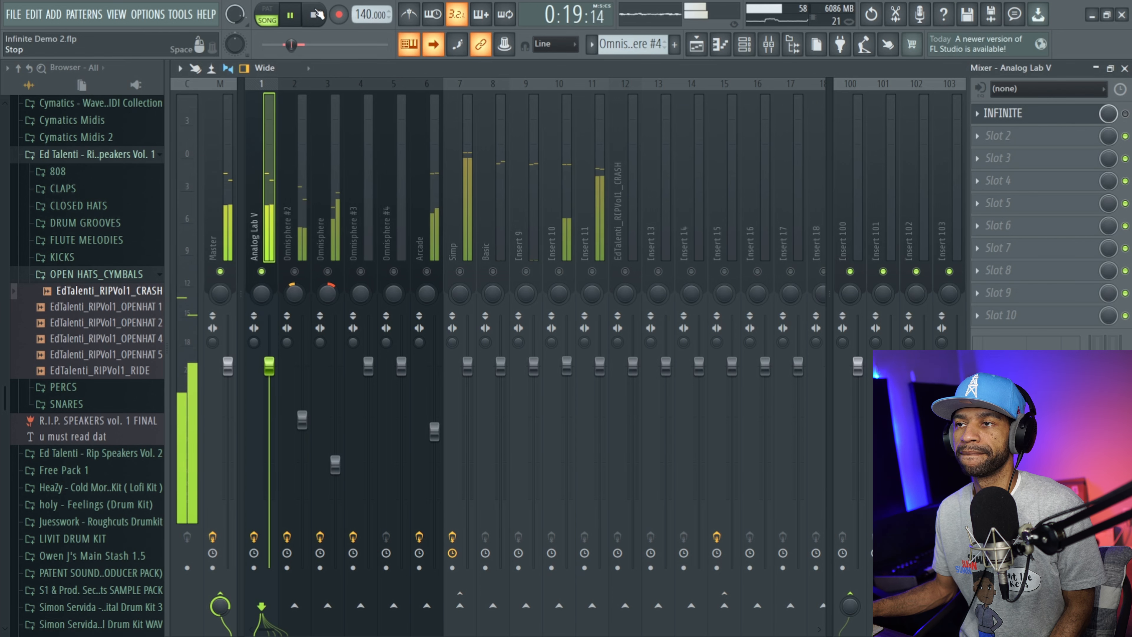
left_click(315, 16)
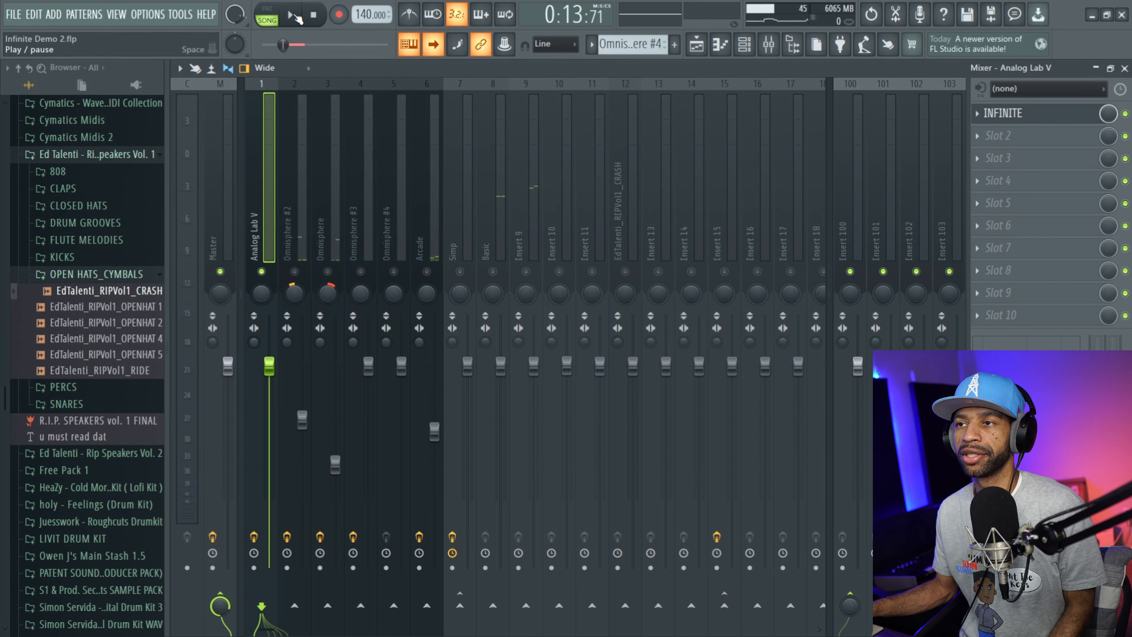
- Play the soloed Analog Lab V track with INFINITE active and its editor open, stop playback and close the editor
left_click(295, 16)
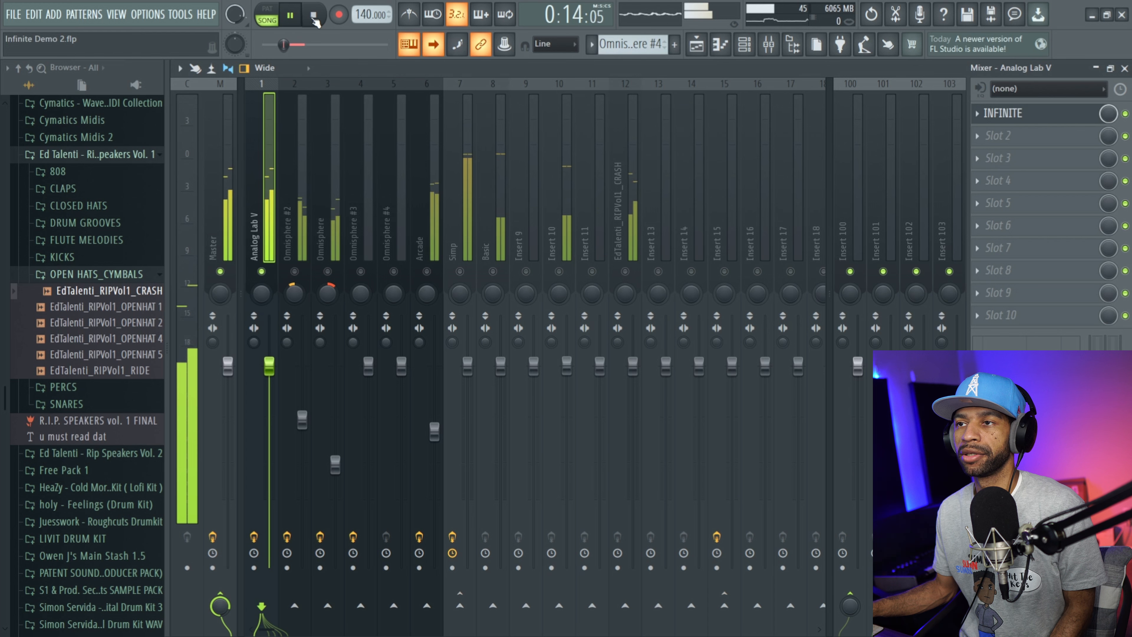
left_click(1035, 119)
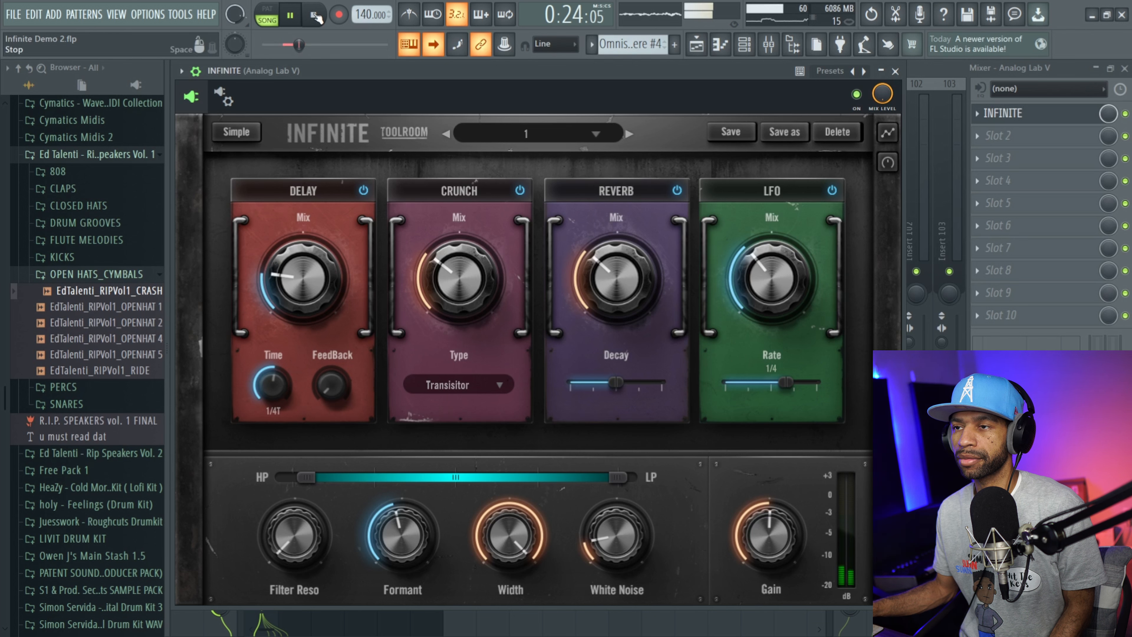
left_click(318, 16)
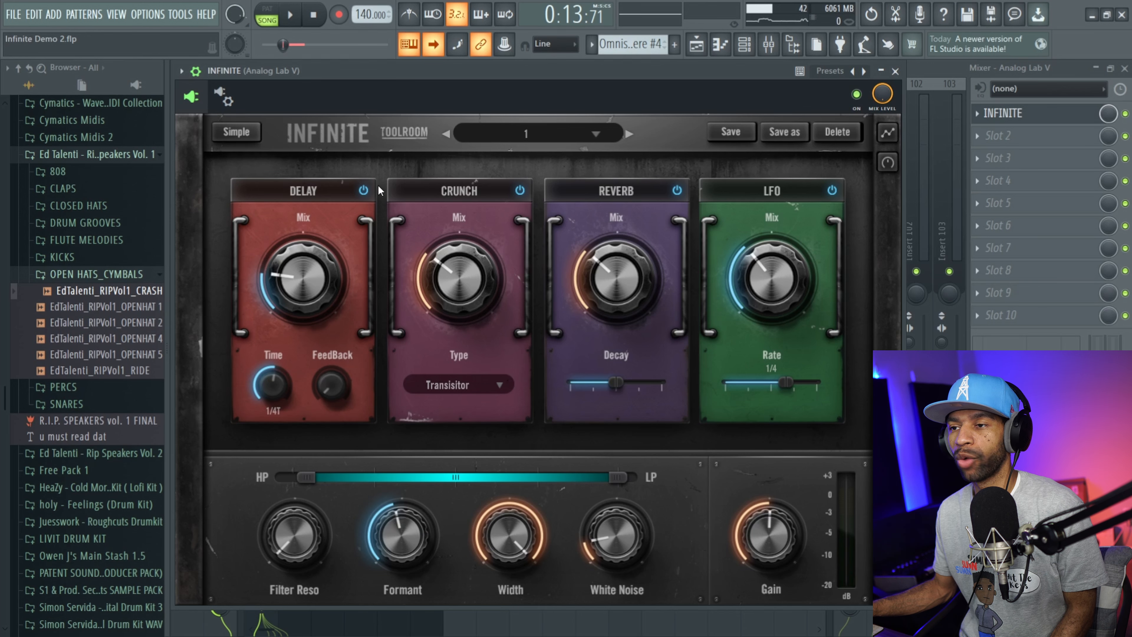
left_click(896, 70)
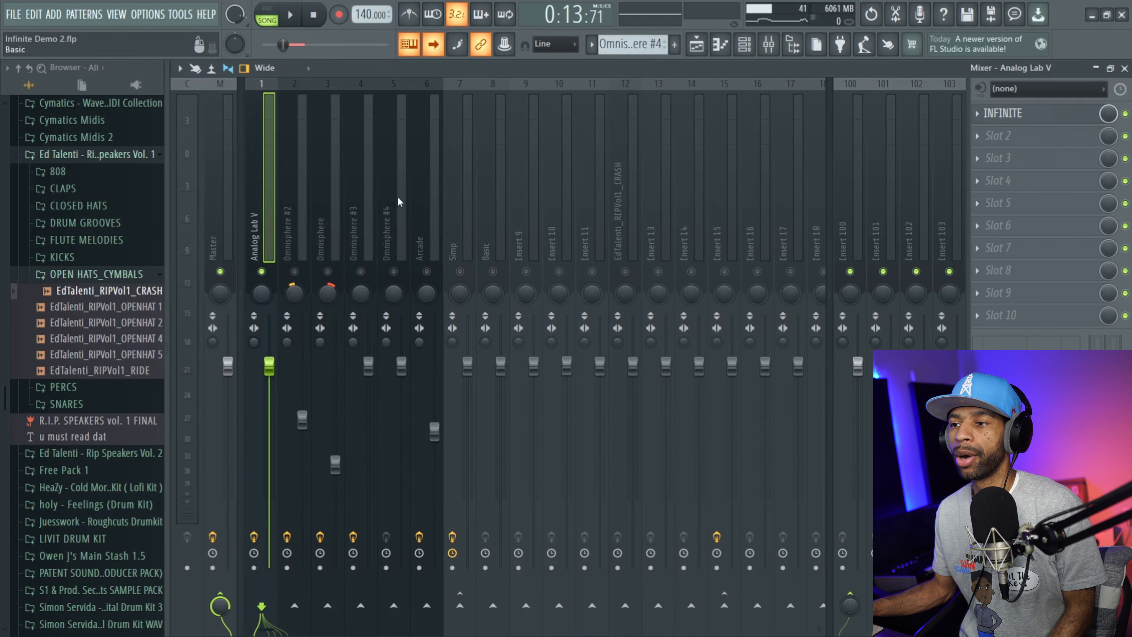
- Solo the Omnisphere mixer track and bypass its INFINITE effect
right_click(327, 270)
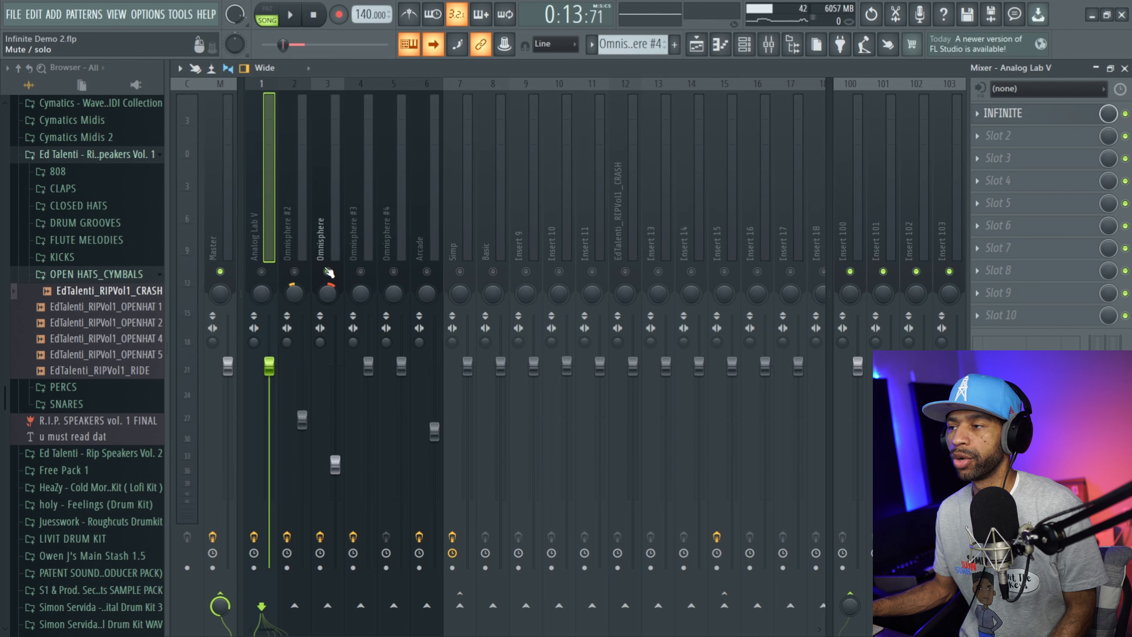
left_click(320, 240)
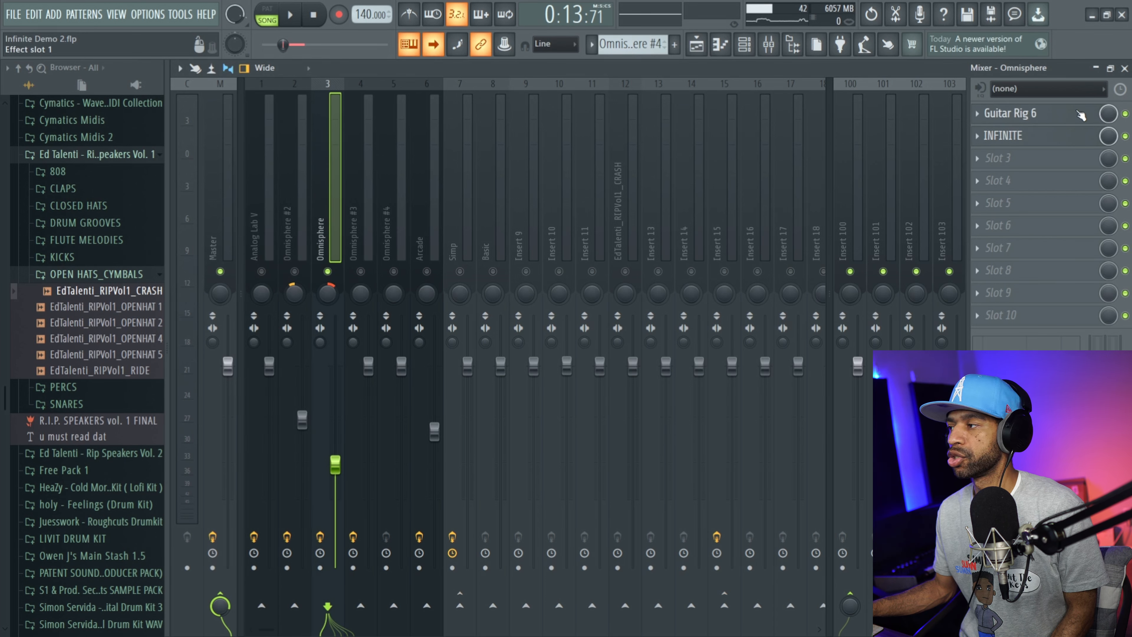
left_click(1125, 136)
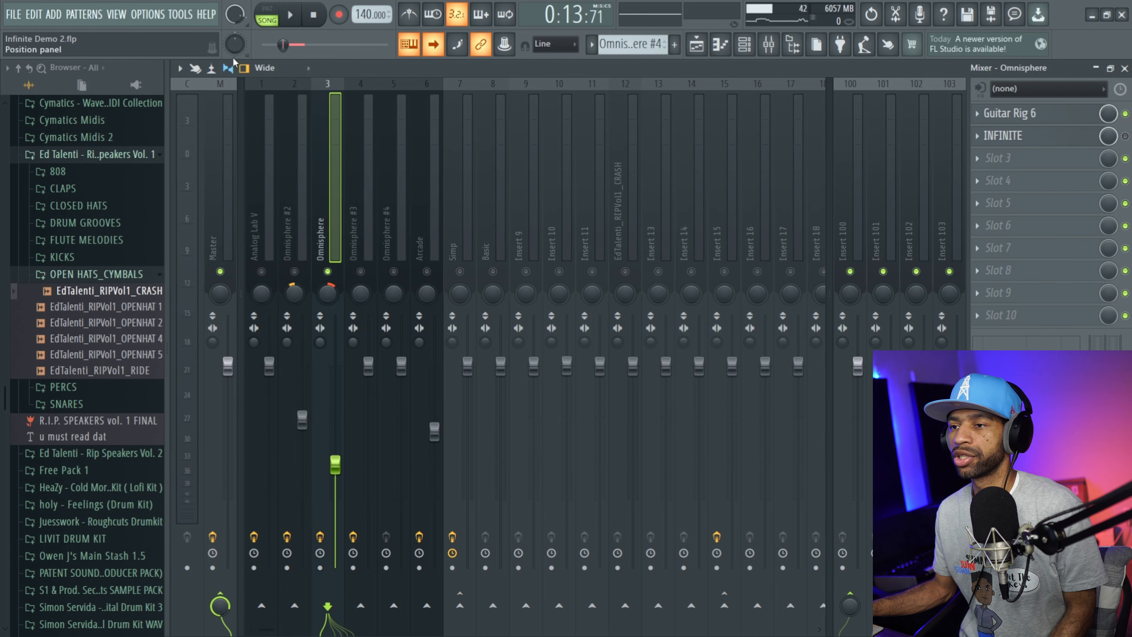
- Listen to the Omnisphere track with INFINITE bypassed, open the effect's editor and stop playback
left_click(292, 18)
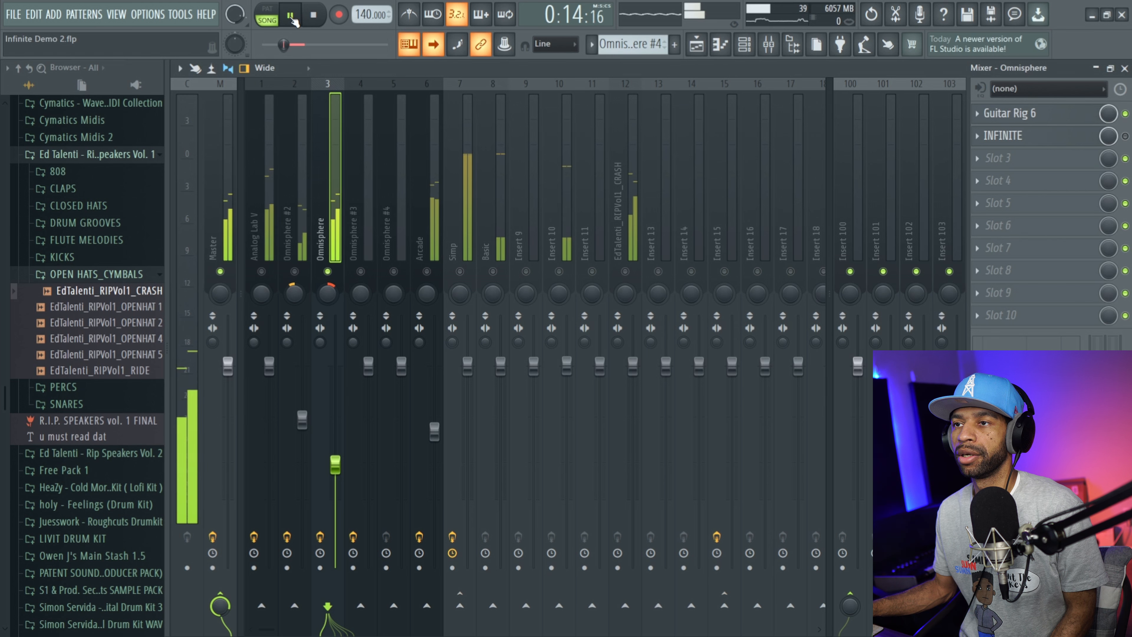
left_click(1011, 136)
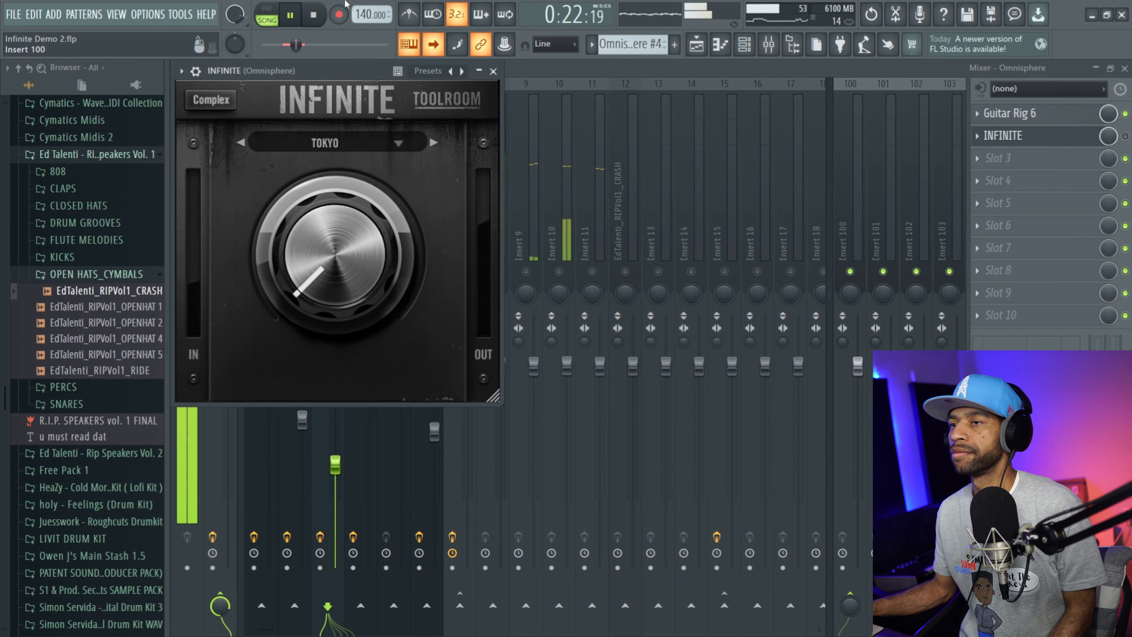
key("space")
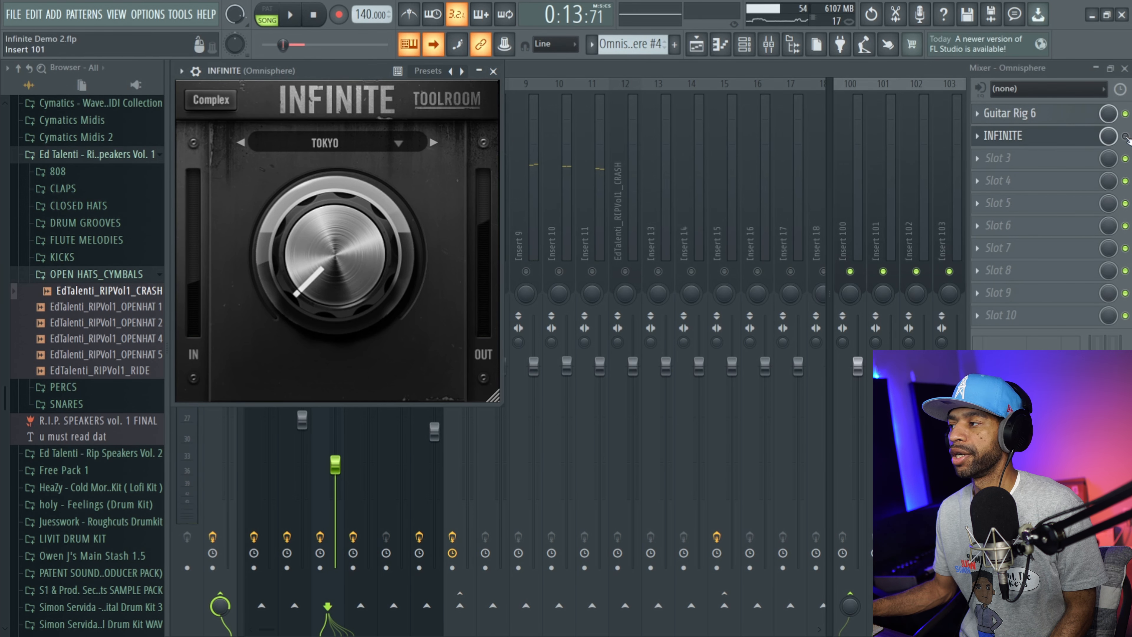
- Re-enable INFINITE on the Omnisphere track, close its editor and start playback to hear the effect
left_click(1125, 136)
left_click(996, 136)
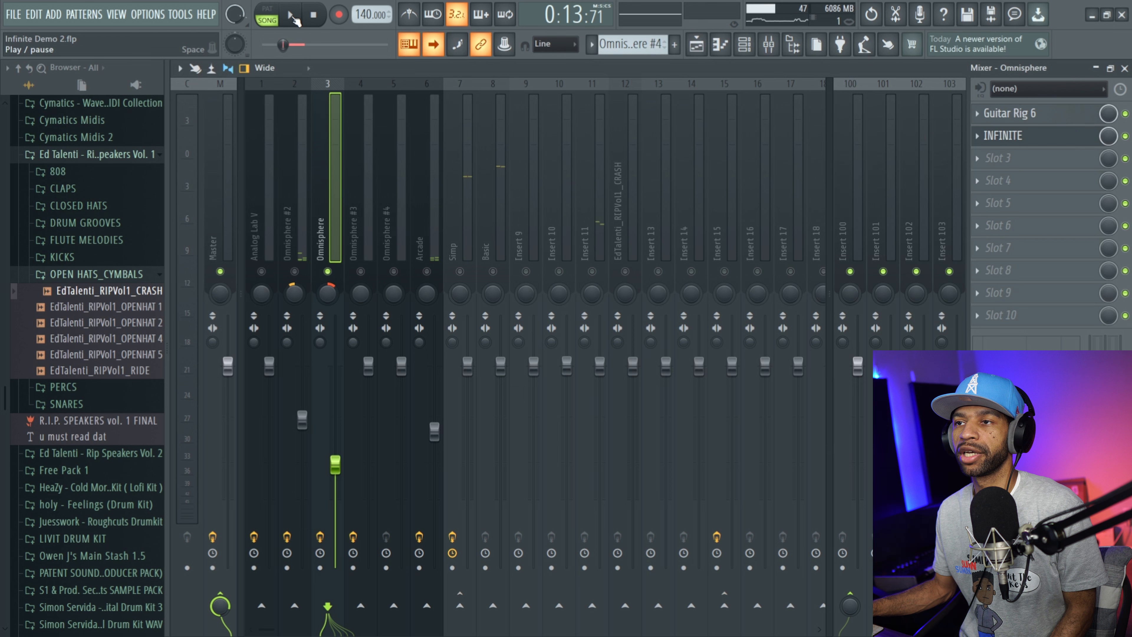
left_click(294, 18)
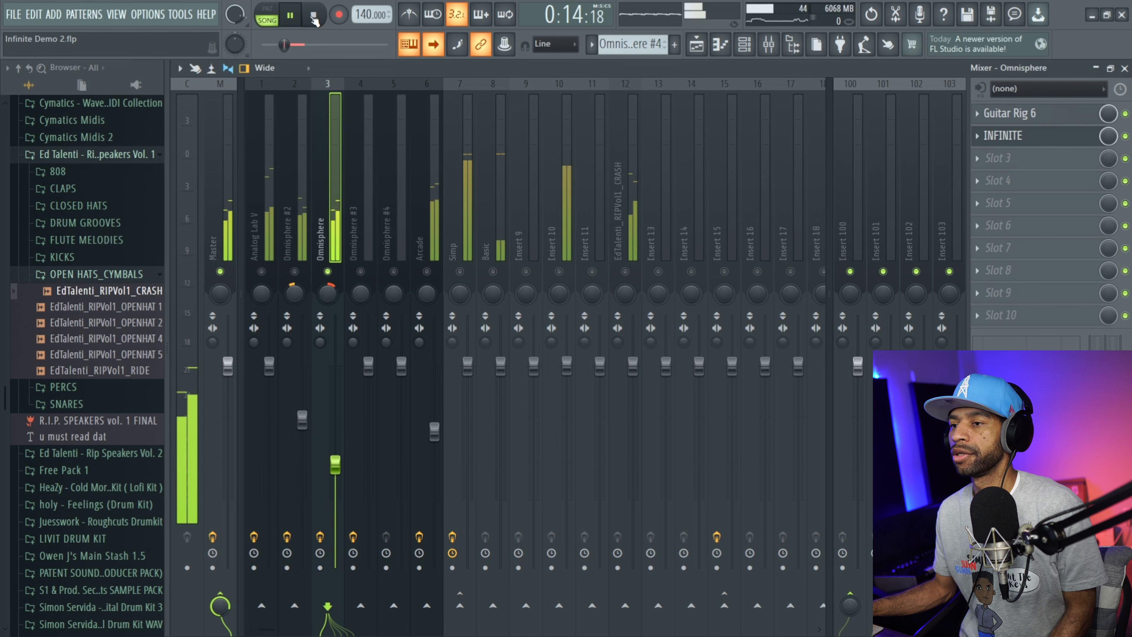
- Open INFINITE during playback, examine the TOKYO preset's settings in the Complex view and return to the Simple view
left_click(1020, 141)
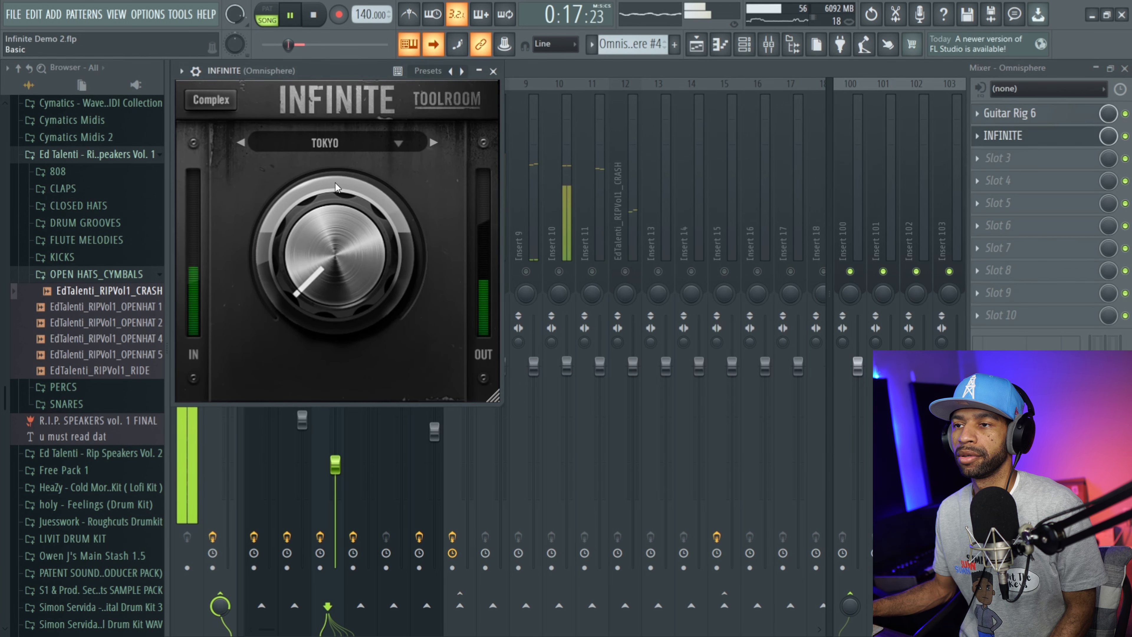
left_click(211, 100)
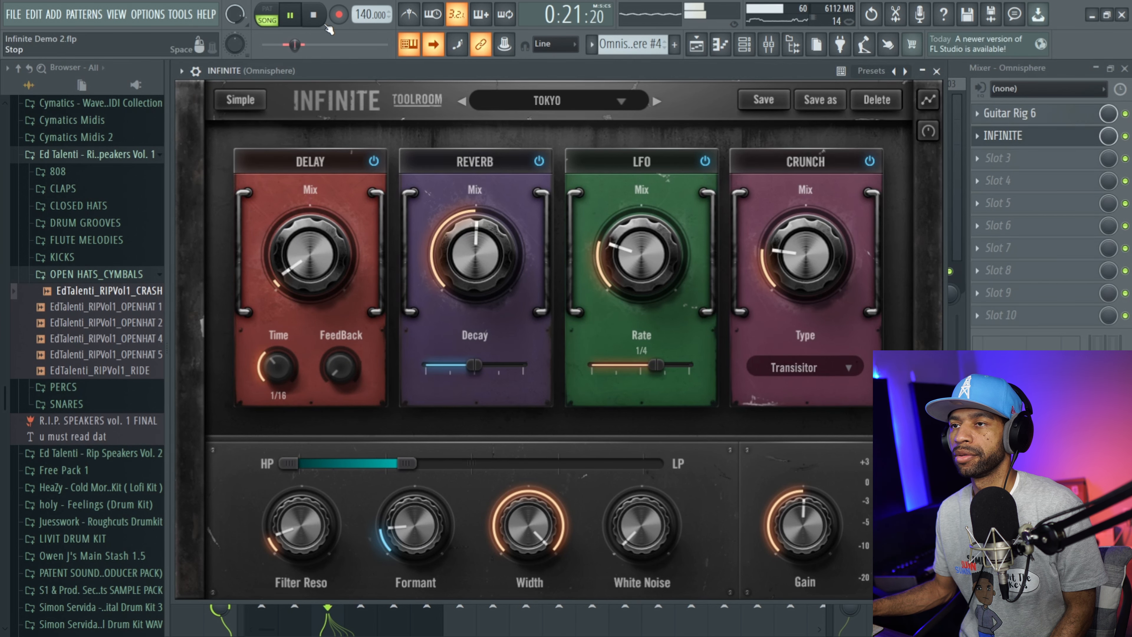
left_click(241, 99)
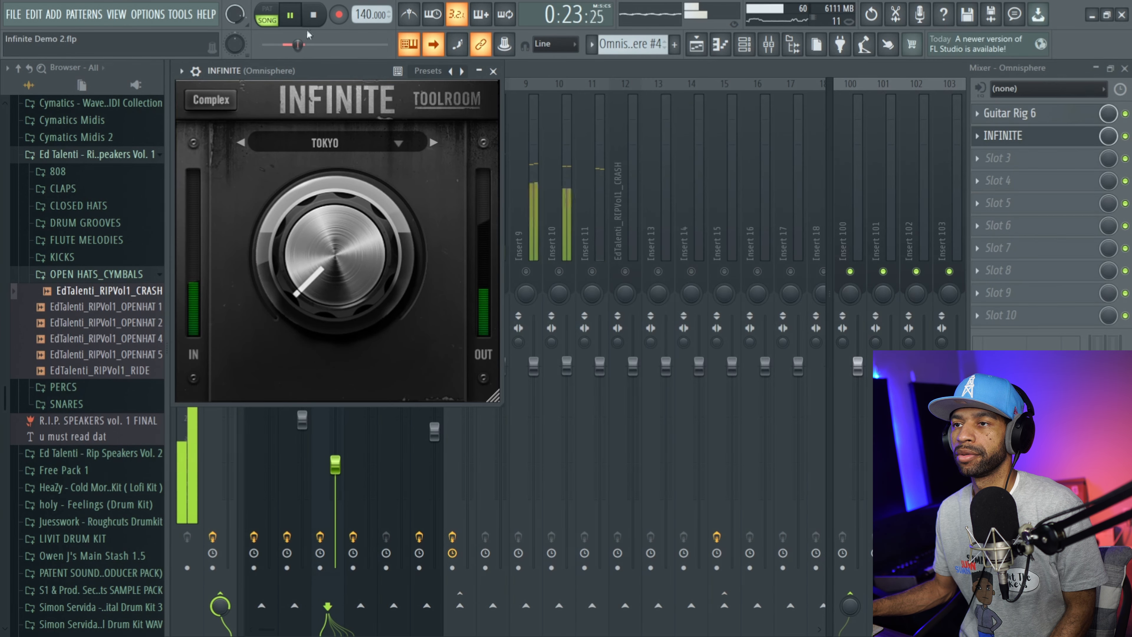
- Restart playback and sweep INFINITE's main knob on the TOKYO preset, return it to 0.00 and stop playback
left_click(317, 18)
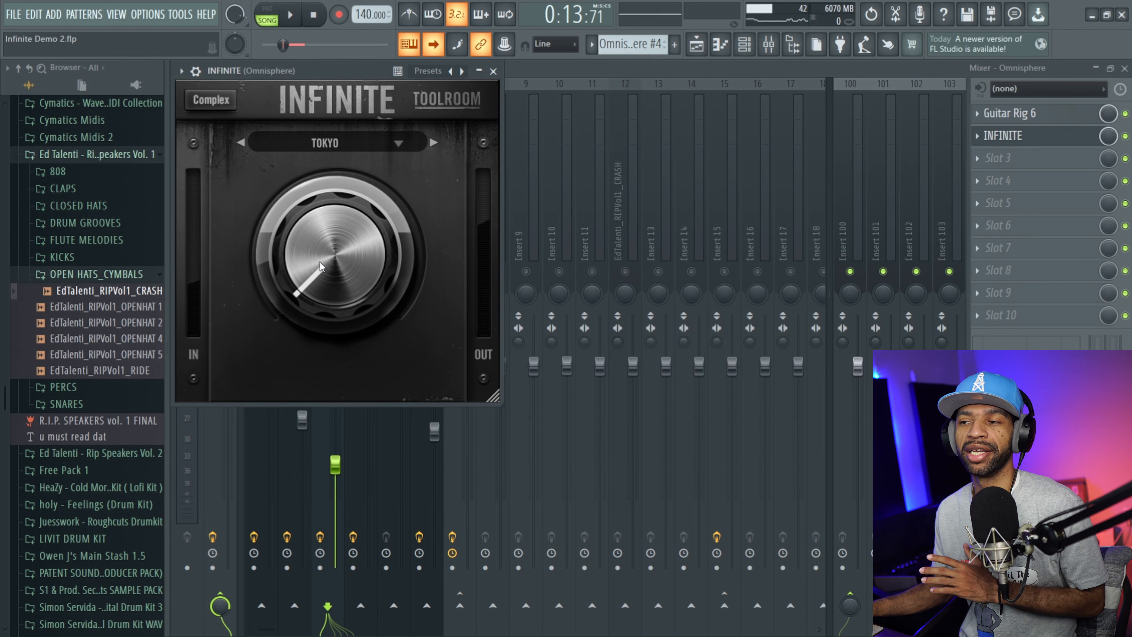
left_click(290, 16)
left_click_drag(313, 298, 349, 346)
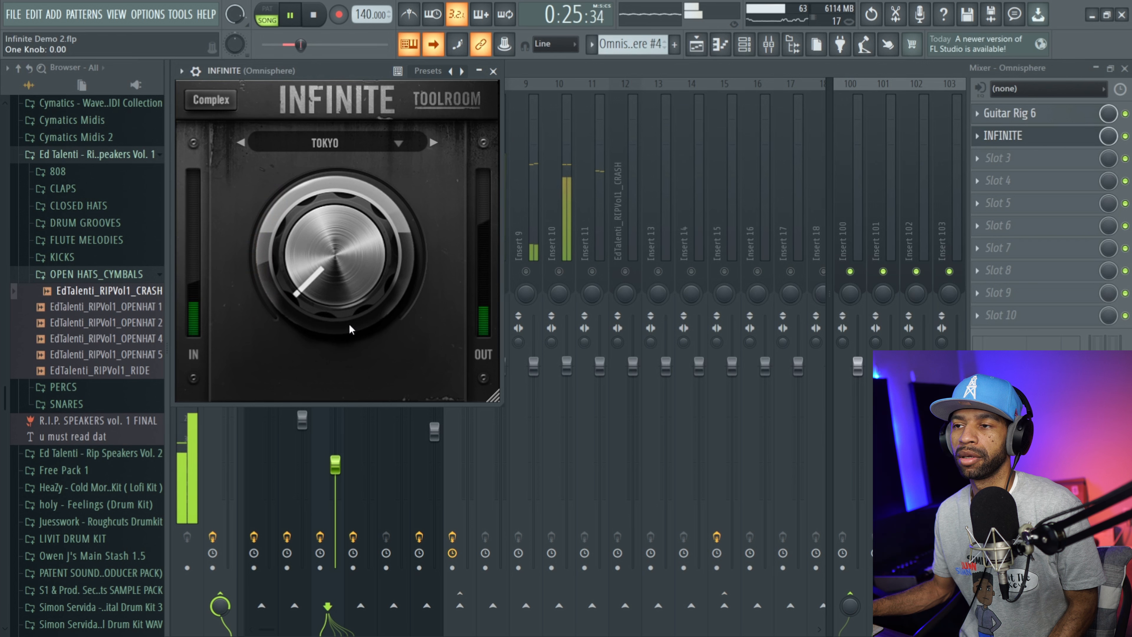
left_click(313, 20)
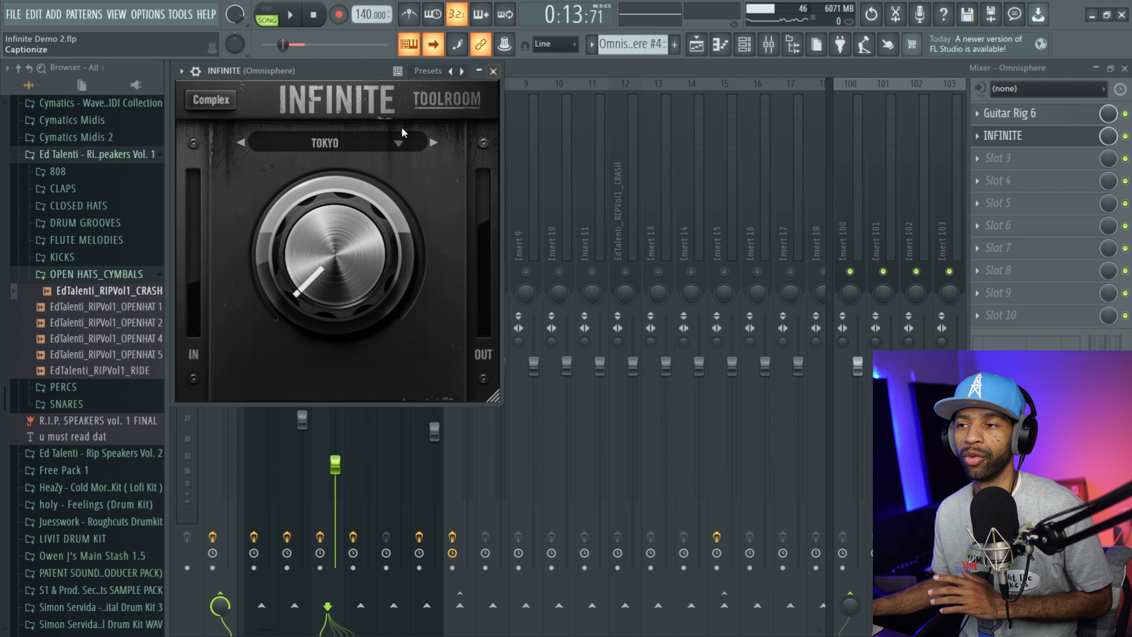
- Browse INFINITE's preset categories and load the 1 AM preset from the DOWNERS category
left_click(399, 143)
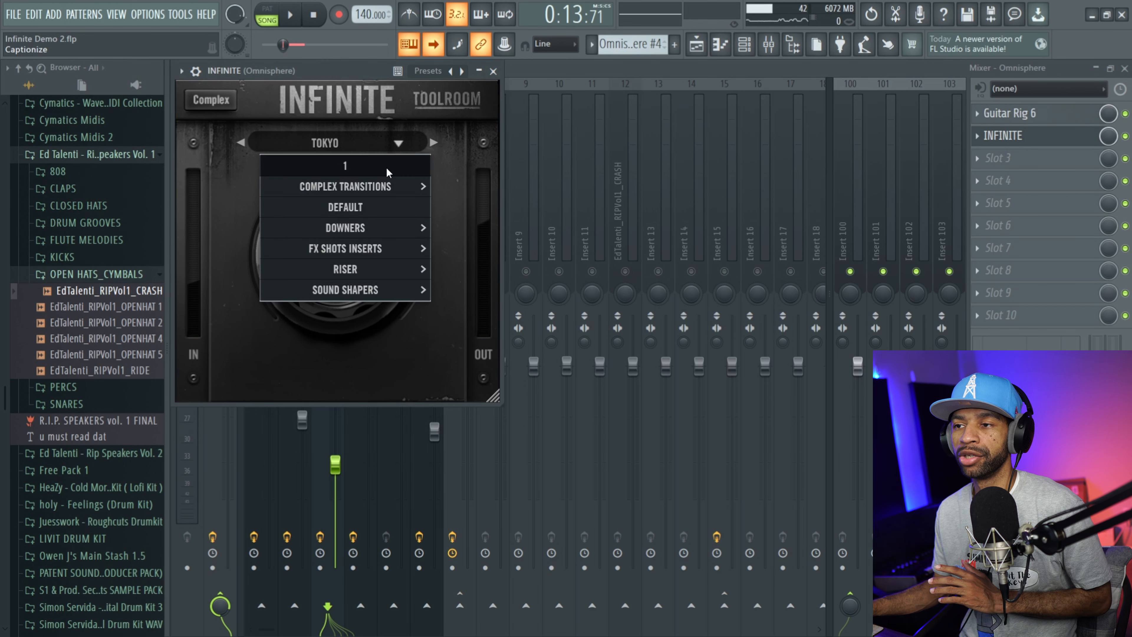
mouse_move(389, 186)
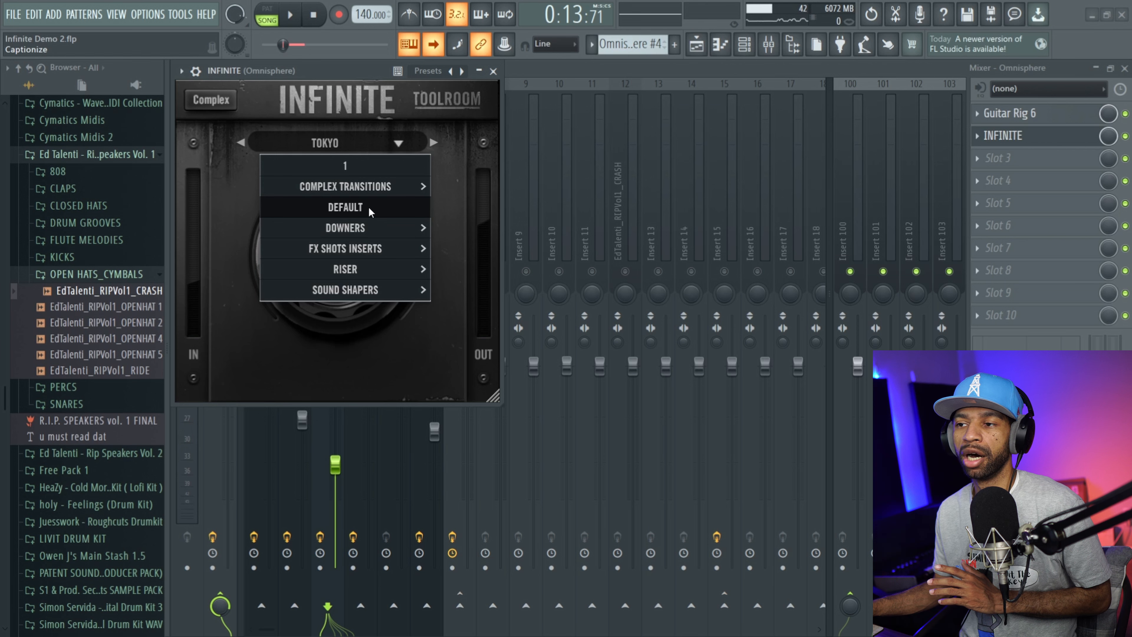
mouse_move(362, 231)
mouse_move(366, 253)
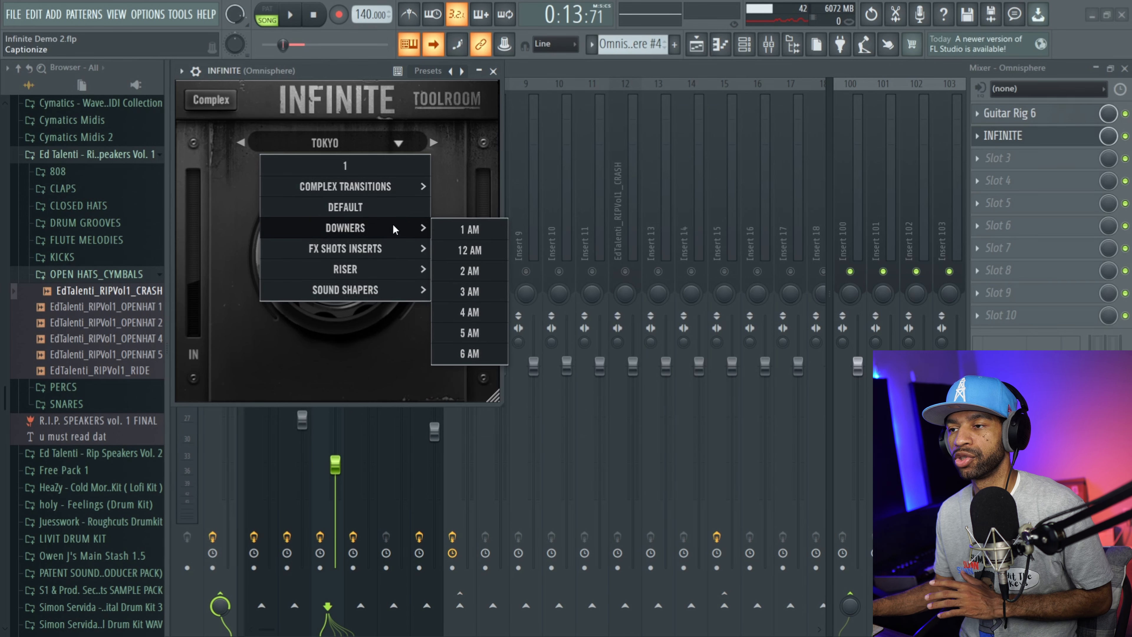
left_click(461, 229)
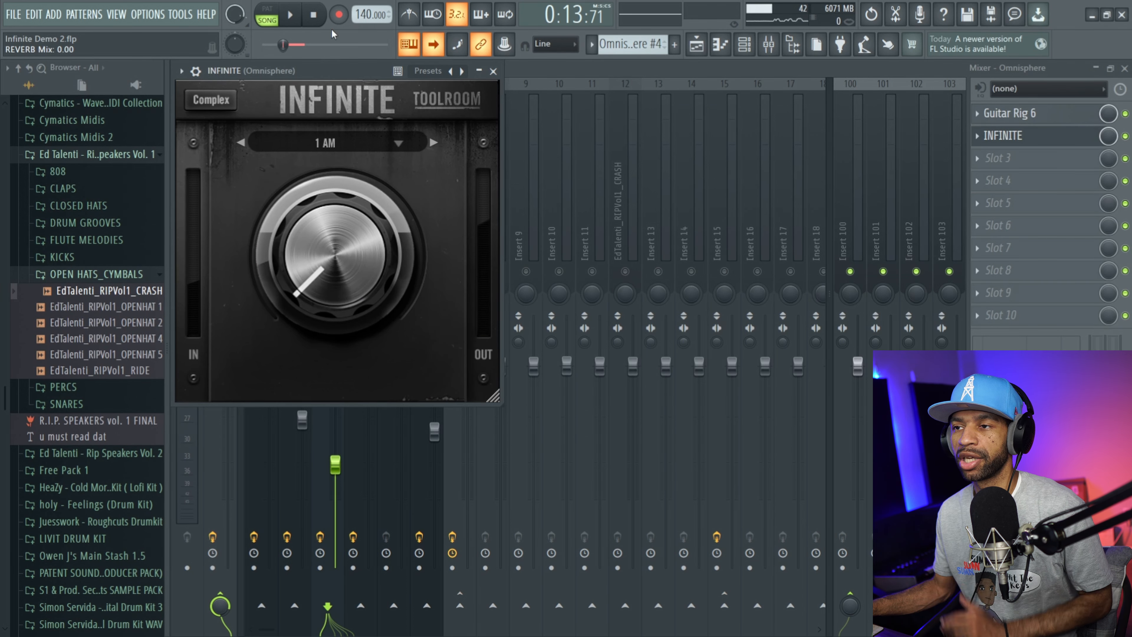
- Audition the 1 AM preset by sweeping INFINITE's main knob during playback, then return it to 0.00 and close the editor
left_click(290, 16)
left_click_drag(301, 285, 323, 308)
key("space")
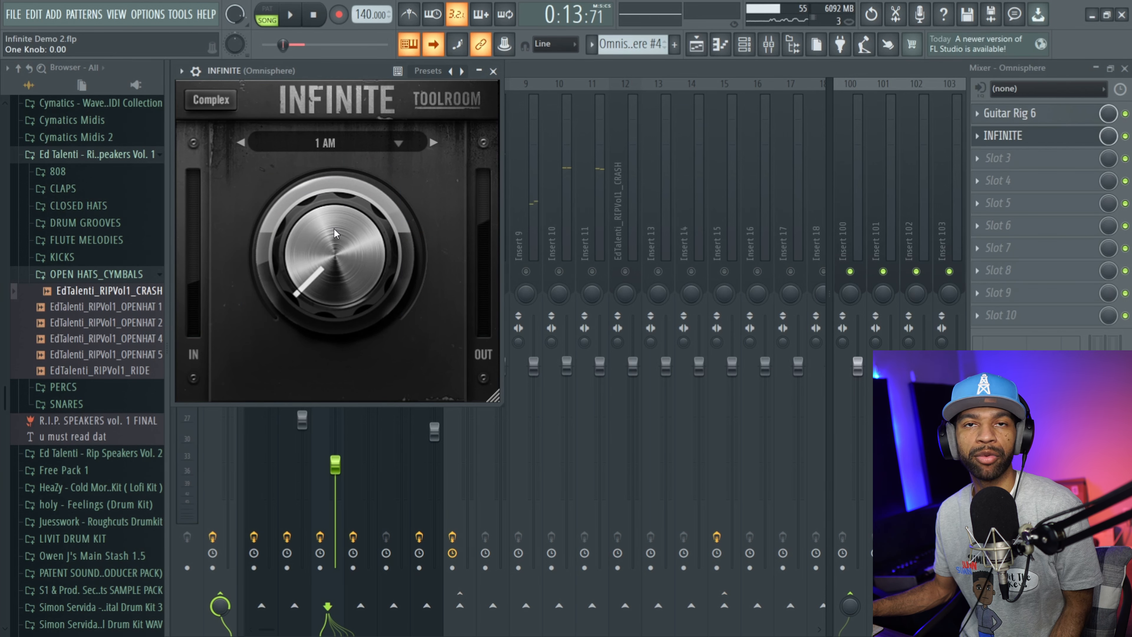
left_click(493, 71)
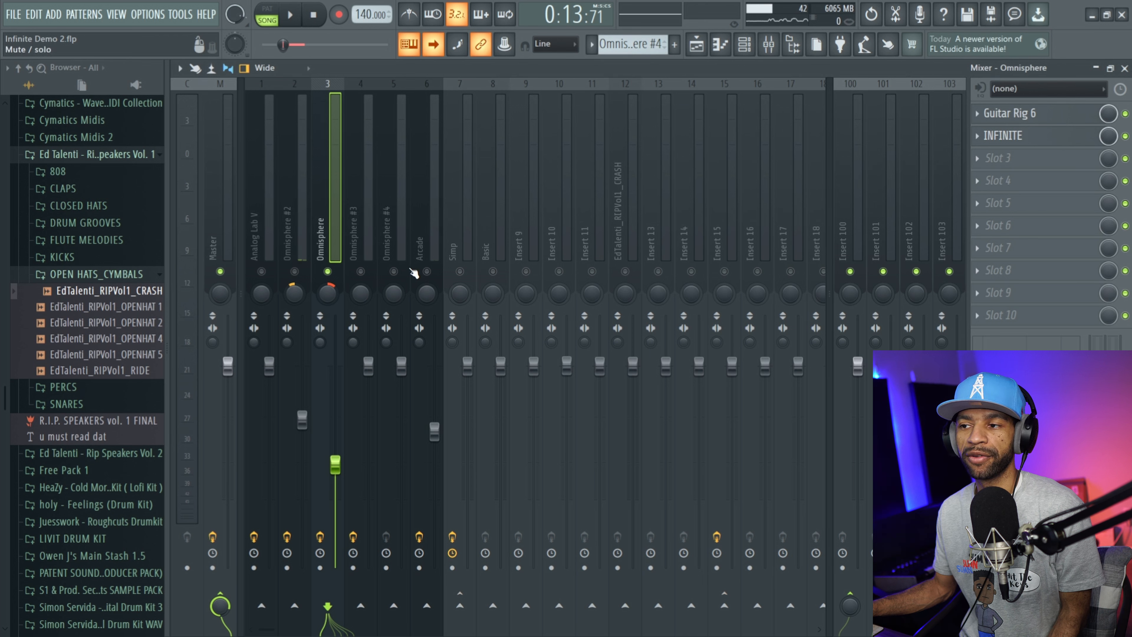
- Solo and select the Arcade mixer track and listen to it with INFINITE bypassed
right_click(427, 271)
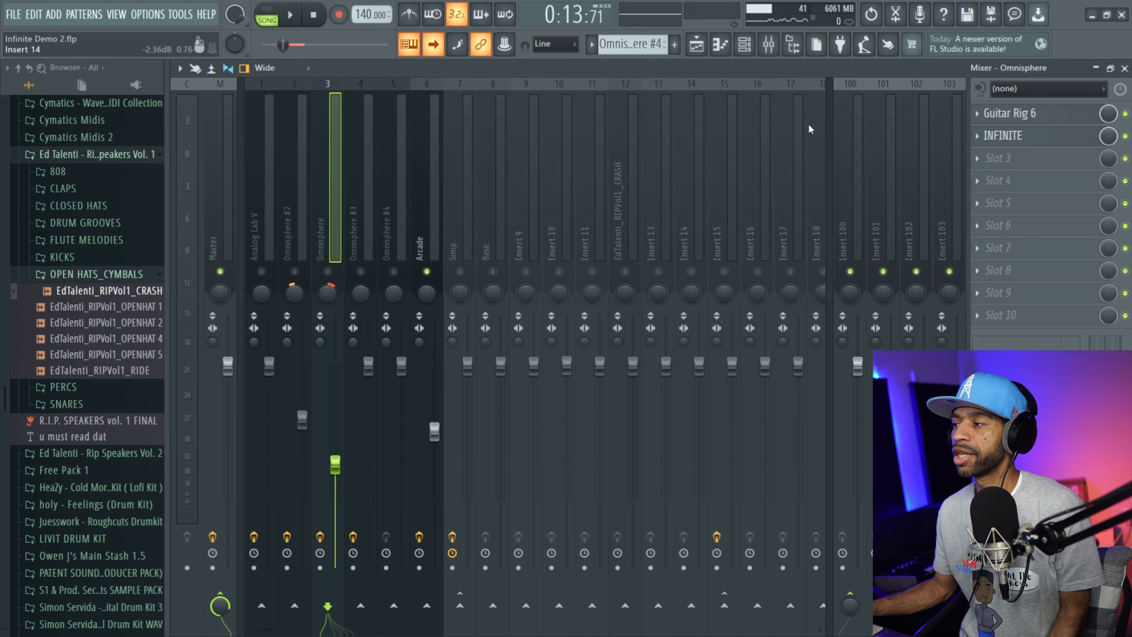
left_click(433, 226)
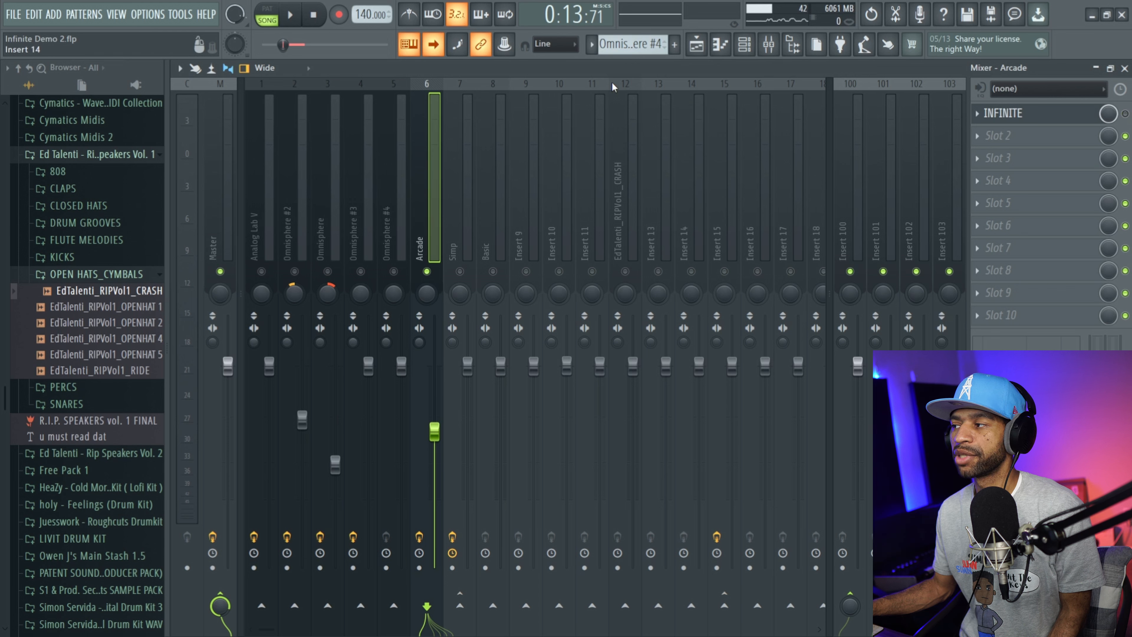
left_click(299, 15)
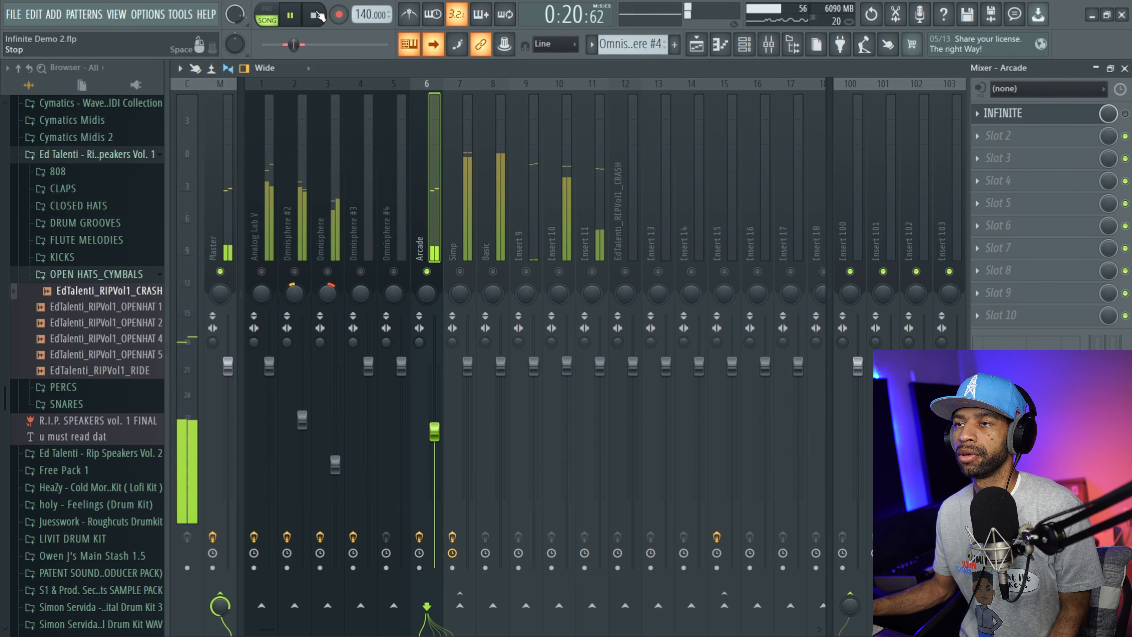
key("space")
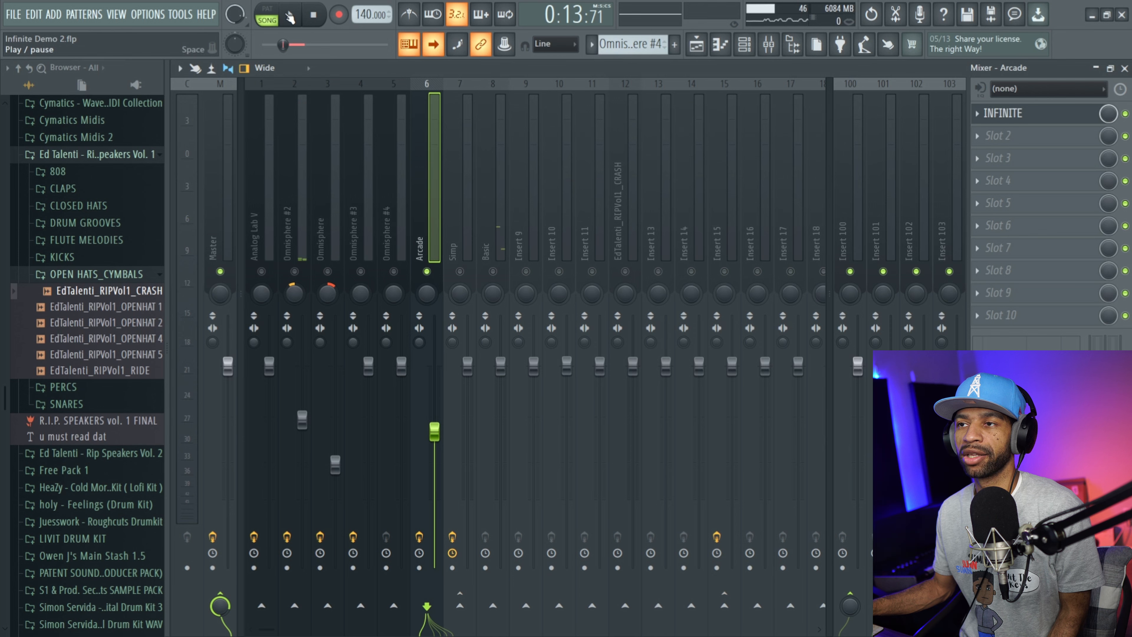
- Listen to the Arcade track with INFINITE enabled, view the effect's TOKYO settings during playback and stop
left_click(291, 15)
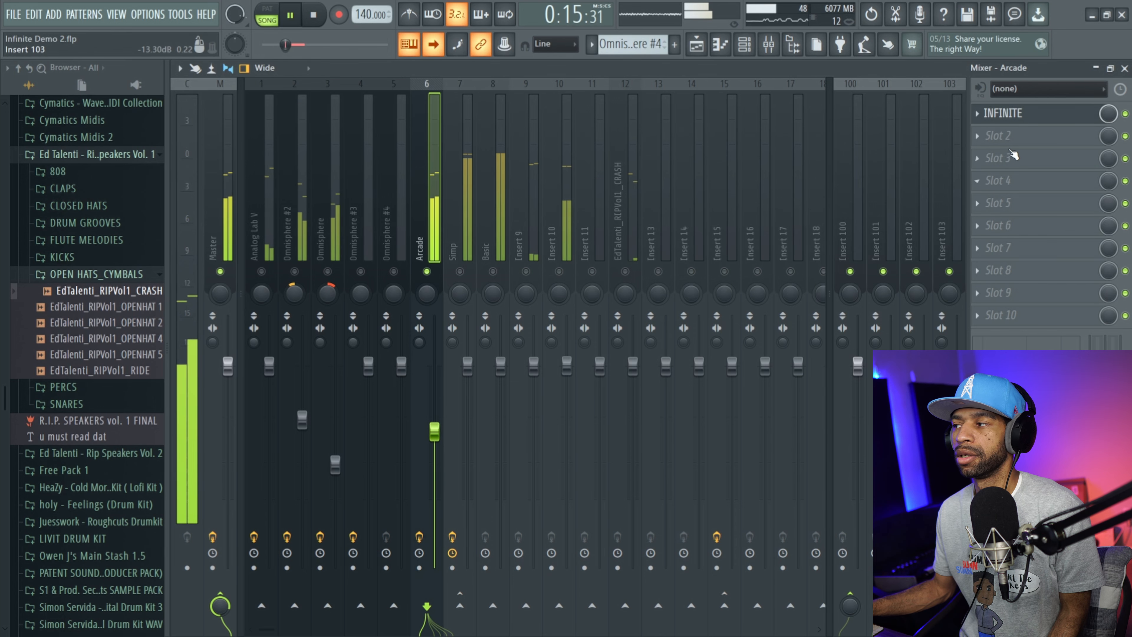
left_click(1022, 119)
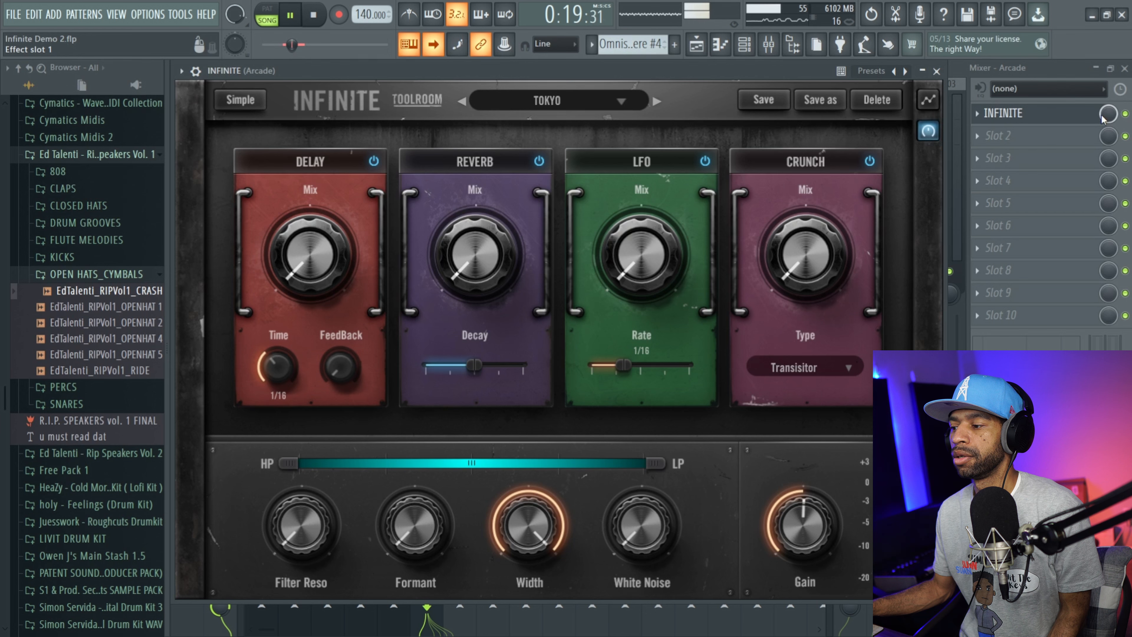
left_click(1126, 115)
left_click(1126, 115)
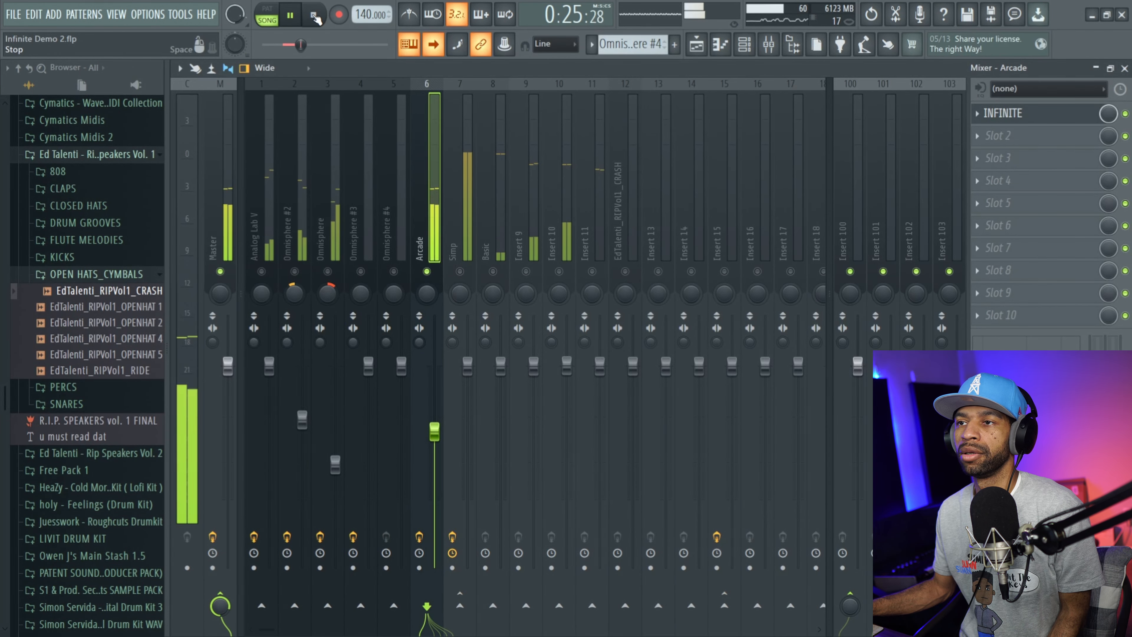
left_click(315, 17)
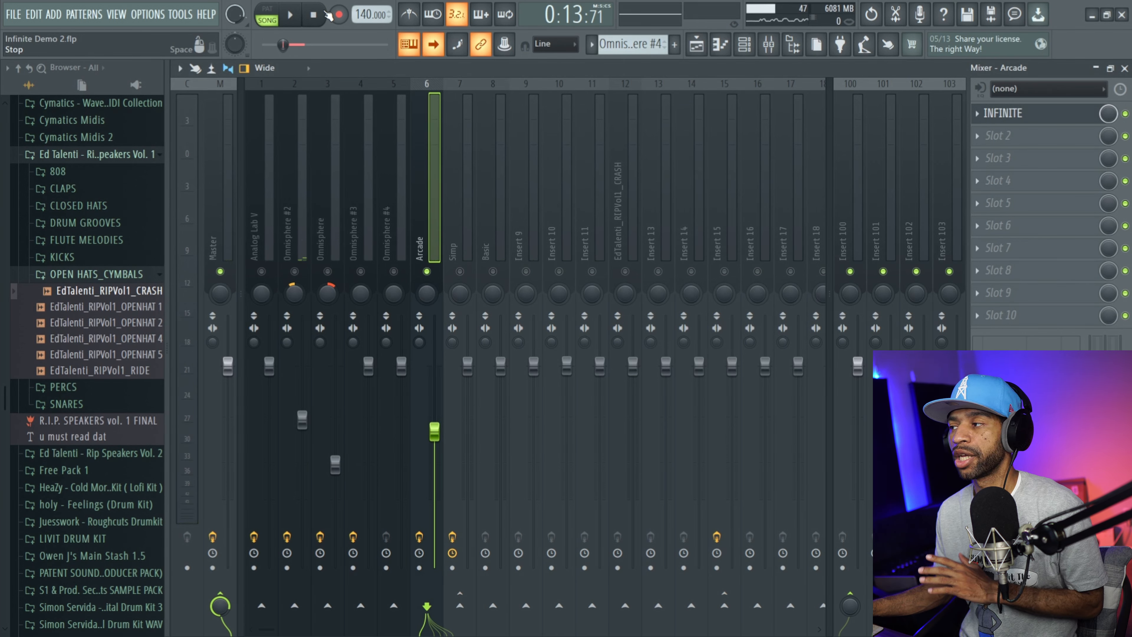
- Open INFINITE on the Arcade track and raise the Delay and Reverb Mix amounts
left_click(1058, 117)
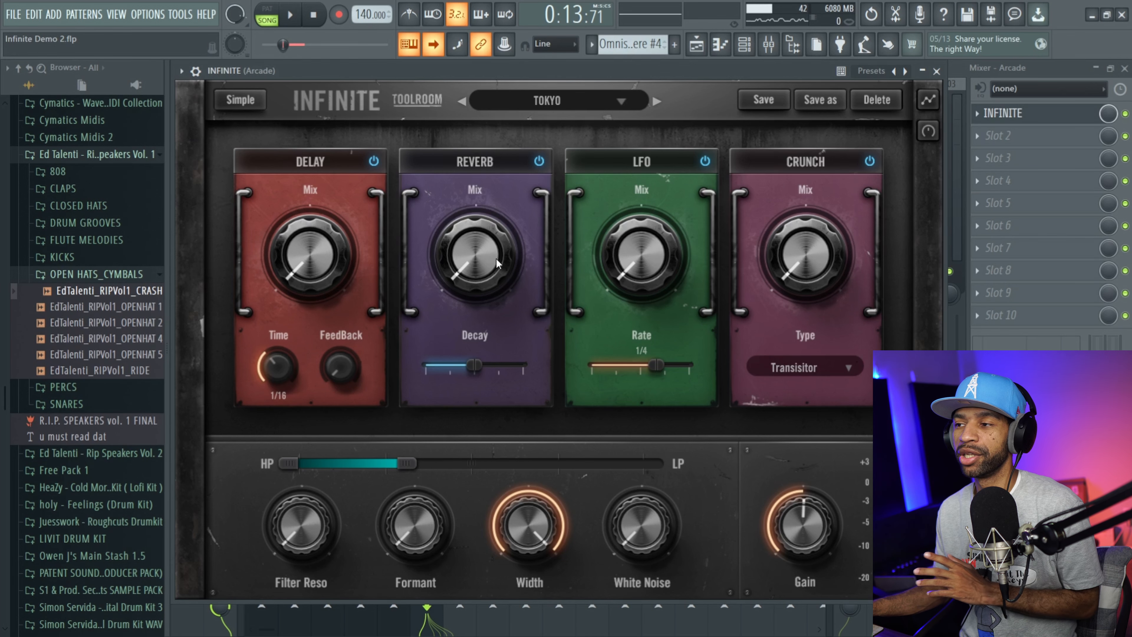
left_click_drag(301, 276, 296, 241)
left_click_drag(453, 253, 455, 232)
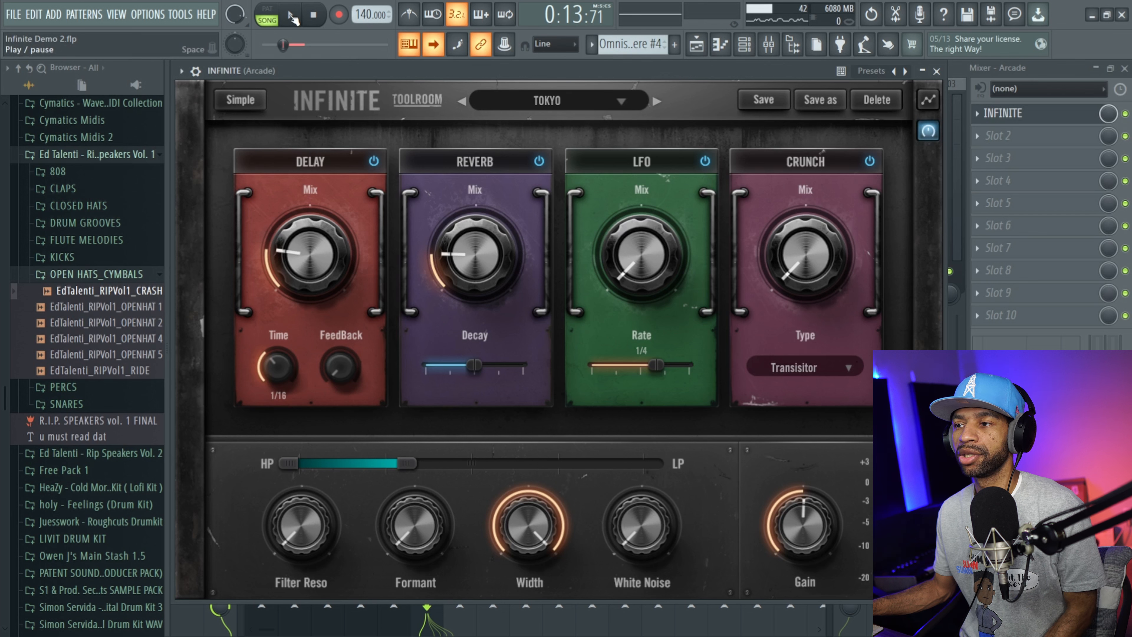
- During playback, increase the Reverb Mix further and raise the LFO and Crunch Mix amounts on the Arcade track's INFINITE
left_click(296, 15)
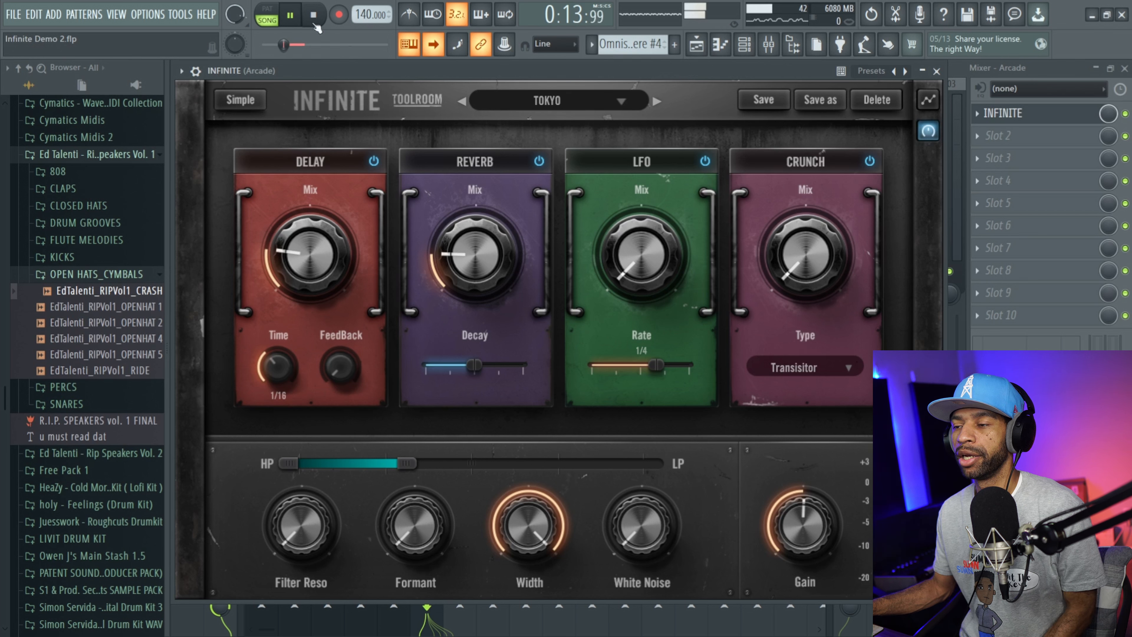
left_click_drag(473, 263, 482, 241)
left_click_drag(634, 273, 633, 247)
mouse_move(791, 259)
left_mouse_down()
mouse_move(800, 215)
mouse_move(786, 251)
left_mouse_up()
left_click_drag(627, 274, 633, 257)
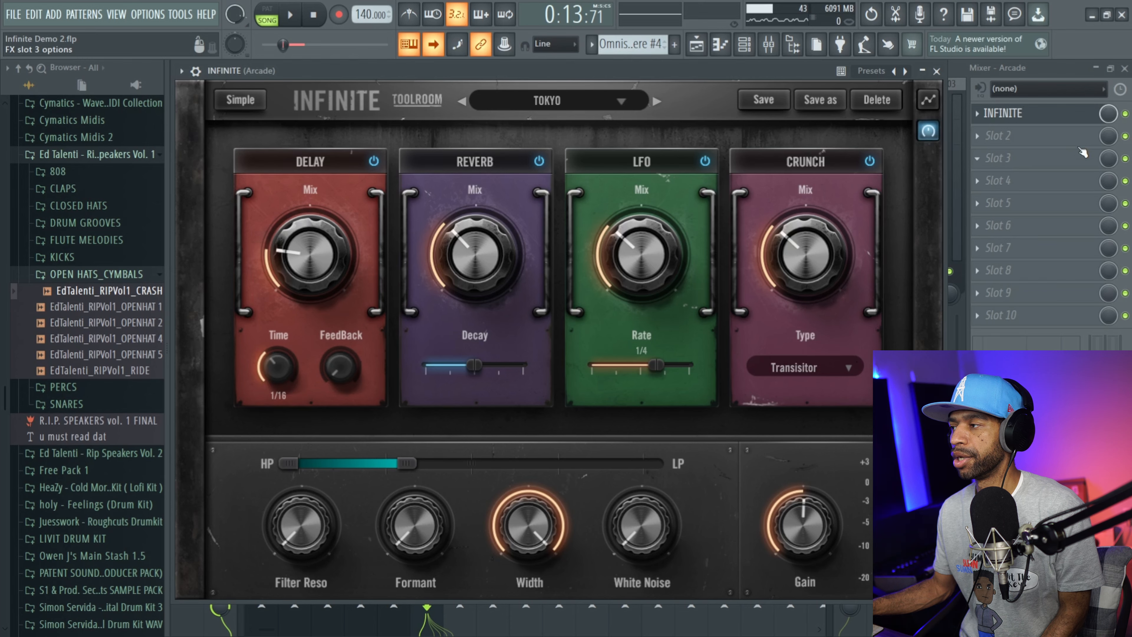
- Bypass INFINITE on the Arcade track and listen to the dry sound
left_click(1125, 114)
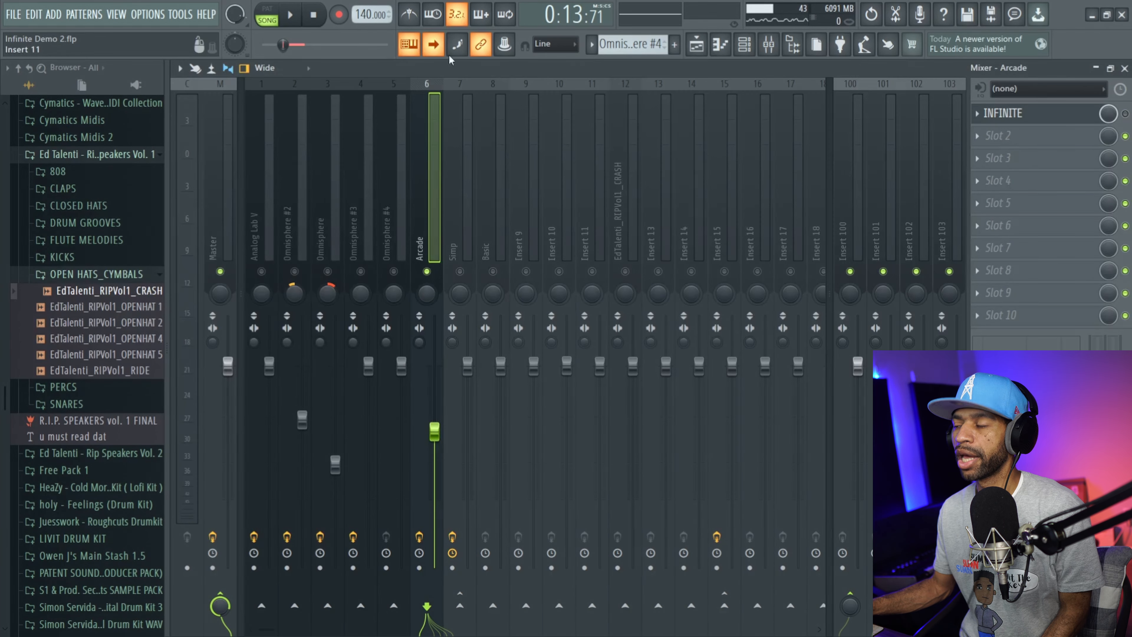
left_click(294, 16)
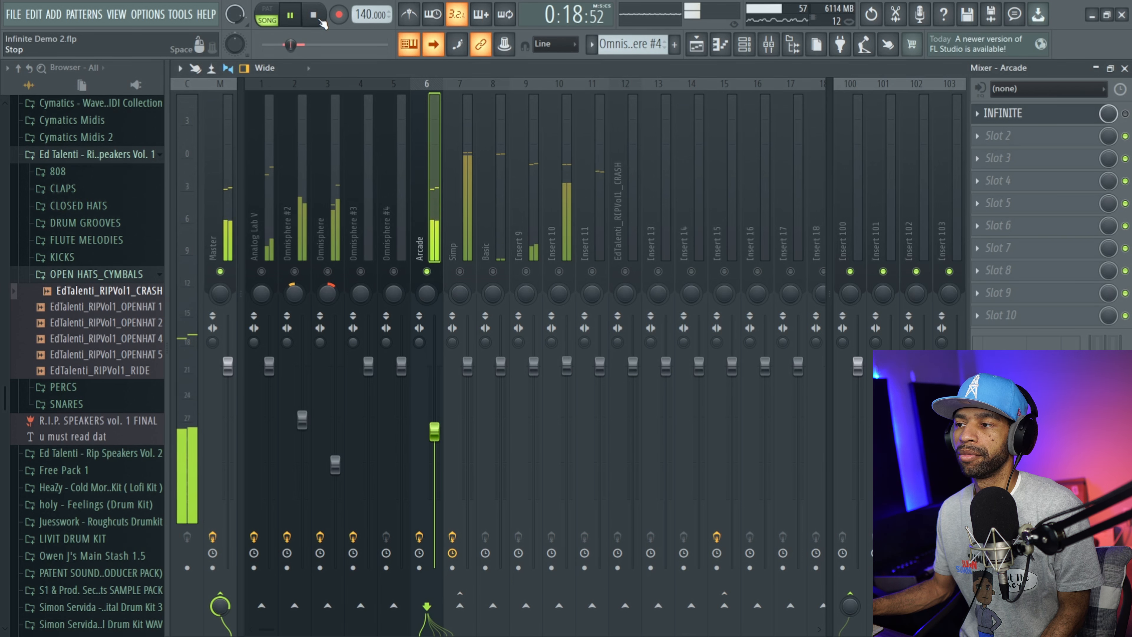
left_click(321, 17)
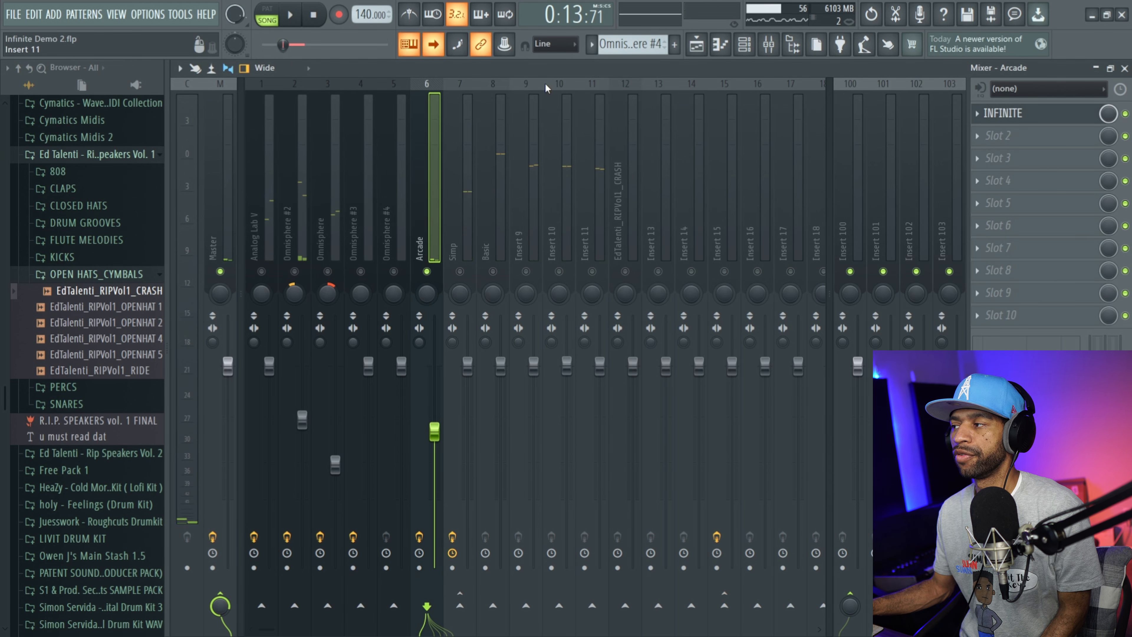
- Play the Arcade track with INFINITE re-enabled, view its adjusted settings, stop playback and close the editor
left_click(290, 15)
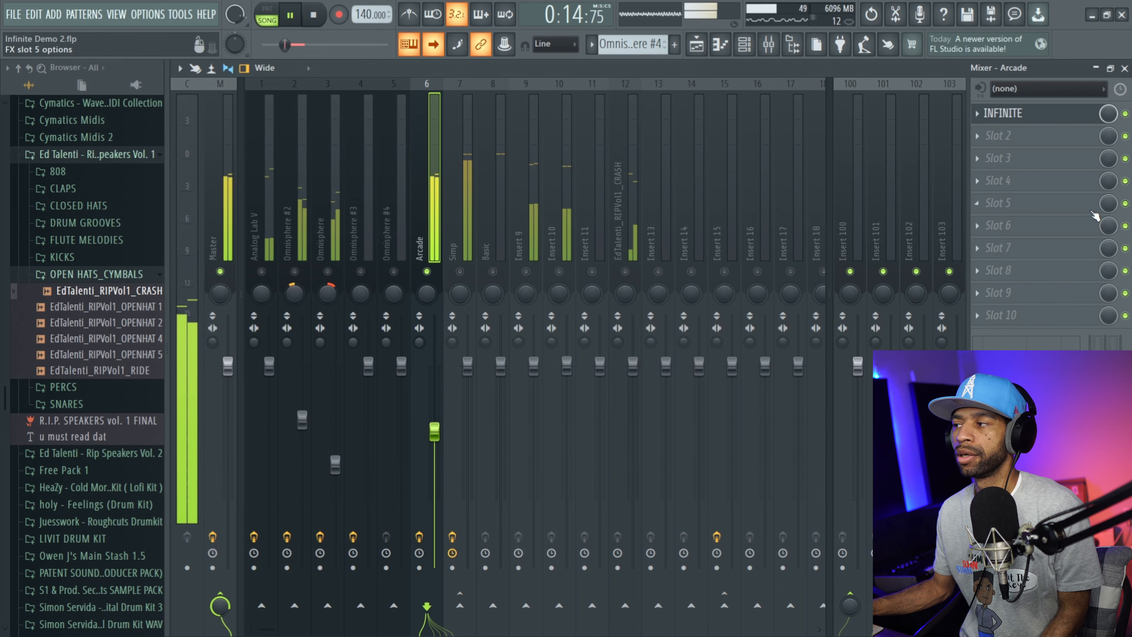
left_click(1035, 123)
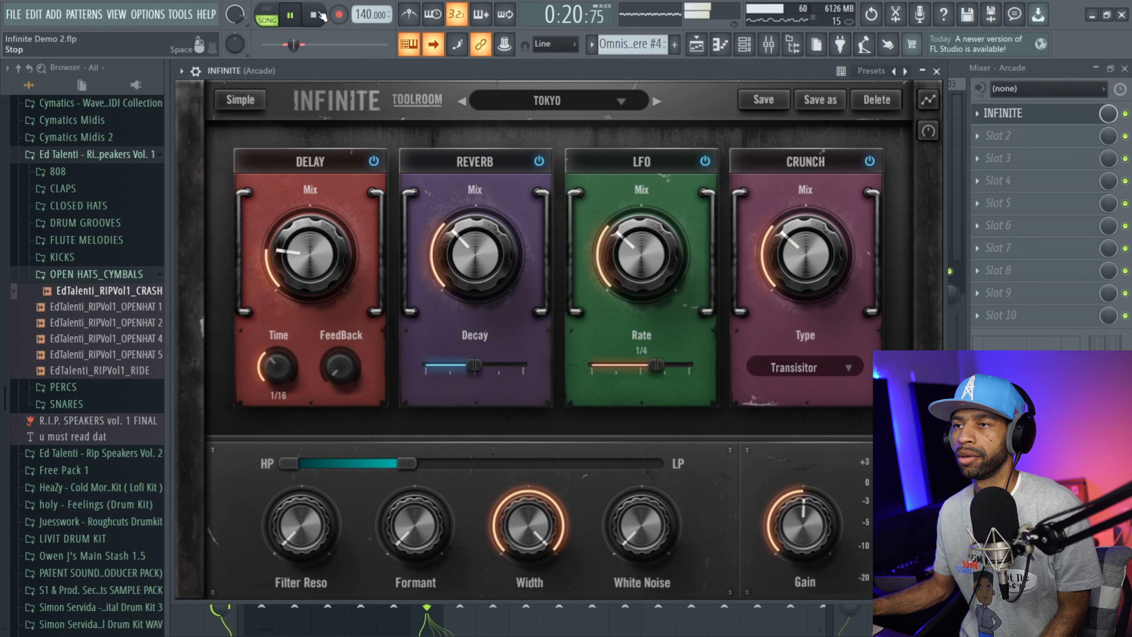
left_click(314, 15)
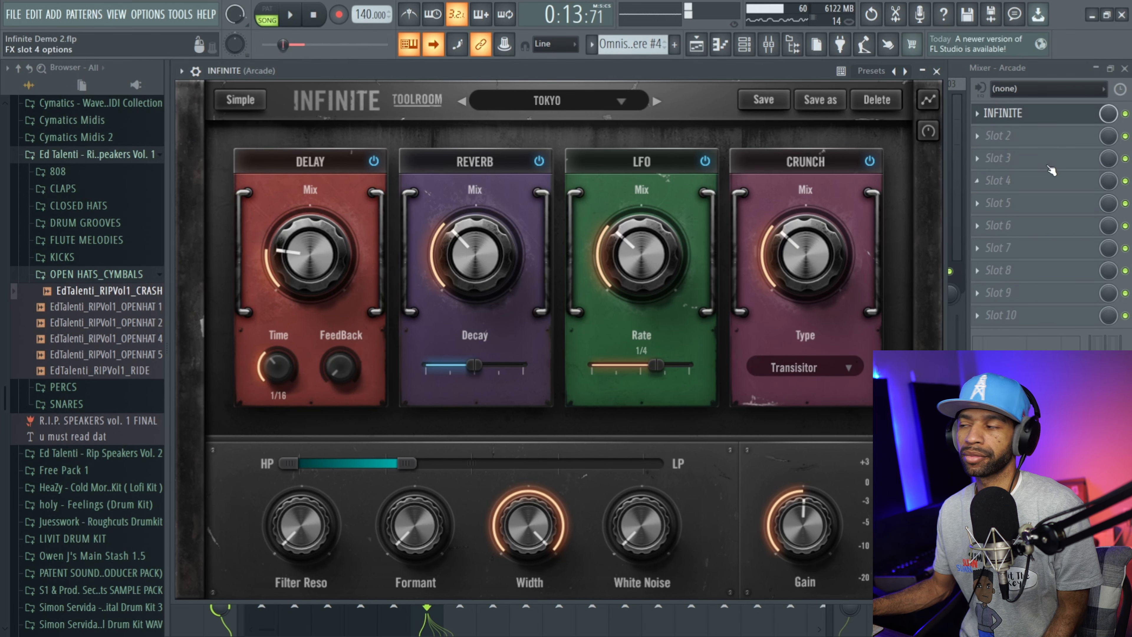
left_click(935, 71)
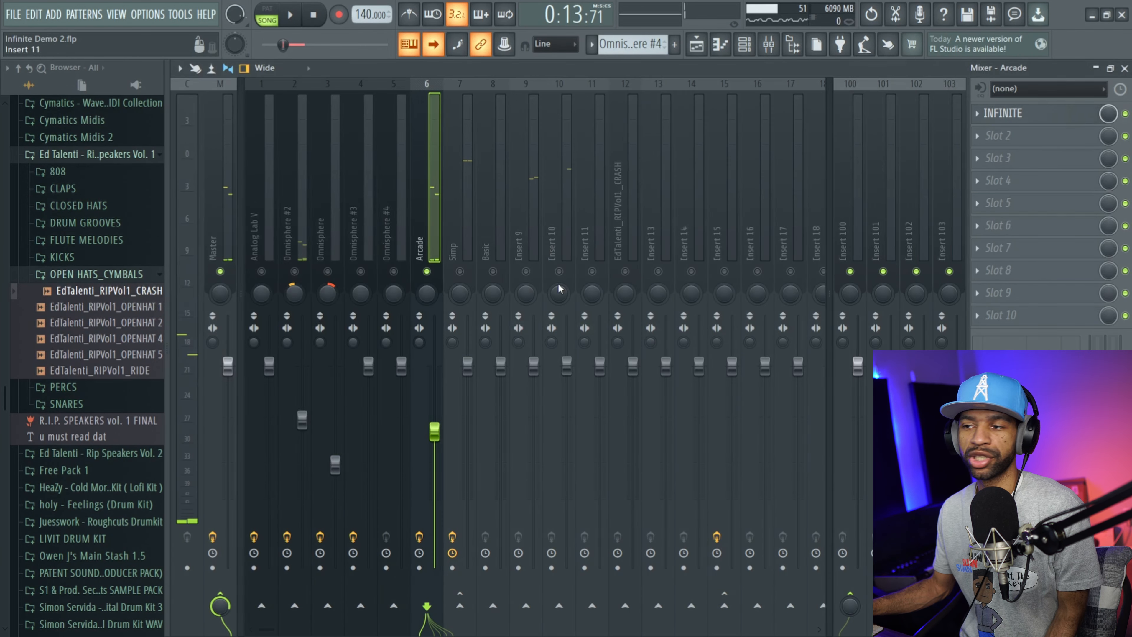
- Solo and select the Simp mixer track, bypass its INFINITE effect and listen to it dry
left_click(427, 271)
left_click(463, 272)
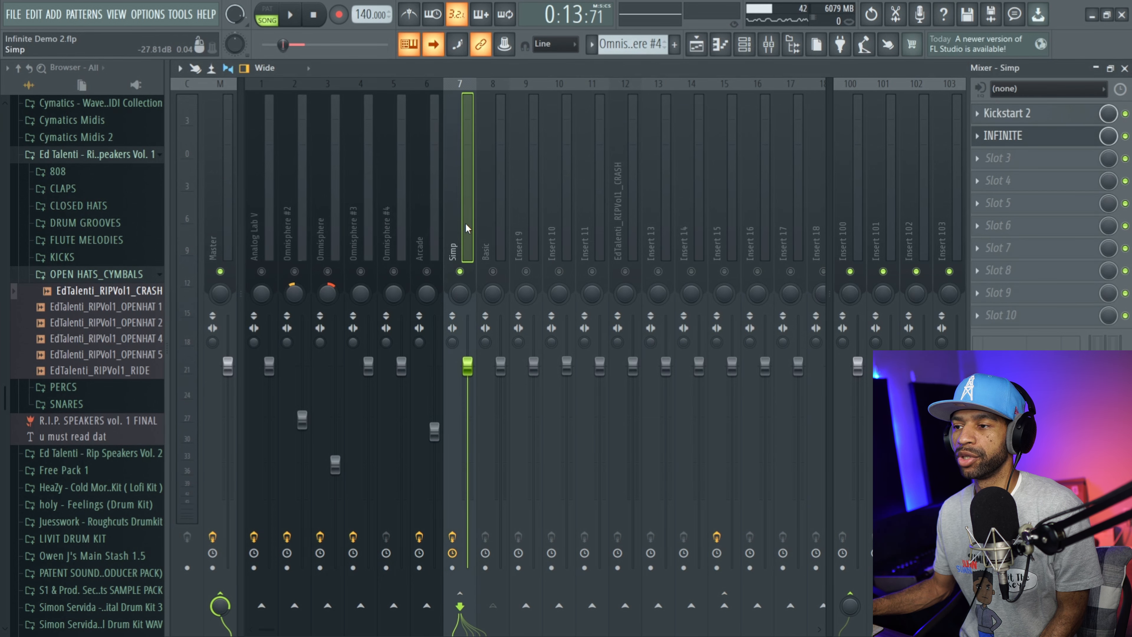
left_click(1125, 136)
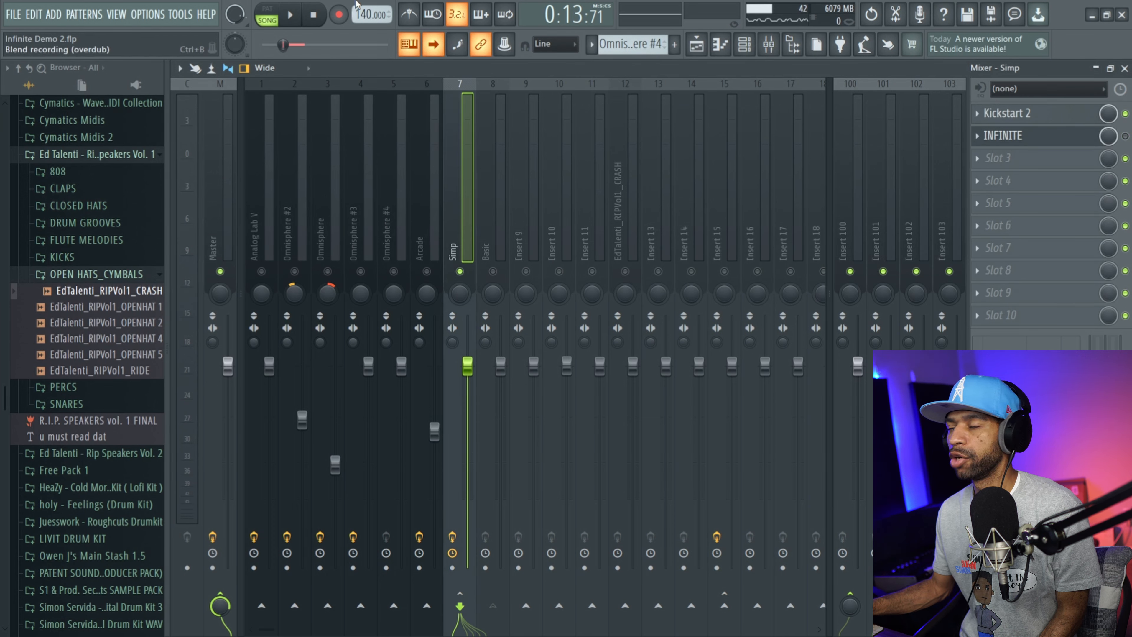
left_click(292, 17)
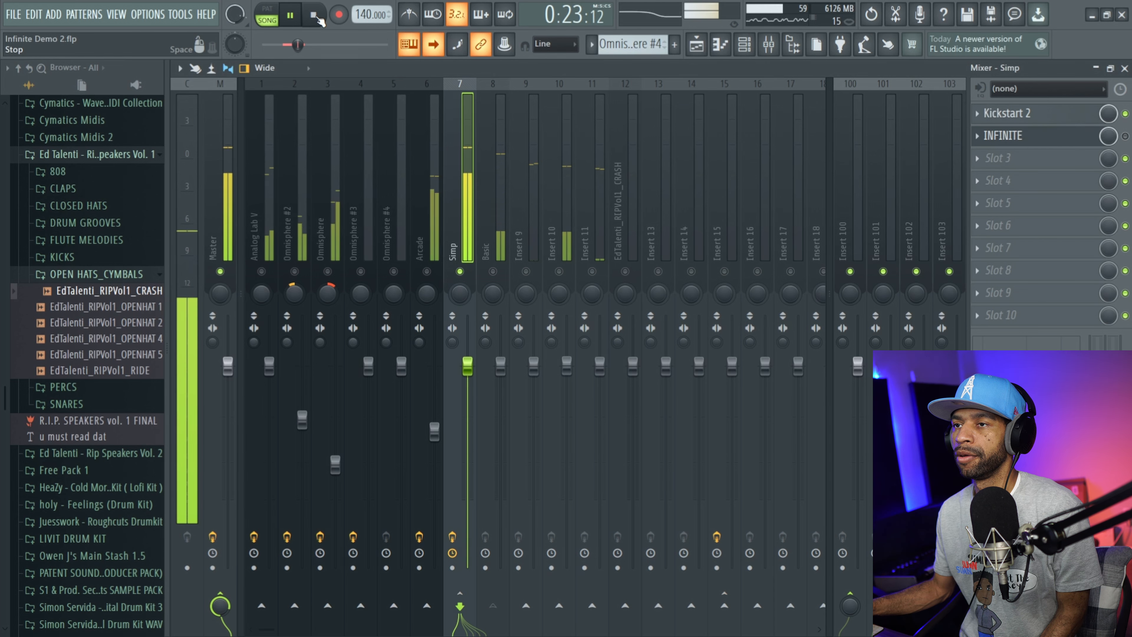
left_click(315, 15)
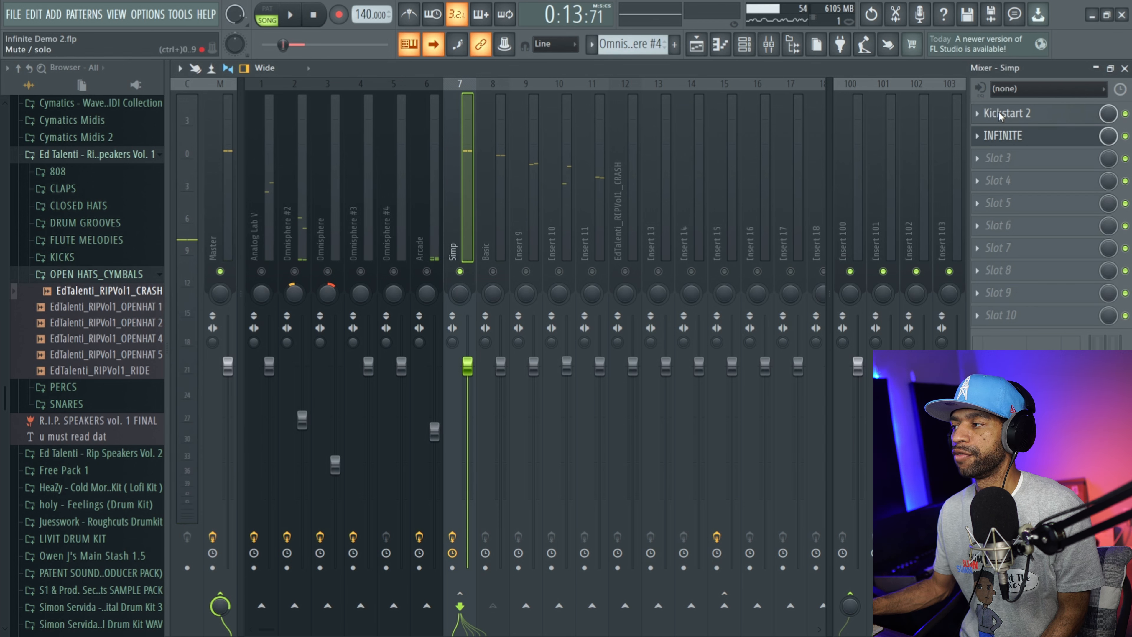
- Play the Simp track with INFINITE re-enabled, examine the 6 AM preset's settings and stop playback
key("space")
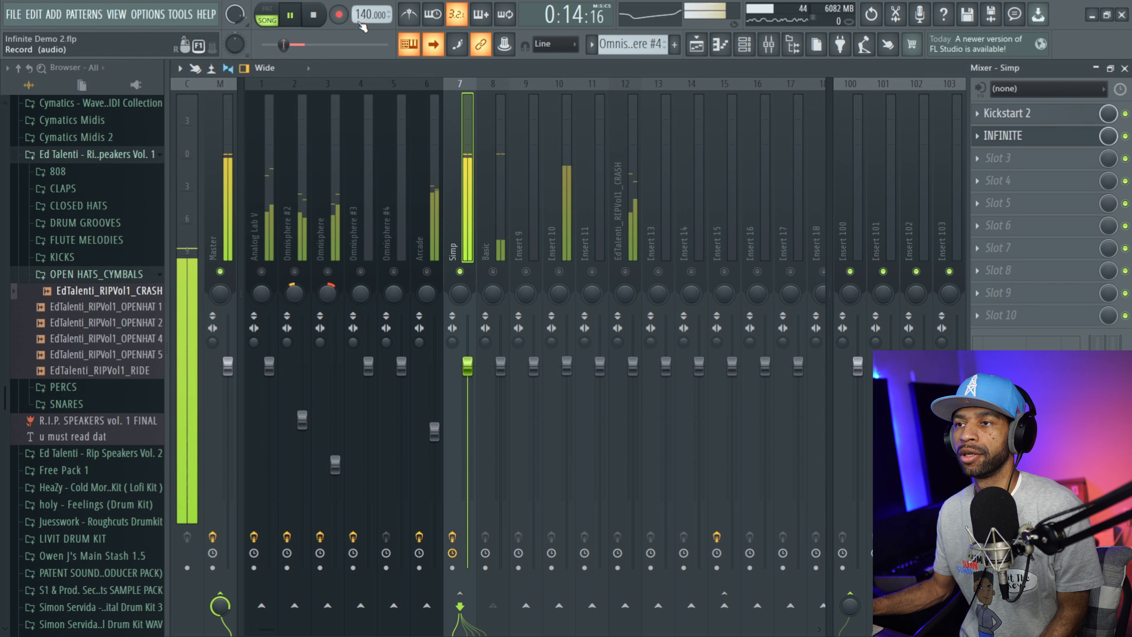
left_click(1021, 142)
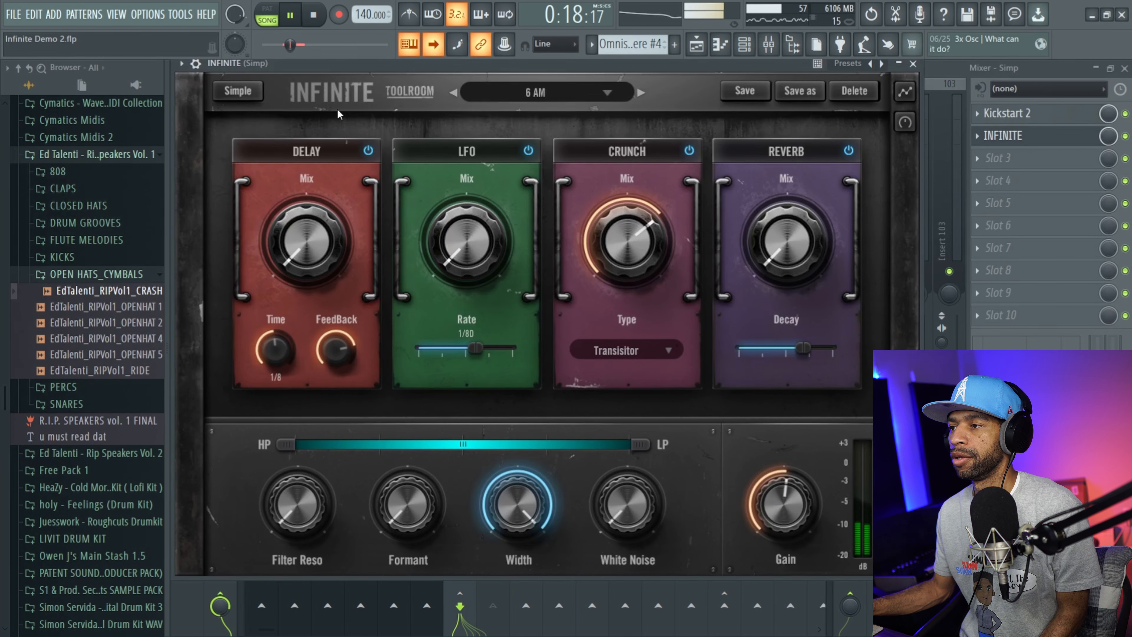
left_click(313, 16)
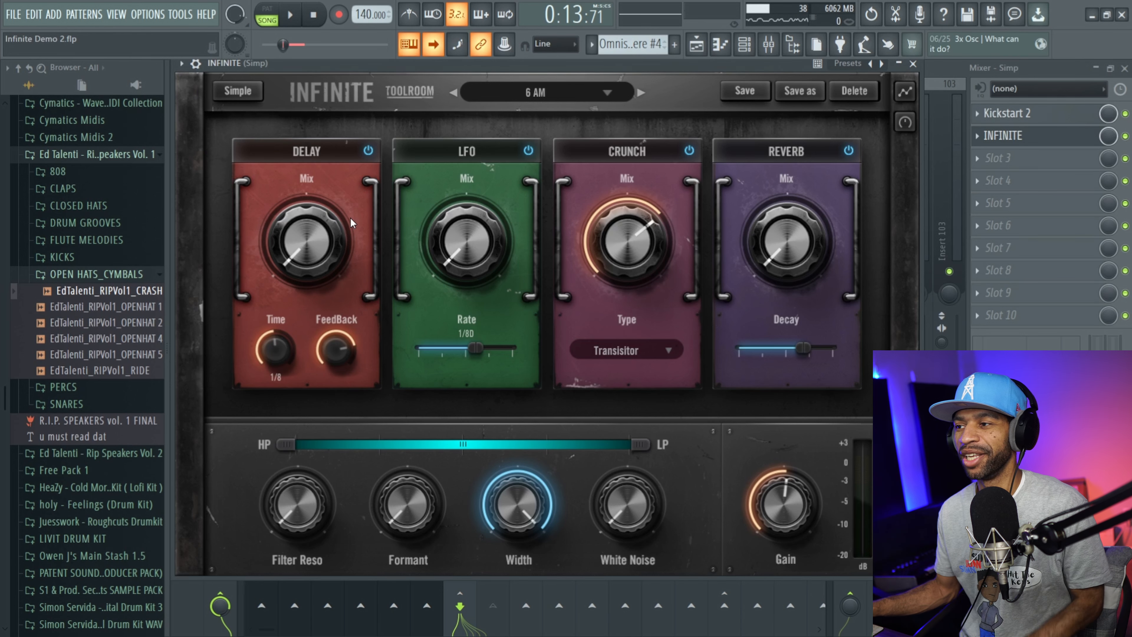
- Play the Simp track, switch off INFINITE's Reverb and Delay modules while listening, and stop playback
left_click(289, 16)
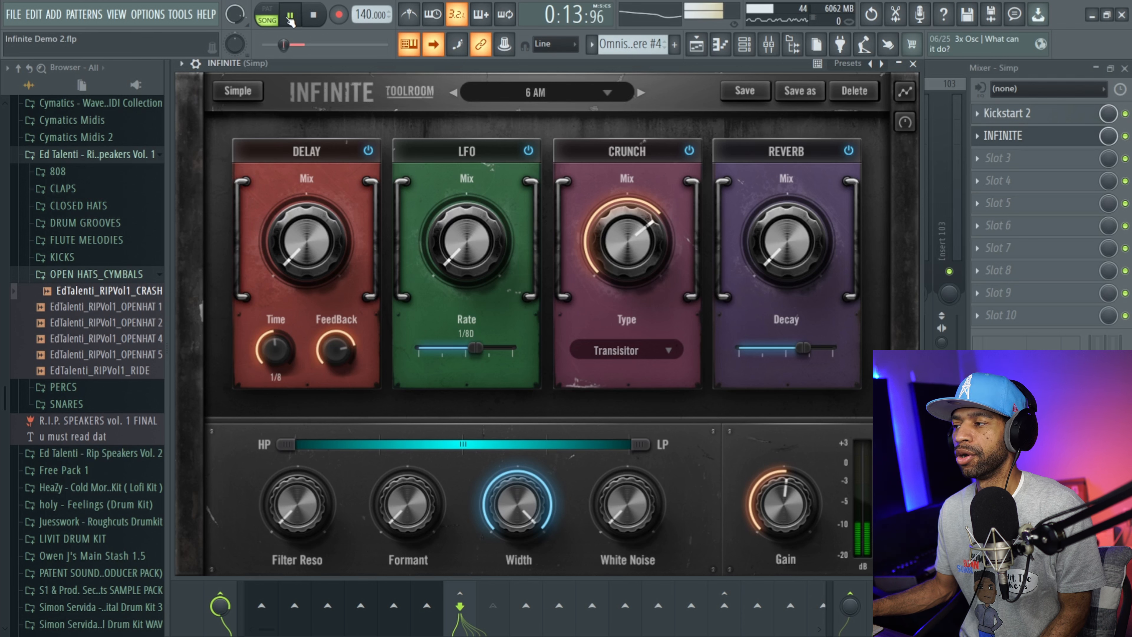
left_click(848, 151)
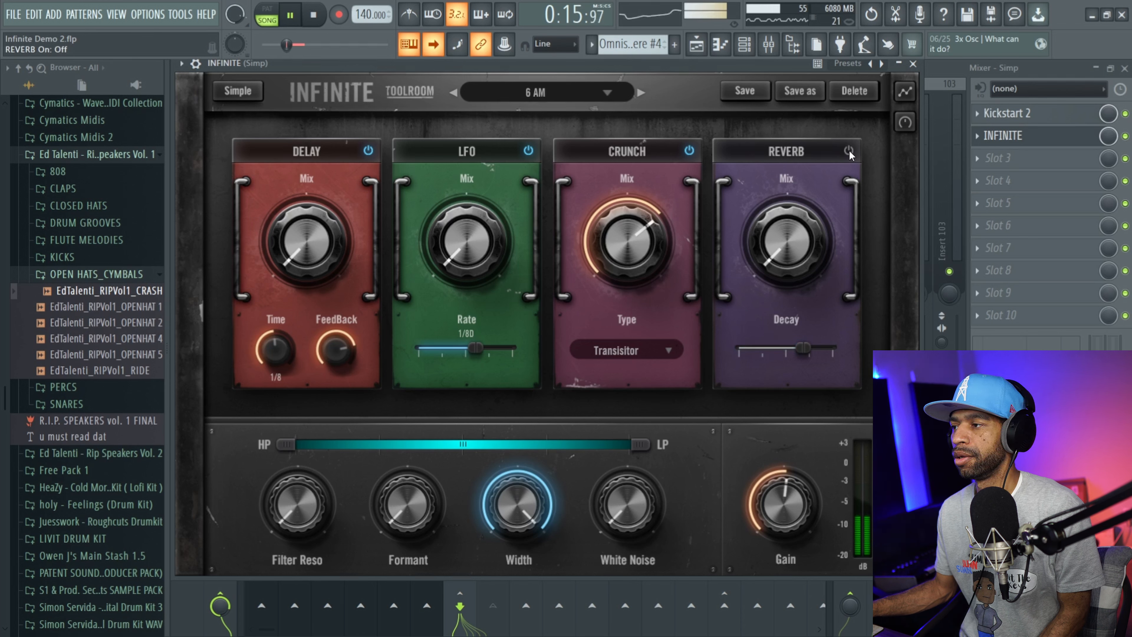
left_click(368, 151)
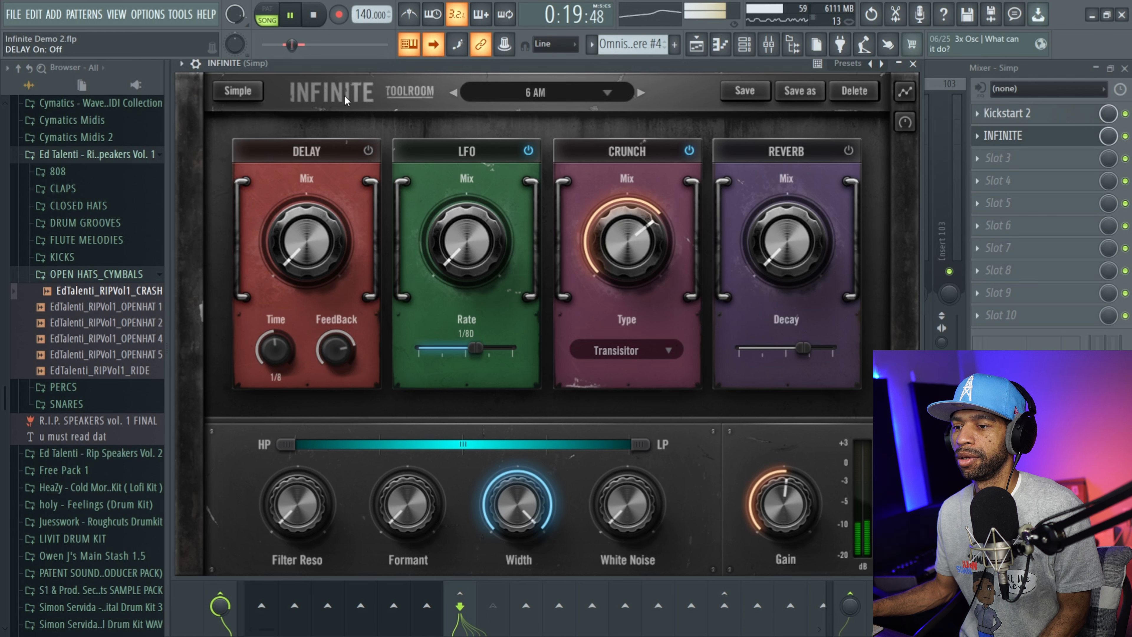
left_click(315, 16)
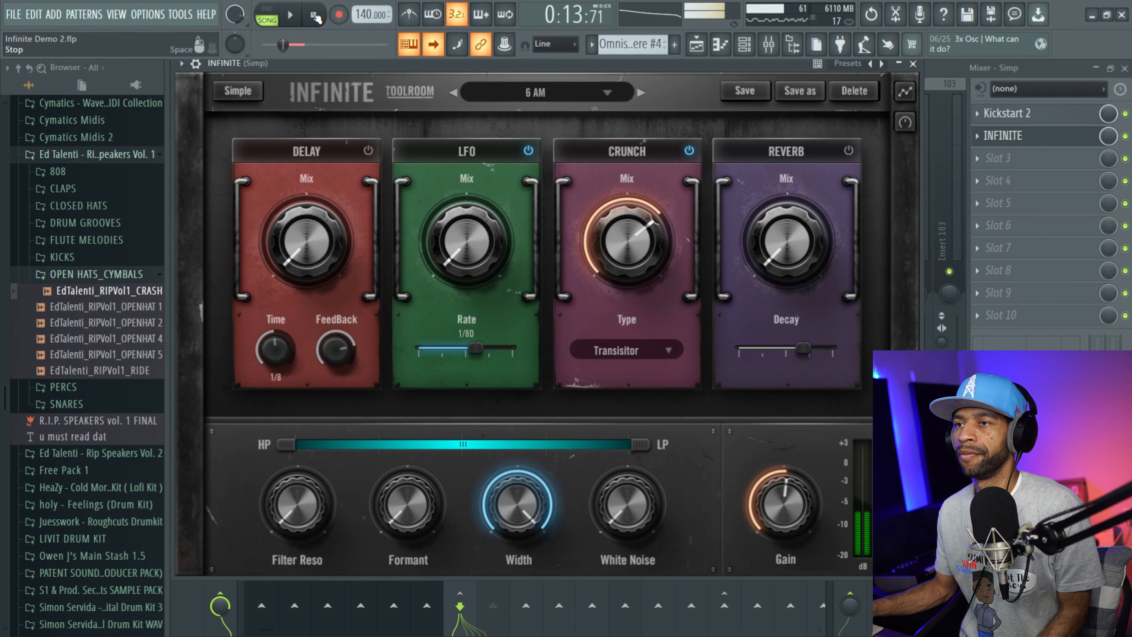
- Reopen INFINITE on the Simp track and listen briefly with all four modules enabled
left_click(1029, 139)
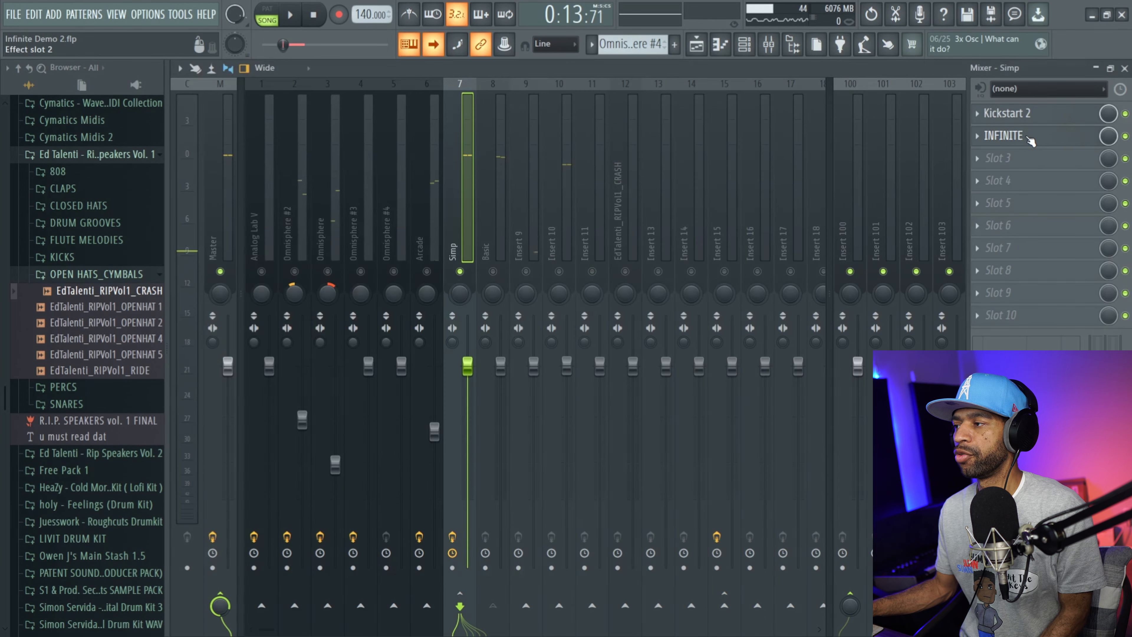
left_click(1030, 140)
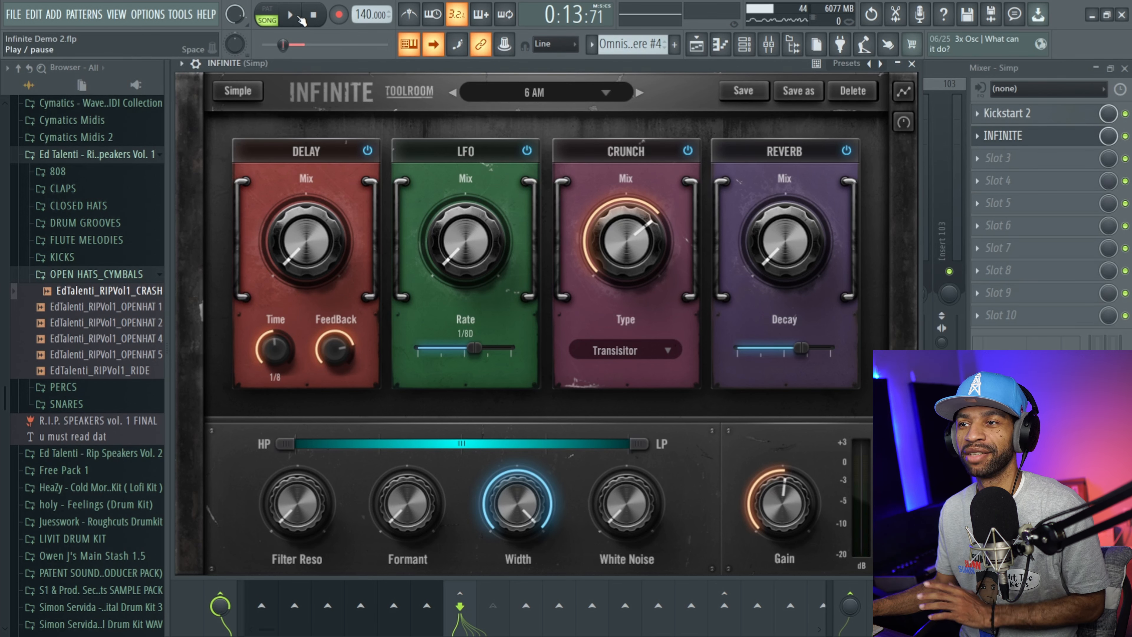
key("space")
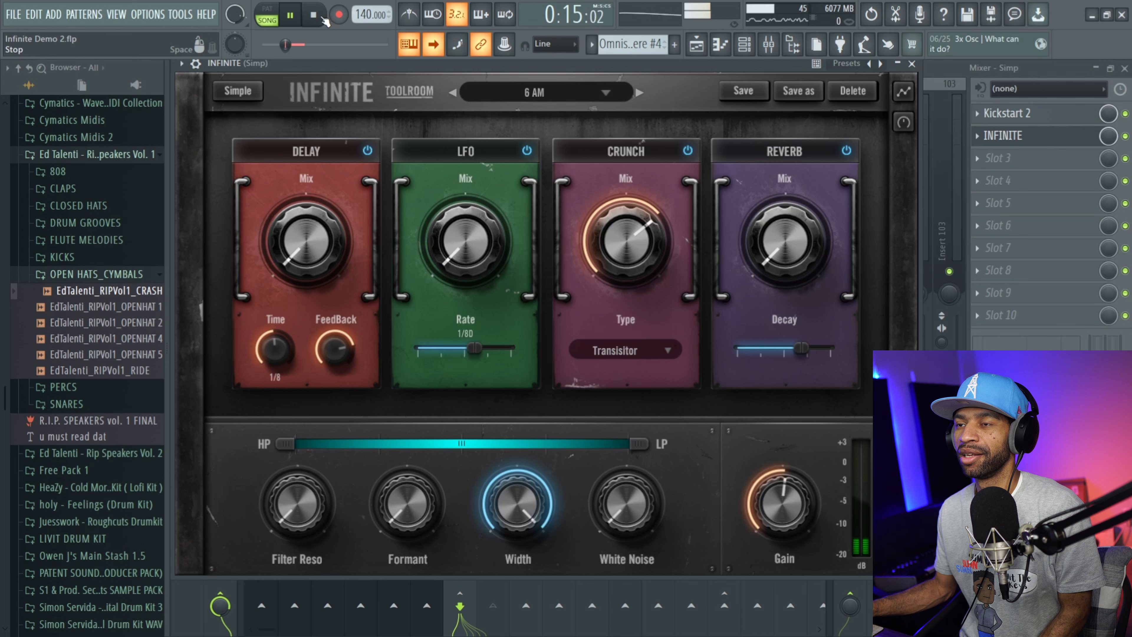
left_click(314, 16)
- Switch off the Delay and Reverb modules in the Simp track's INFINITE and close the editor
left_click(368, 150)
left_click(846, 150)
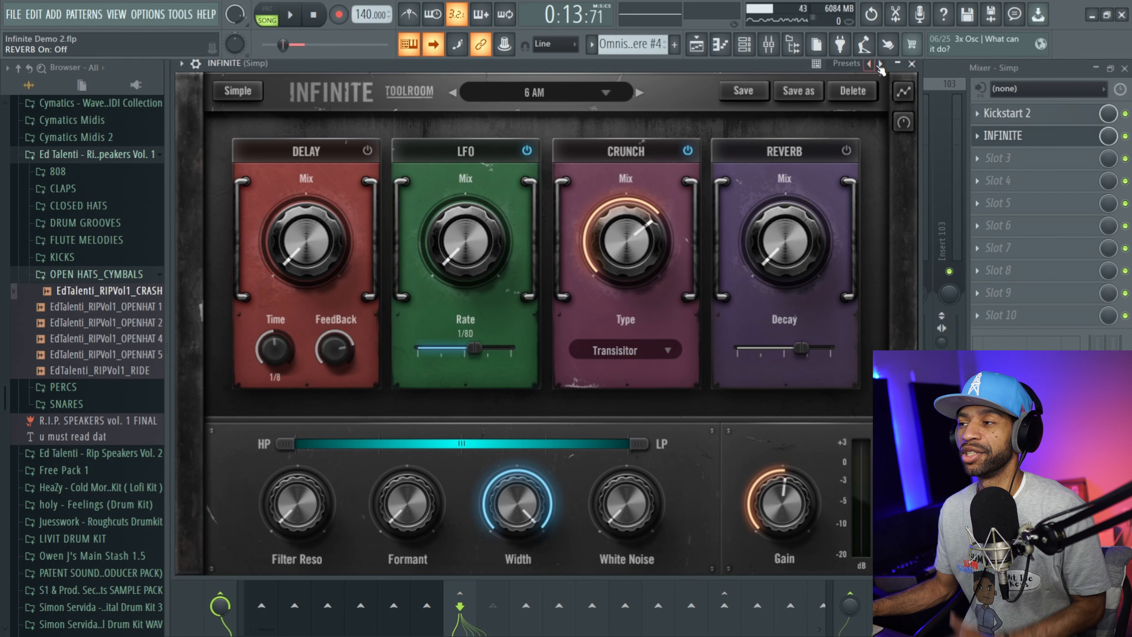
left_click(911, 63)
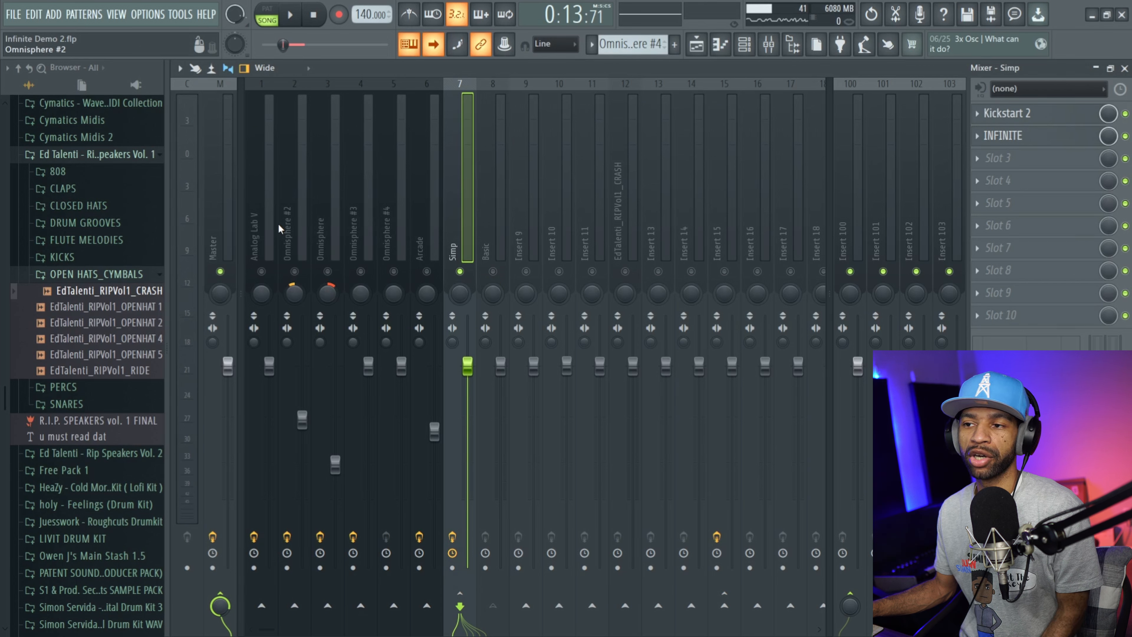
- Solo and select the Analog Lab V mixer track and open its INFINITE effect
left_click(262, 271)
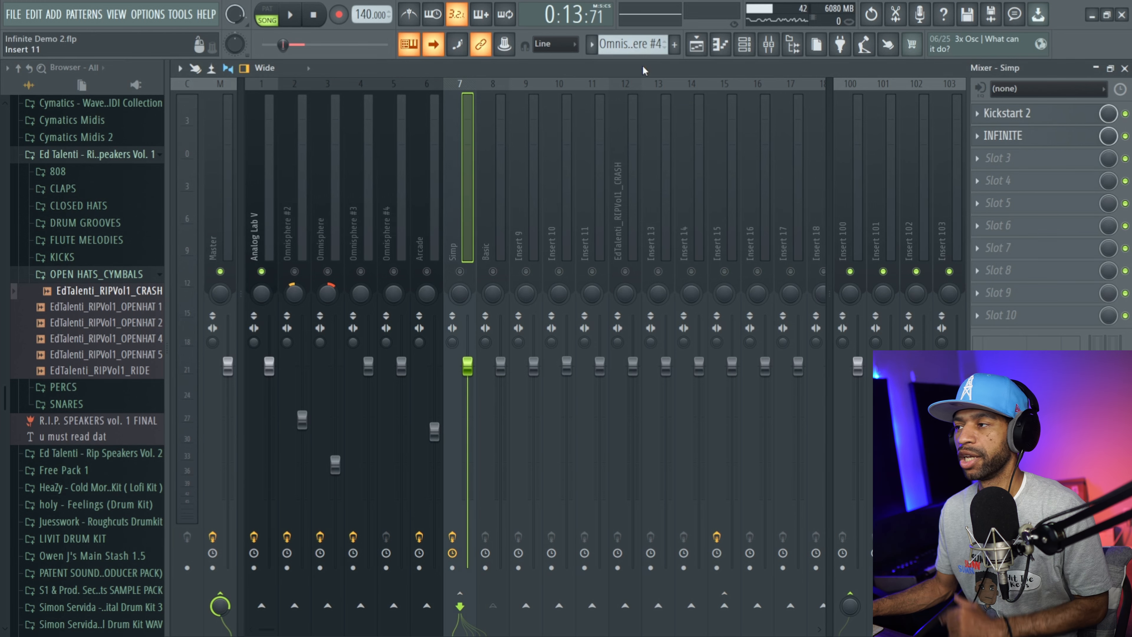
left_click(263, 207)
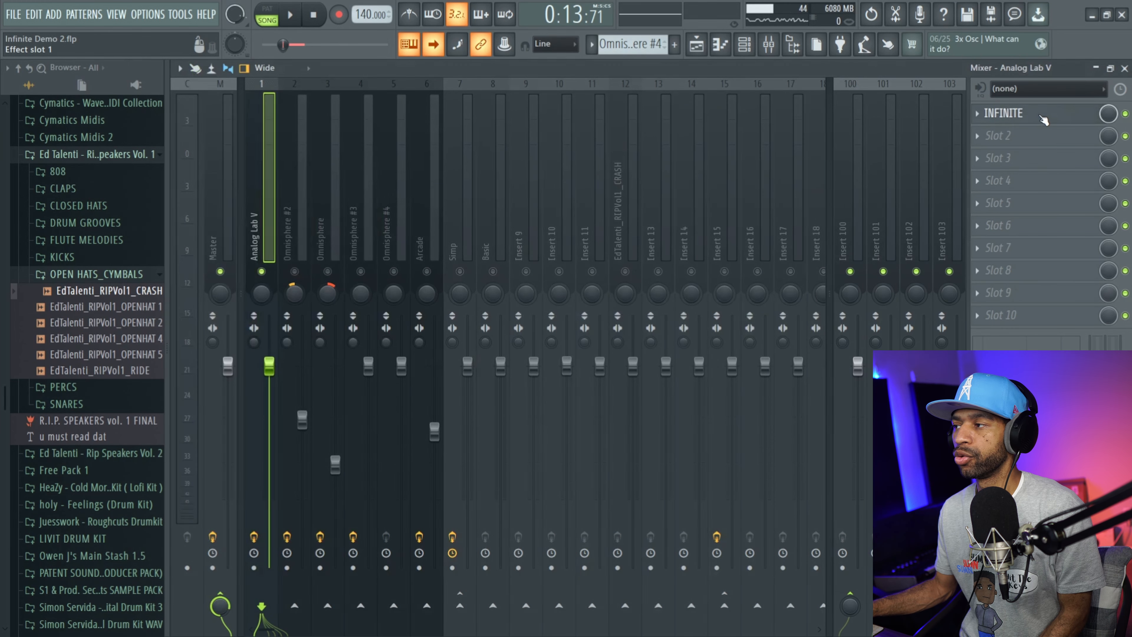
left_click(1041, 117)
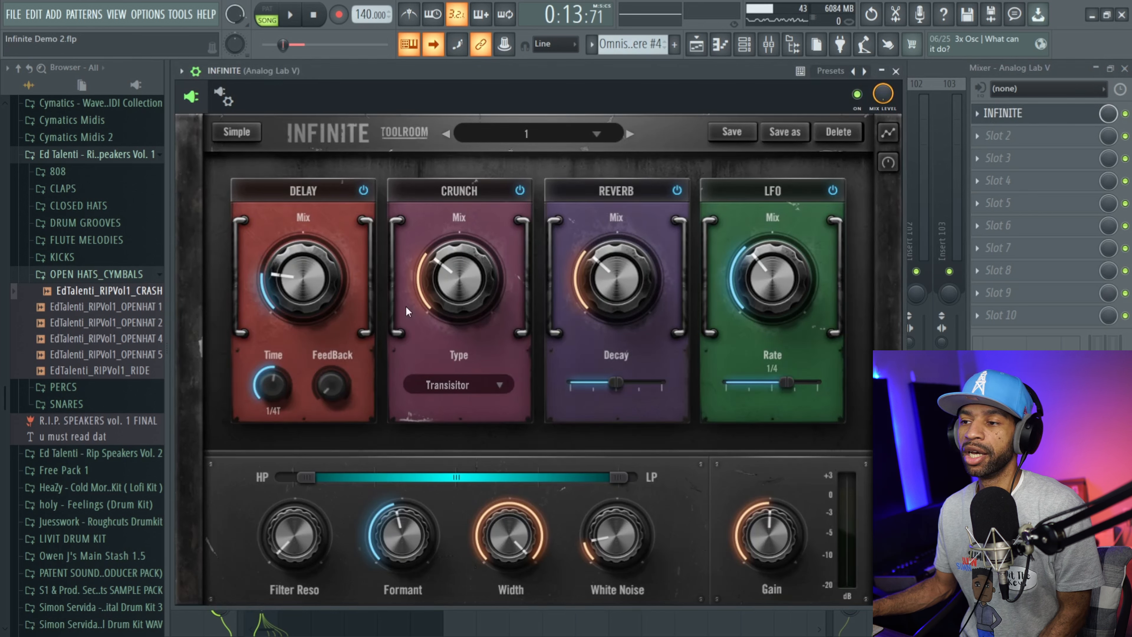
- Switch off the Crunch, Reverb and LFO modules and reset Formant and White Noise to their minimum
left_click(519, 190)
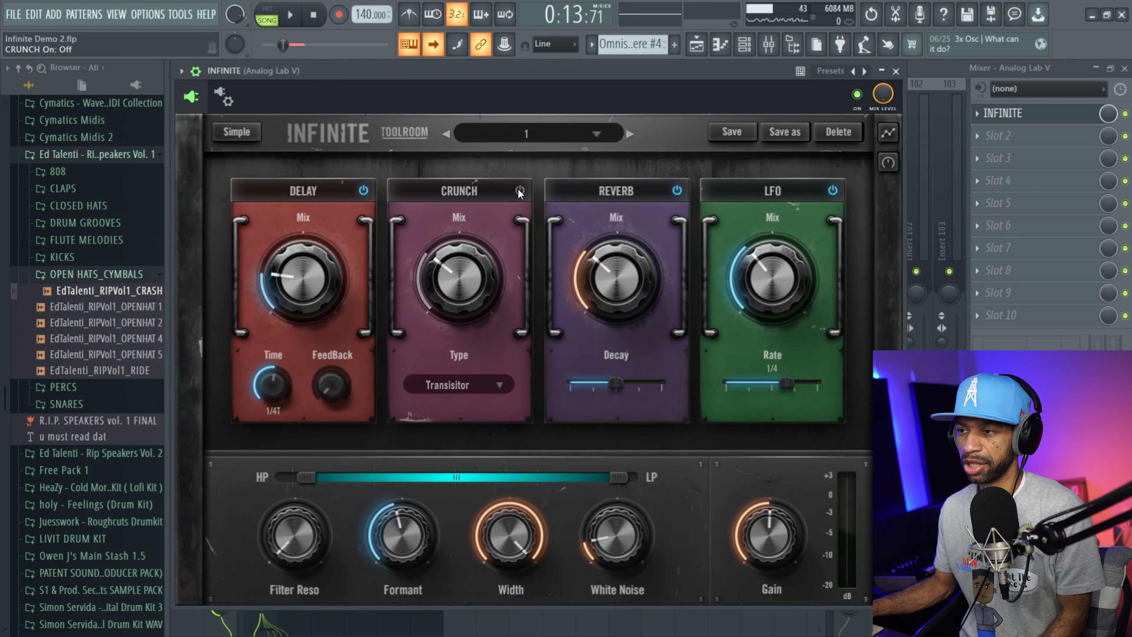
left_click(676, 190)
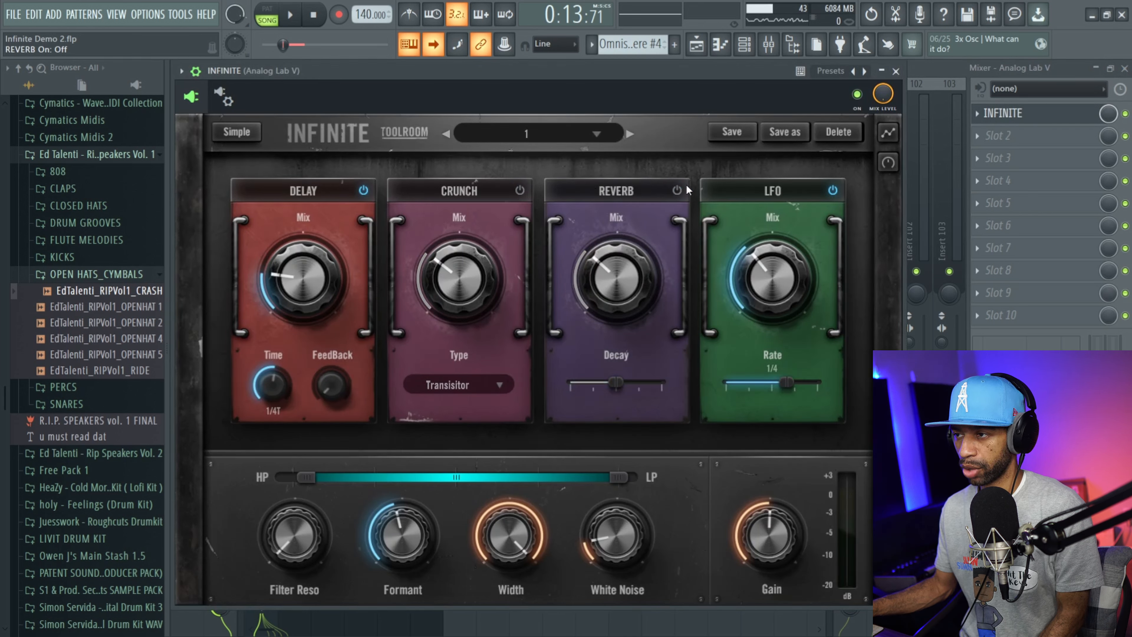
left_click(831, 190)
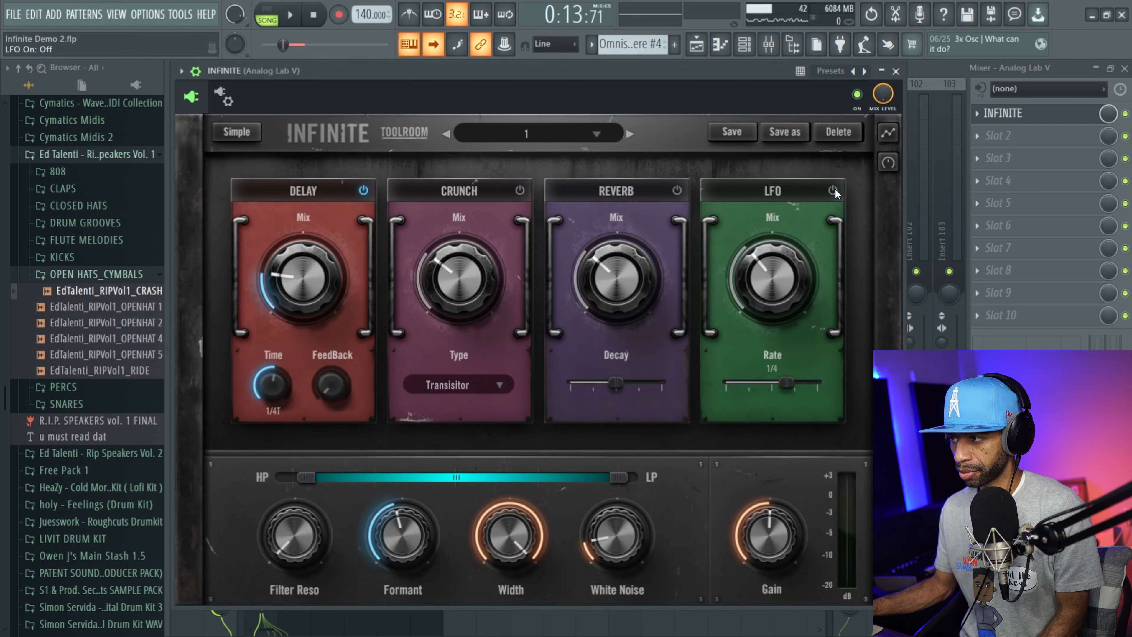
double_click(425, 515)
double_click(624, 523)
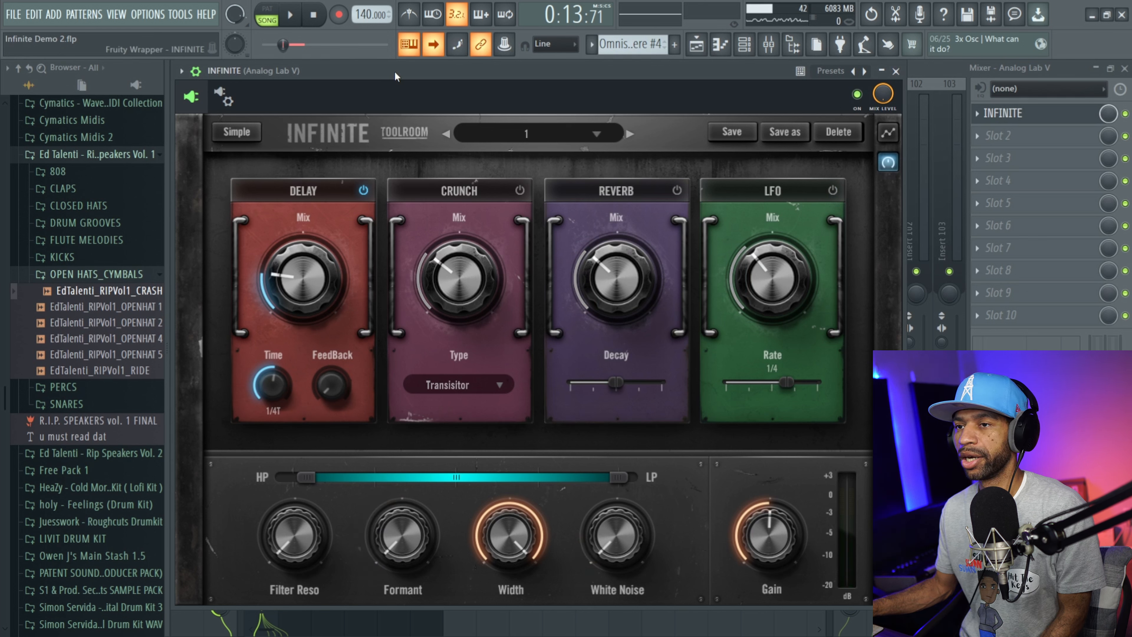
- Switch off the Delay module and listen to the Analog Lab V track with all four modules disabled
left_click(364, 191)
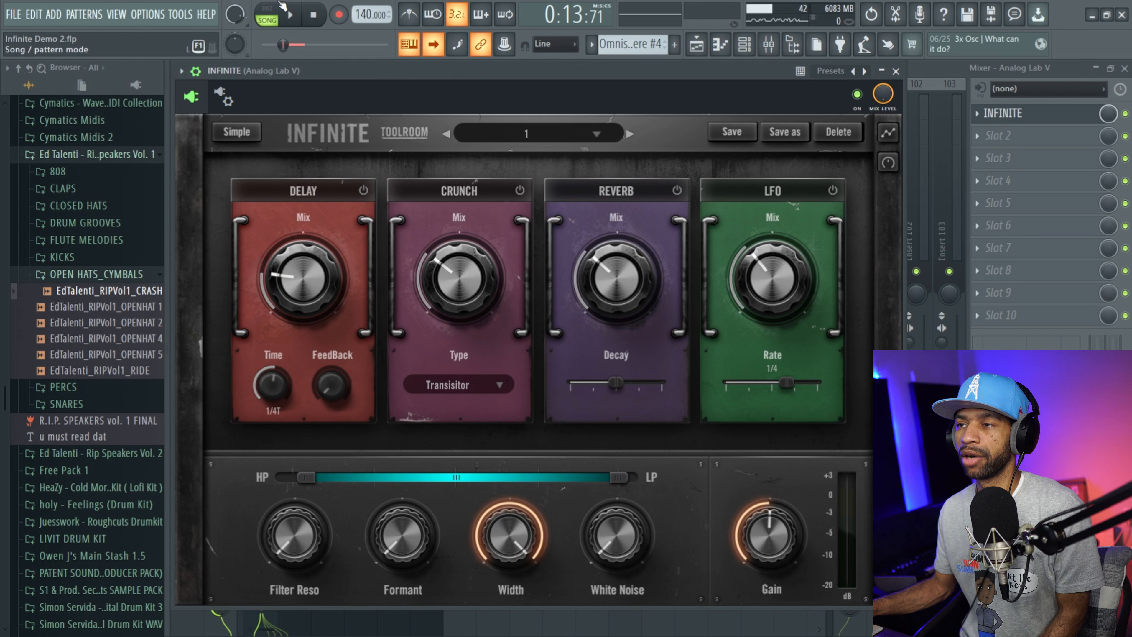
left_click(294, 15)
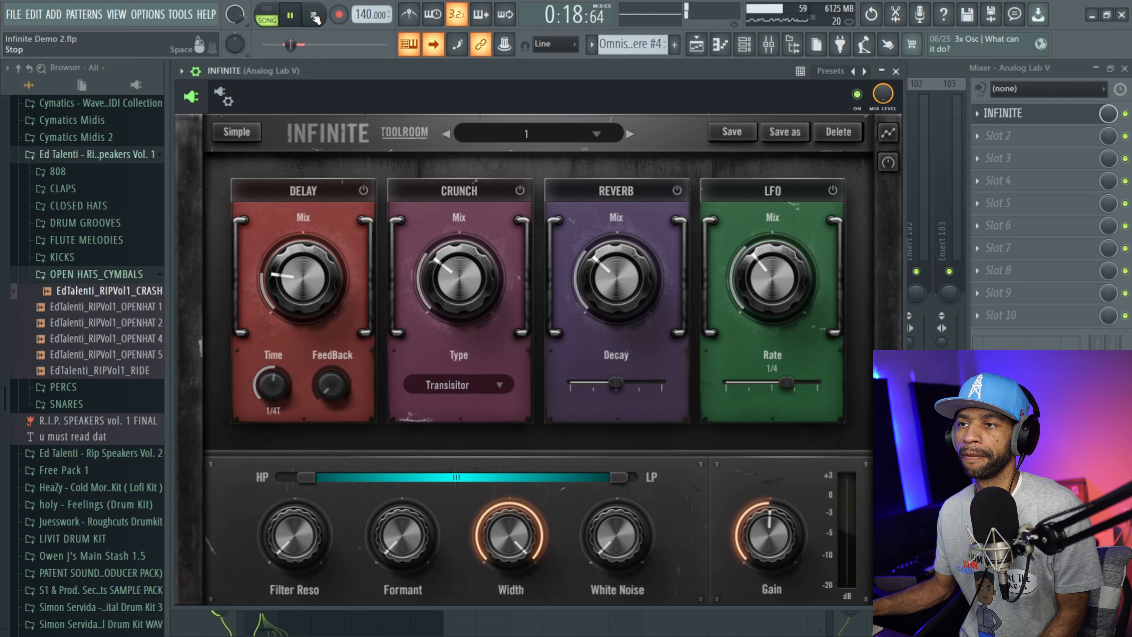
left_click(314, 15)
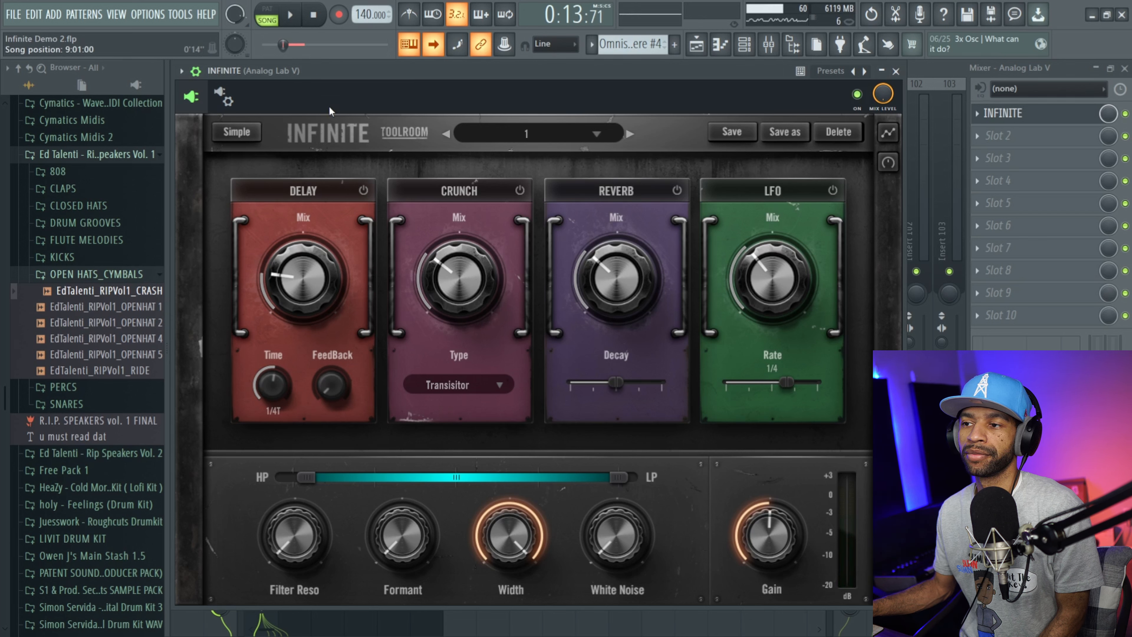
- Enable the Delay module, start playback, and set the delay Time to 1/2 and FeedBack to 0.59
left_click(363, 190)
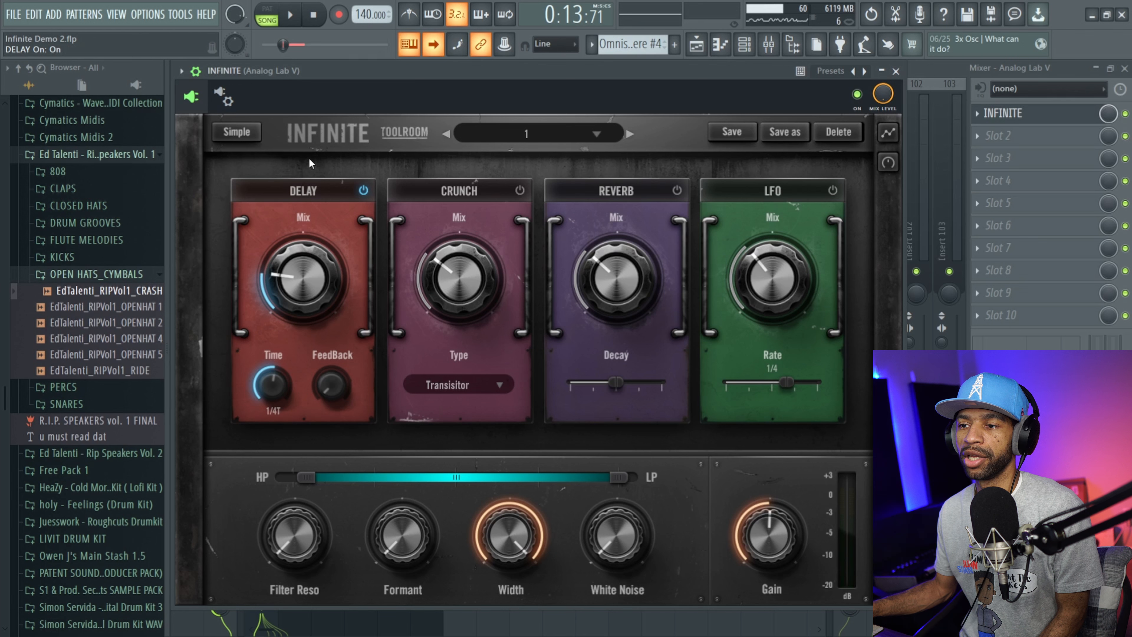
left_click(296, 18)
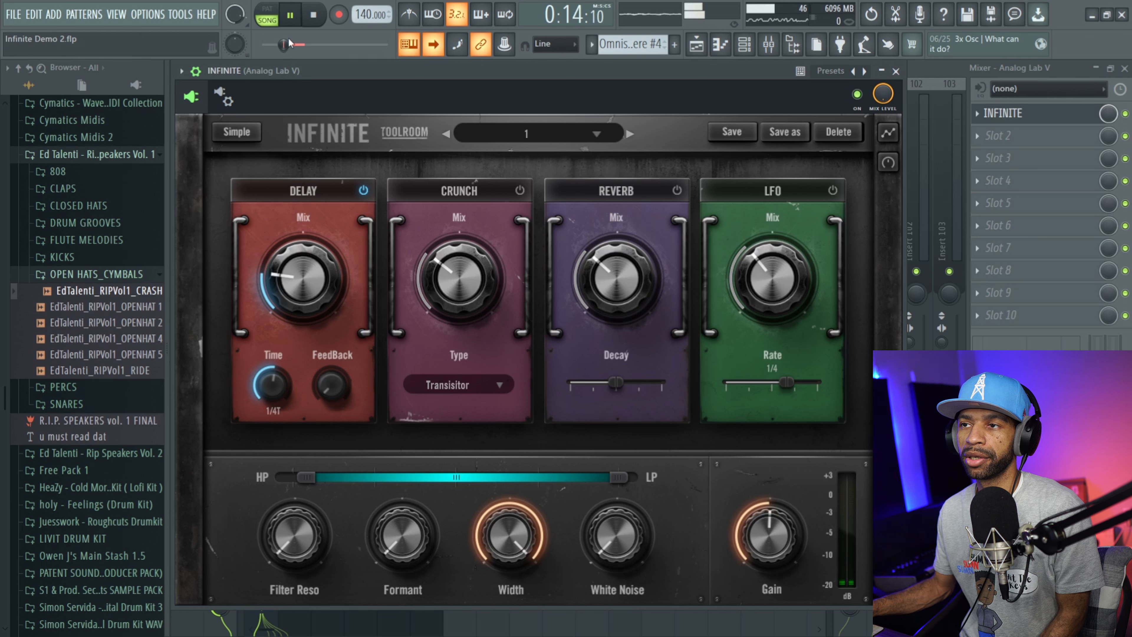
left_click_drag(262, 396, 274, 366)
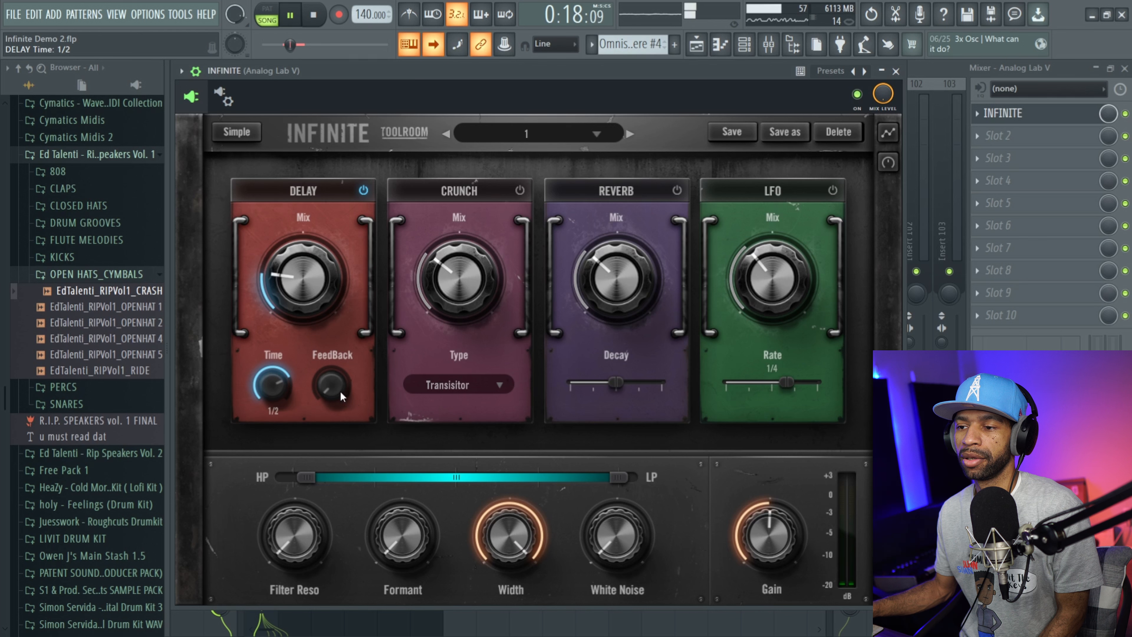
left_click_drag(328, 384, 338, 345)
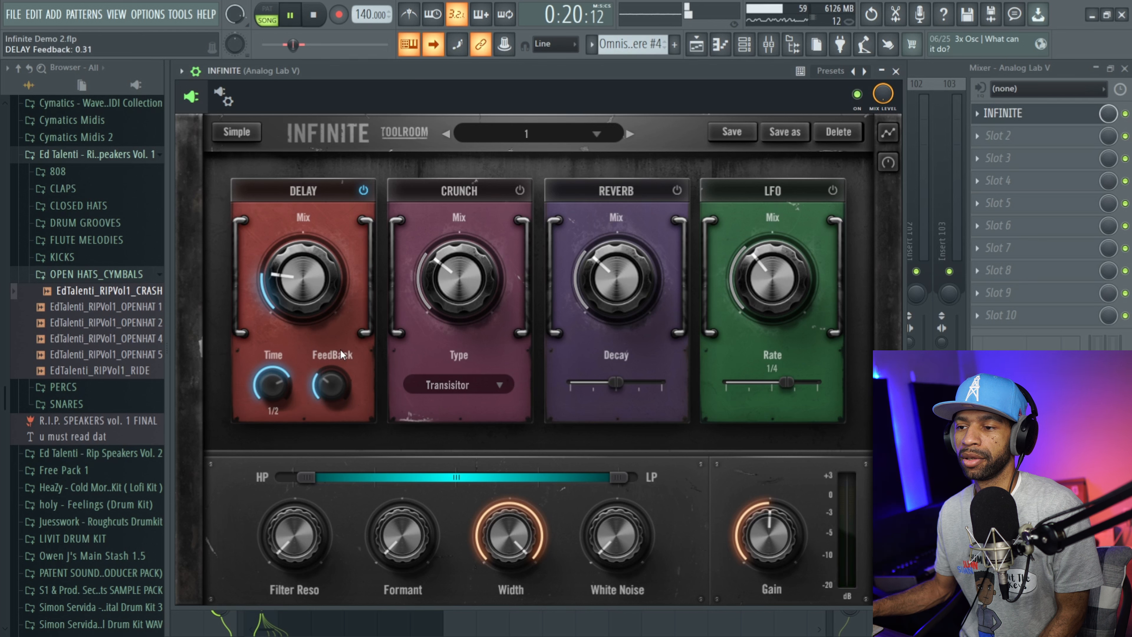
left_click_drag(324, 383, 337, 346)
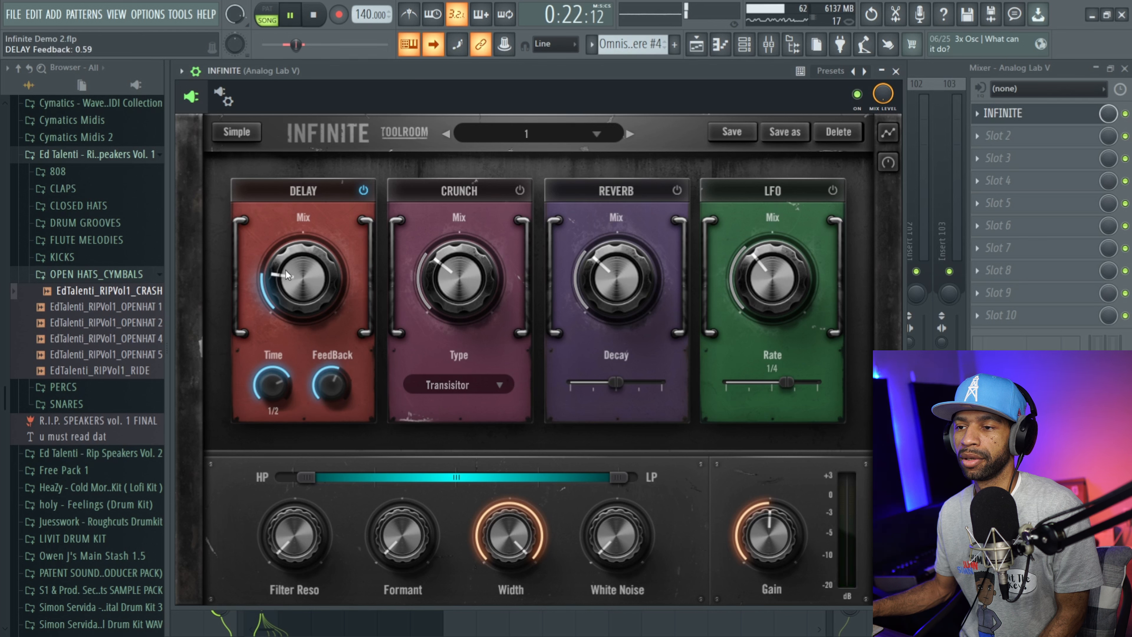
- Raise the Delay Mix to 57.20, reduce it slightly while listening, and stop playback
left_click_drag(282, 272, 306, 232)
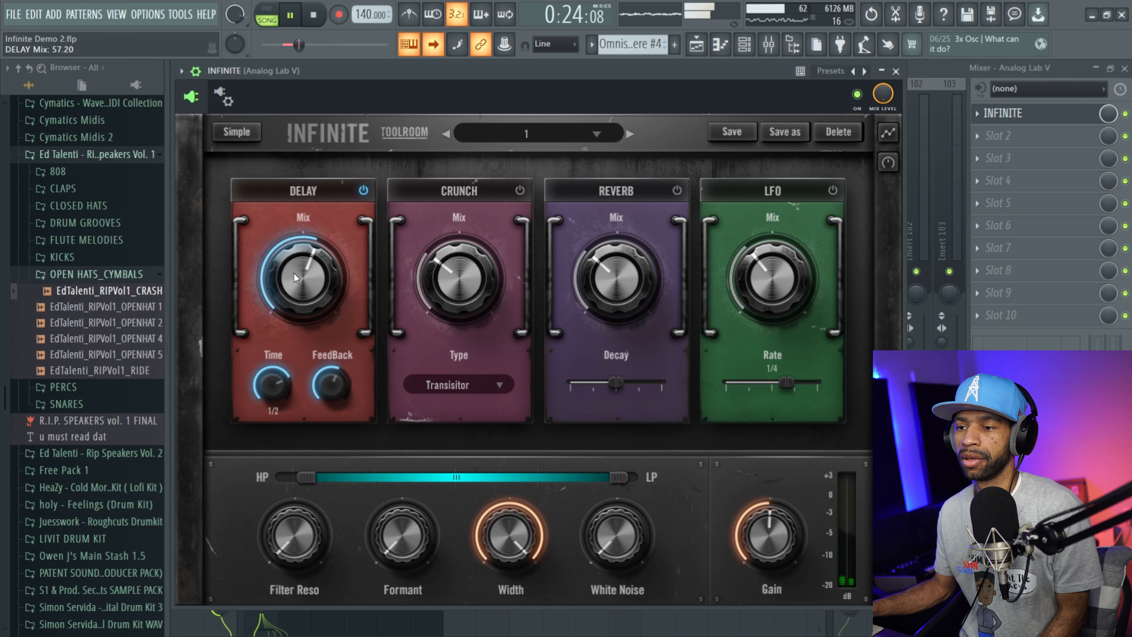
left_click_drag(293, 273, 289, 288)
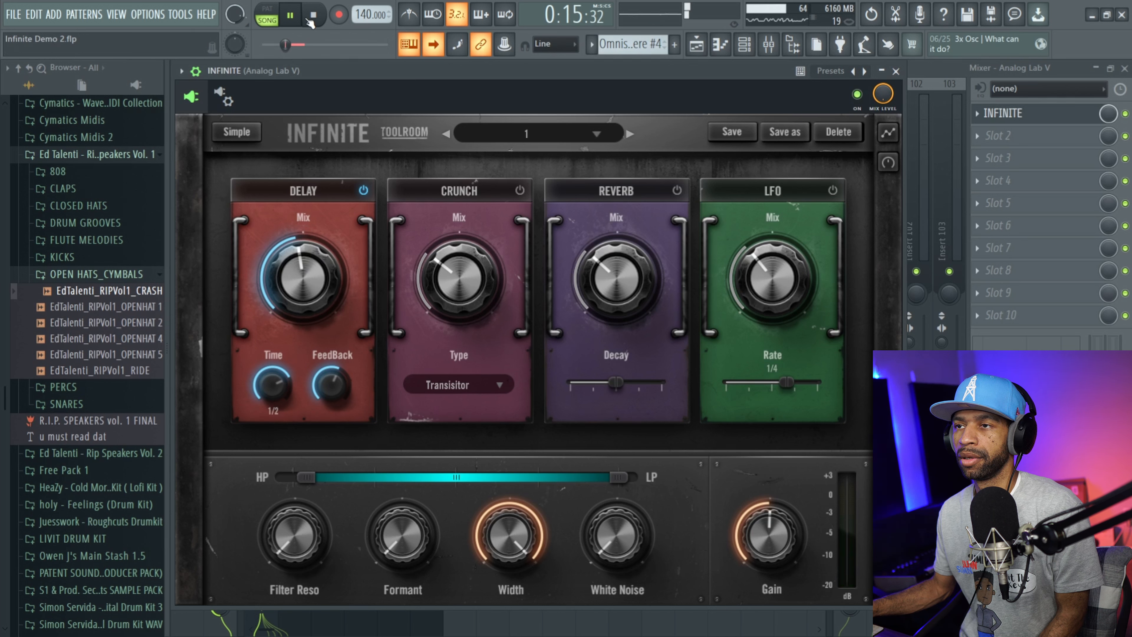
left_click(314, 16)
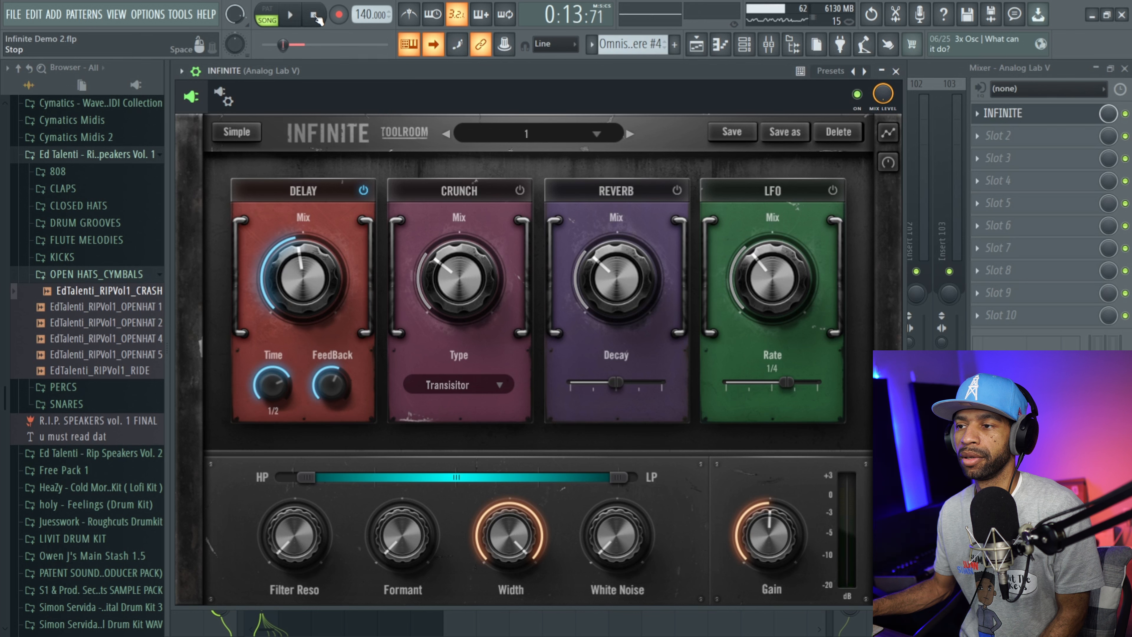
- Enable Crunch in place of Delay, keep the Transisitor type, and raise the Crunch Mix to 0.49 during playback
left_click(519, 191)
left_click(363, 191)
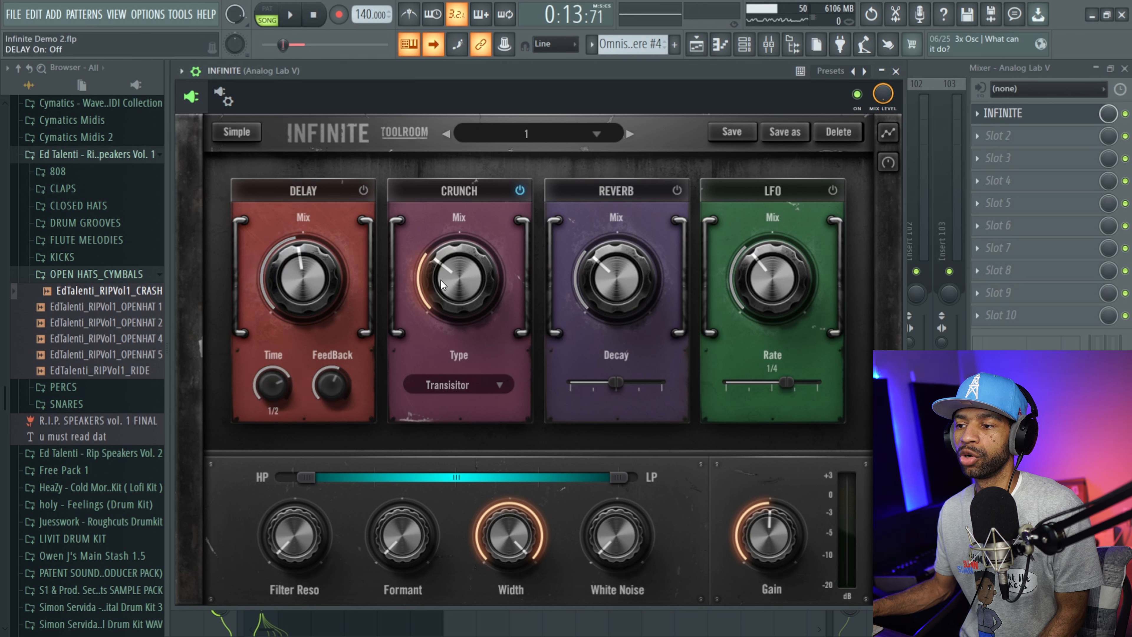
left_click(499, 384)
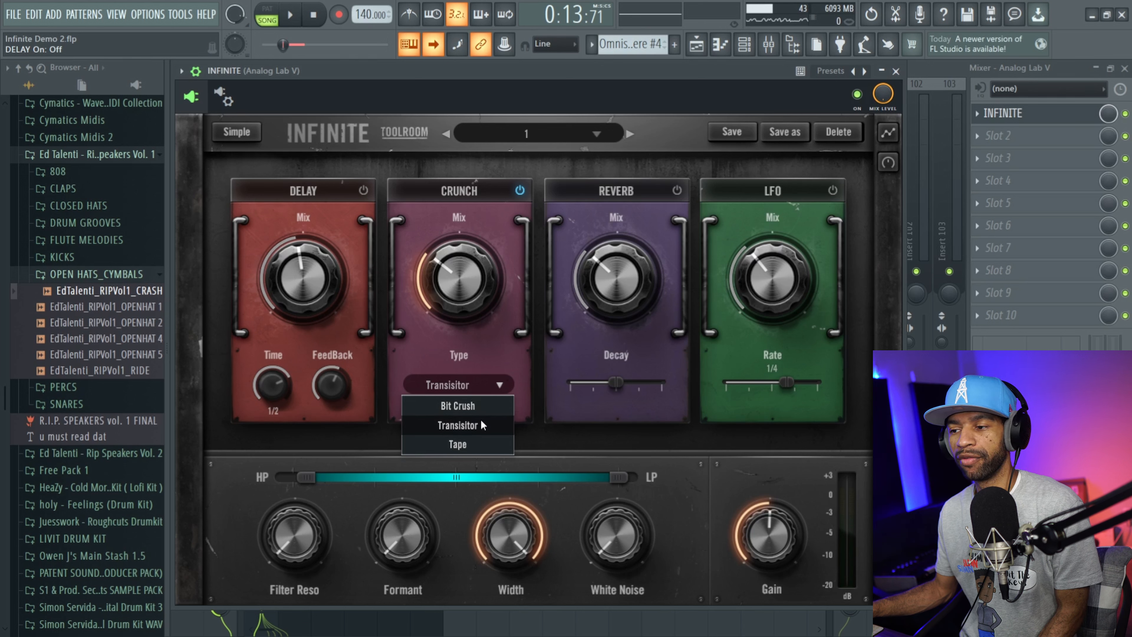
left_click(492, 344)
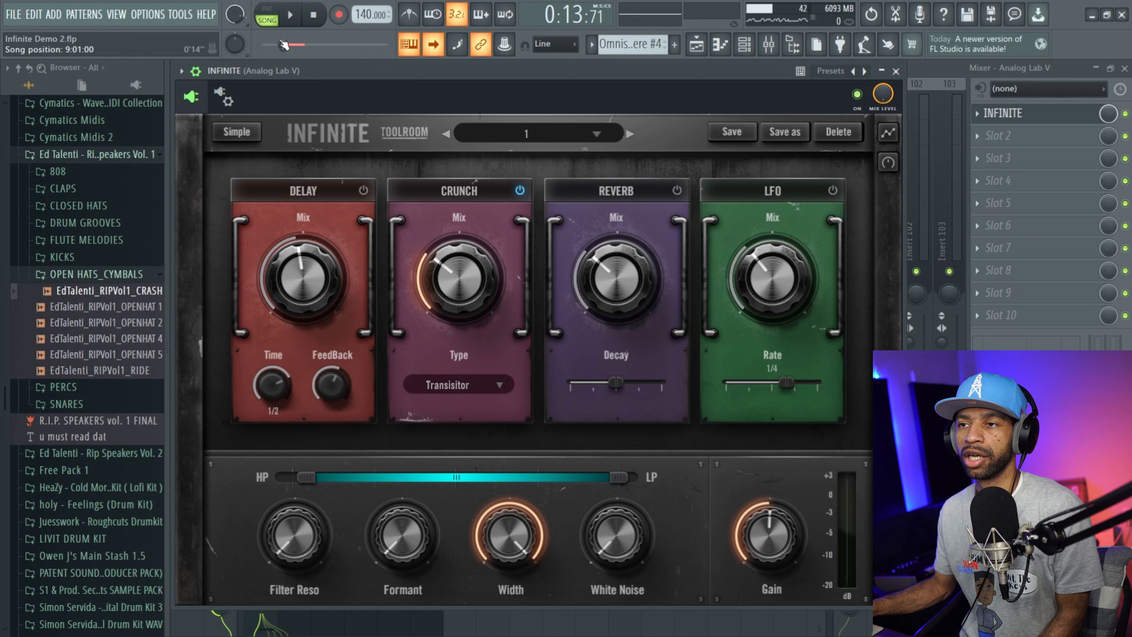
left_click(290, 16)
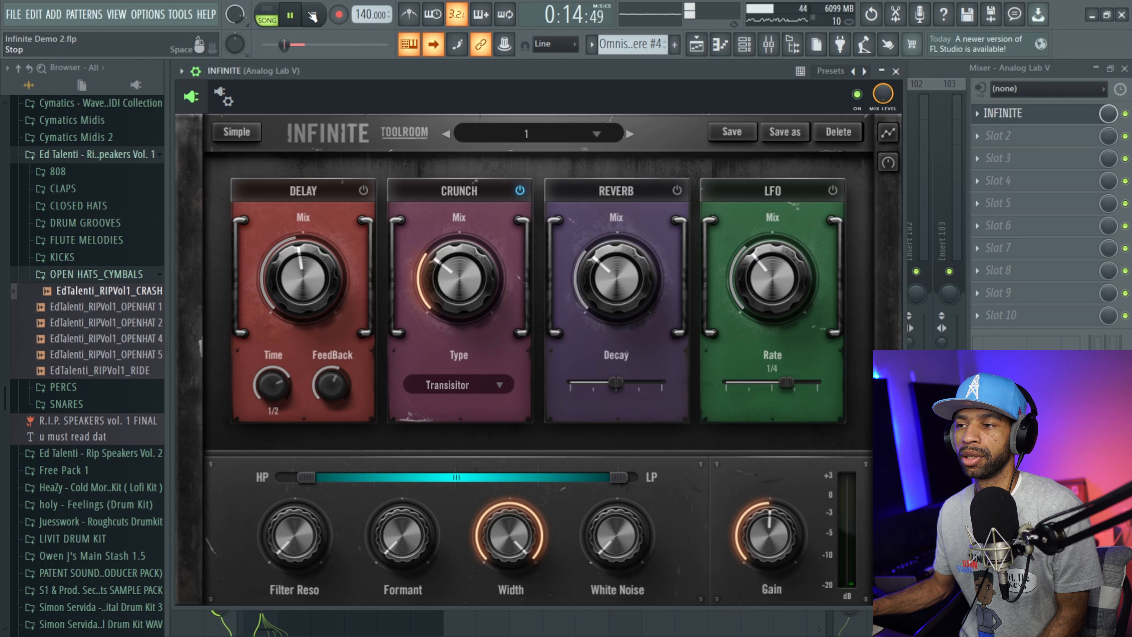
mouse_move(438, 289)
left_mouse_down()
mouse_move(456, 227)
mouse_move(450, 292)
left_mouse_up()
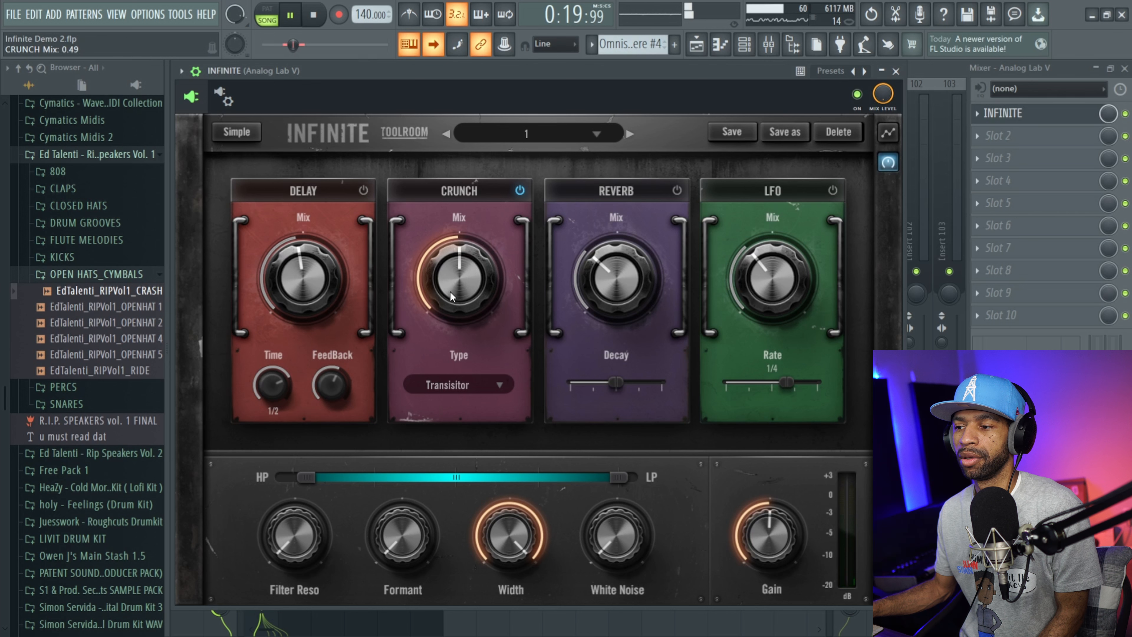
- Change the Crunch type to Bit Crush and set its Mix to 0.59 while listening
left_click(502, 383)
left_click(472, 407)
left_click_drag(436, 274, 449, 318)
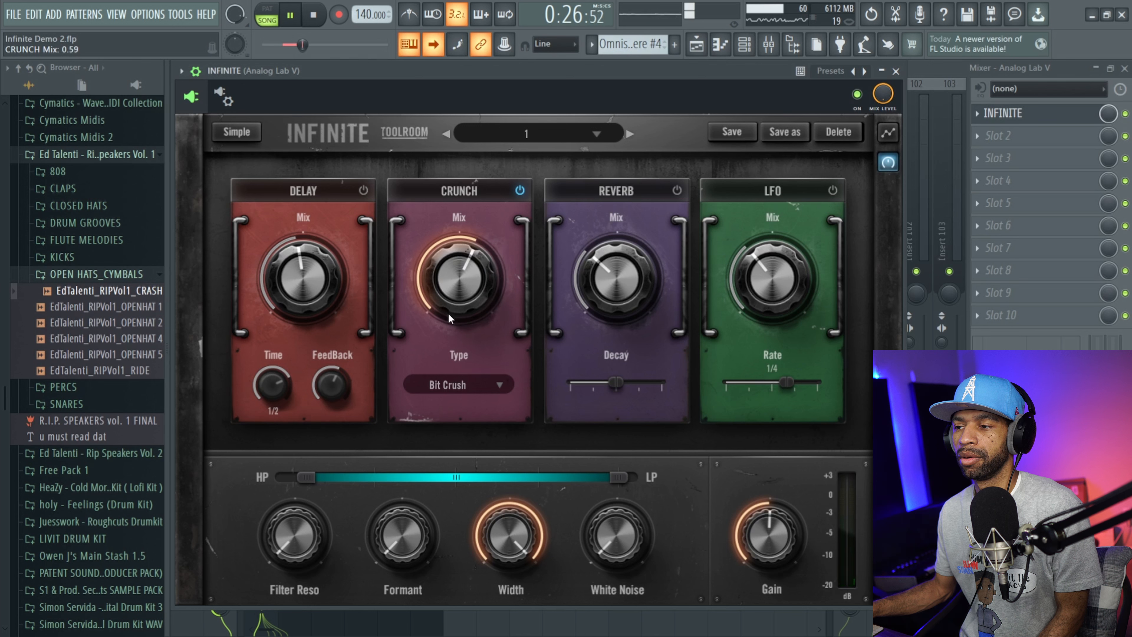
- Change the Crunch type to Tape and raise its Mix to 1.00 while listening
left_click(508, 381)
left_click(472, 439)
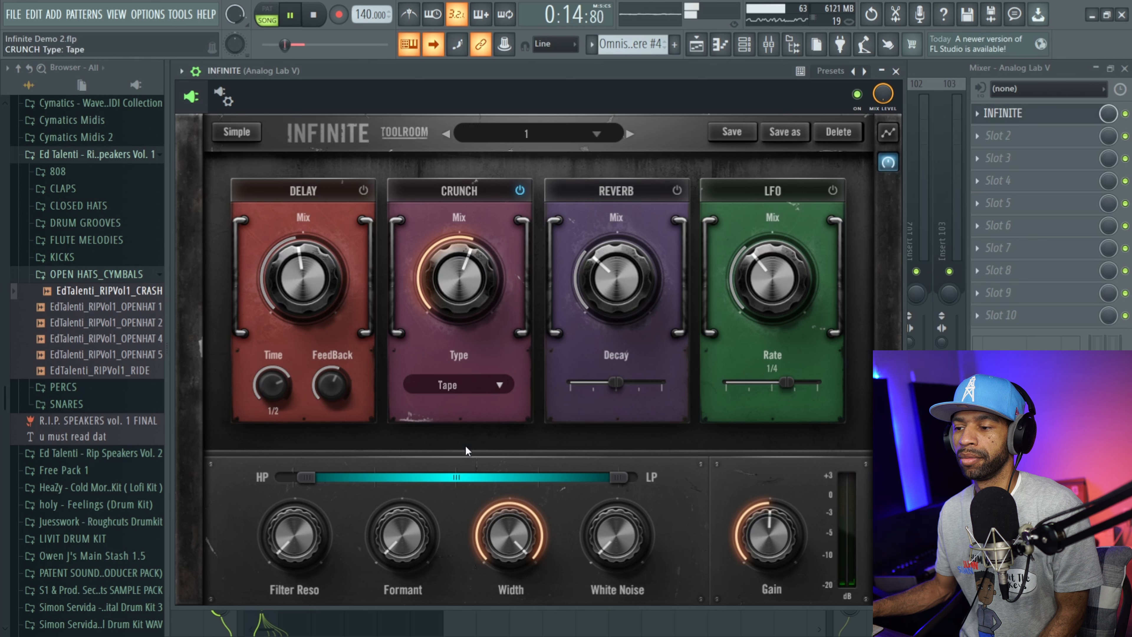
left_click_drag(449, 275, 465, 232)
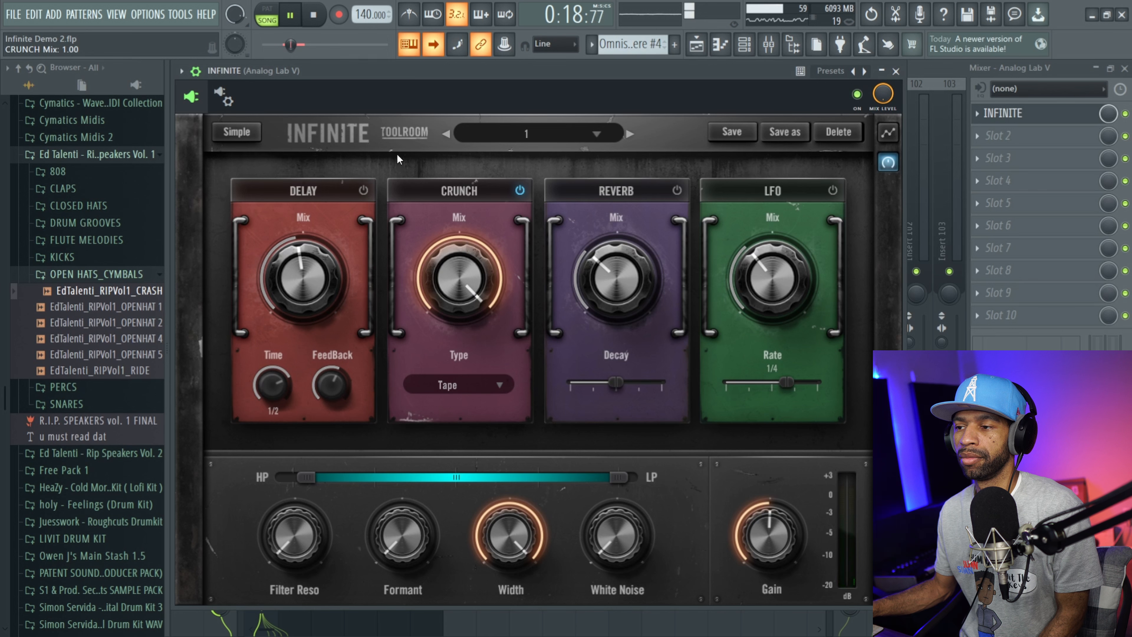
- Lower the Crunch Mix while listening, stop playback, and set the Mix to 0.63
left_click_drag(443, 267, 433, 300)
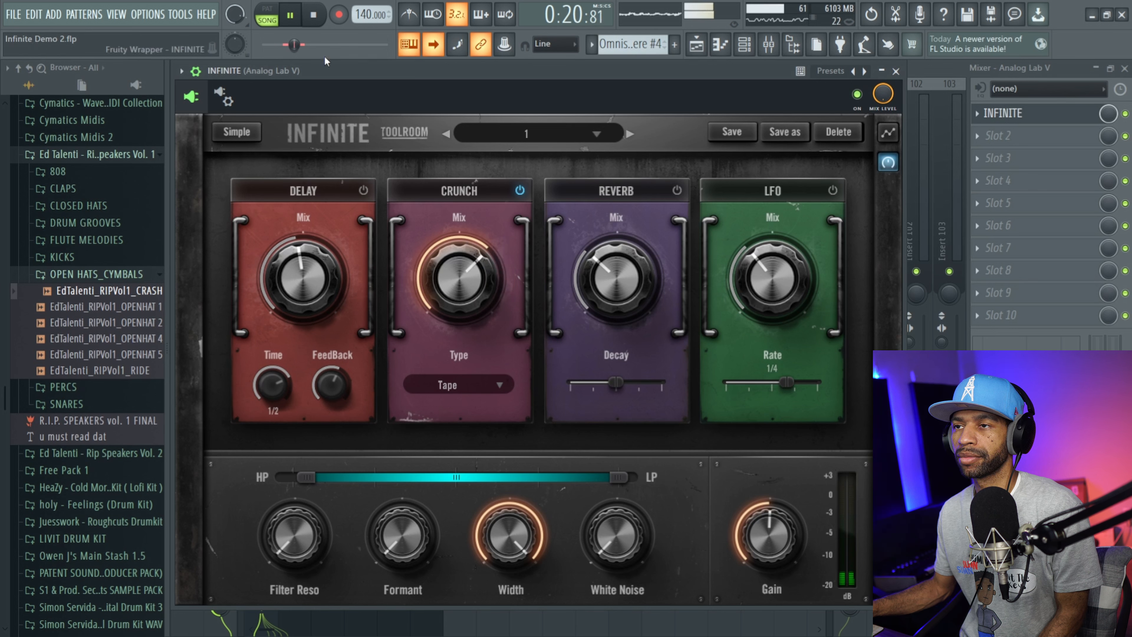
left_click(318, 16)
left_click_drag(471, 279, 470, 285)
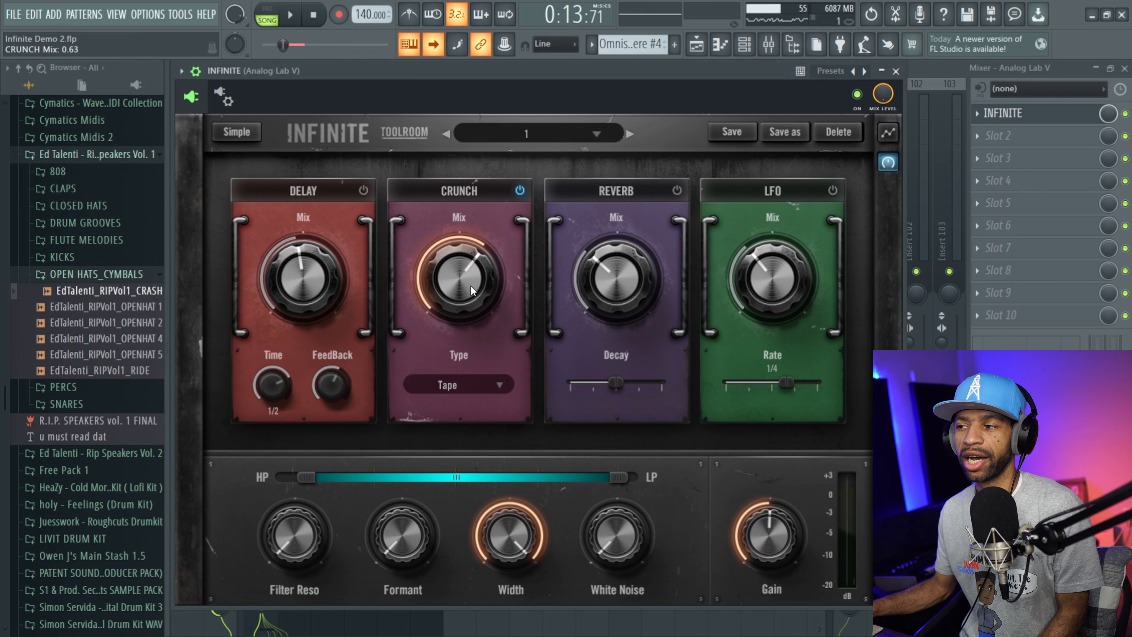
- Enable Reverb in place of Crunch, raise its Mix to 0.50, reduce it to 0.30 while listening, and stop playback
left_click(519, 190)
left_click(676, 191)
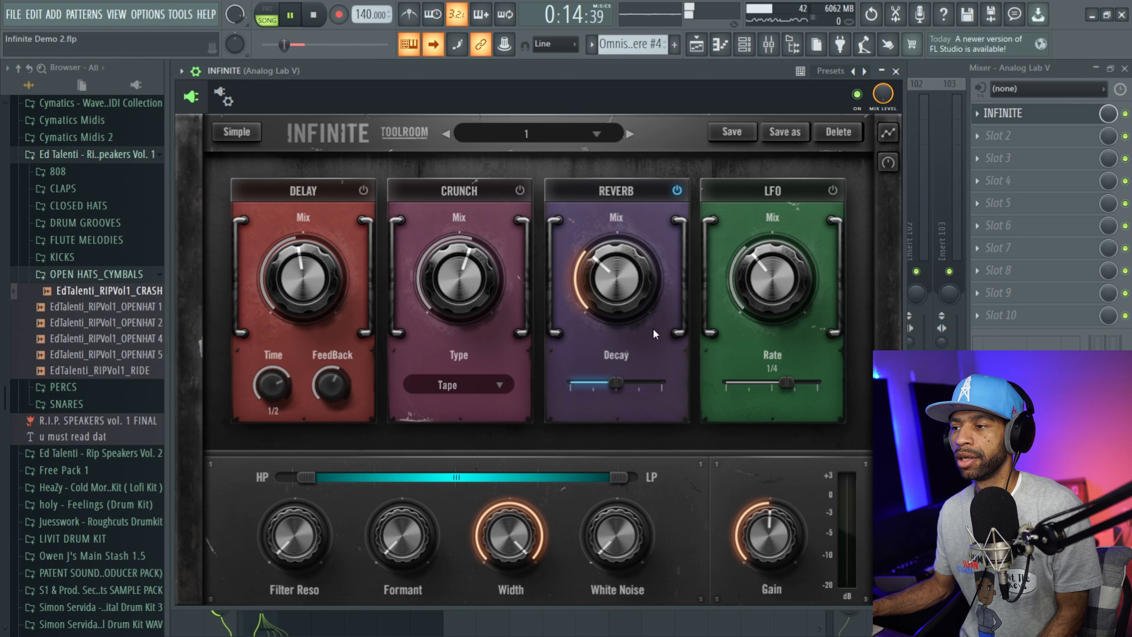
left_click_drag(616, 267, 598, 397)
left_click_drag(617, 297, 636, 213)
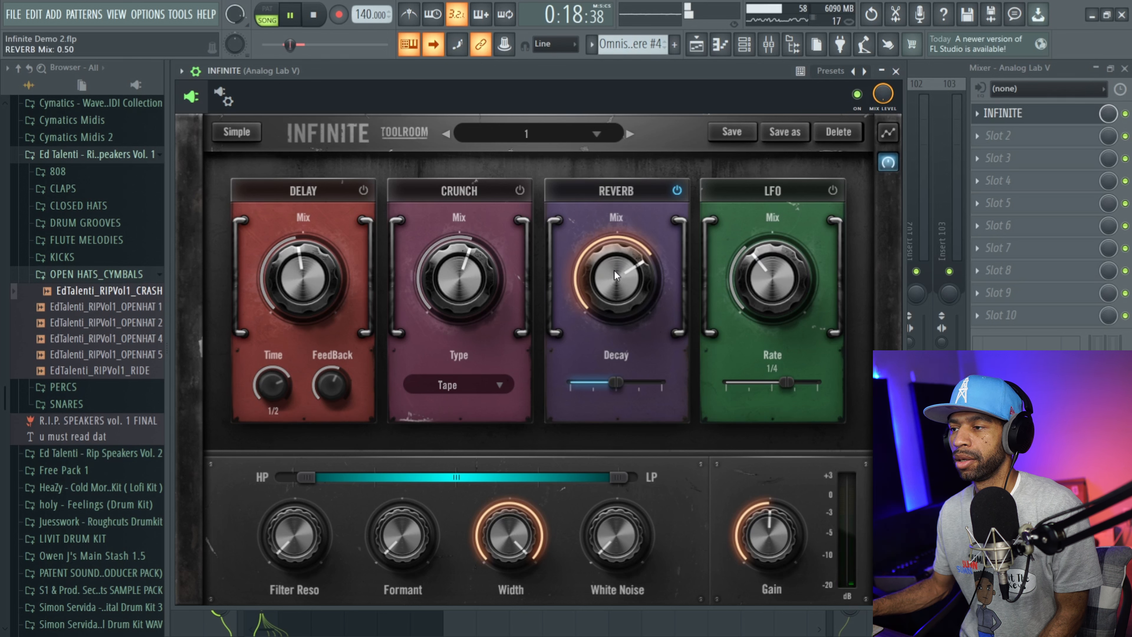
left_click_drag(614, 270, 631, 218)
left_click_drag(610, 283, 590, 348)
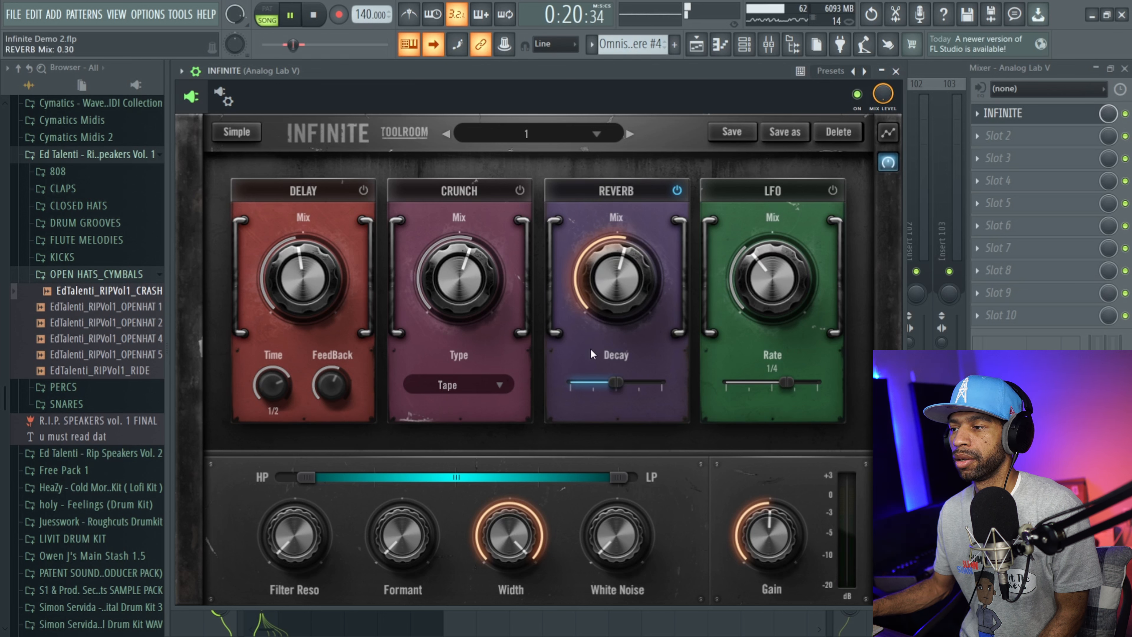
left_click(315, 16)
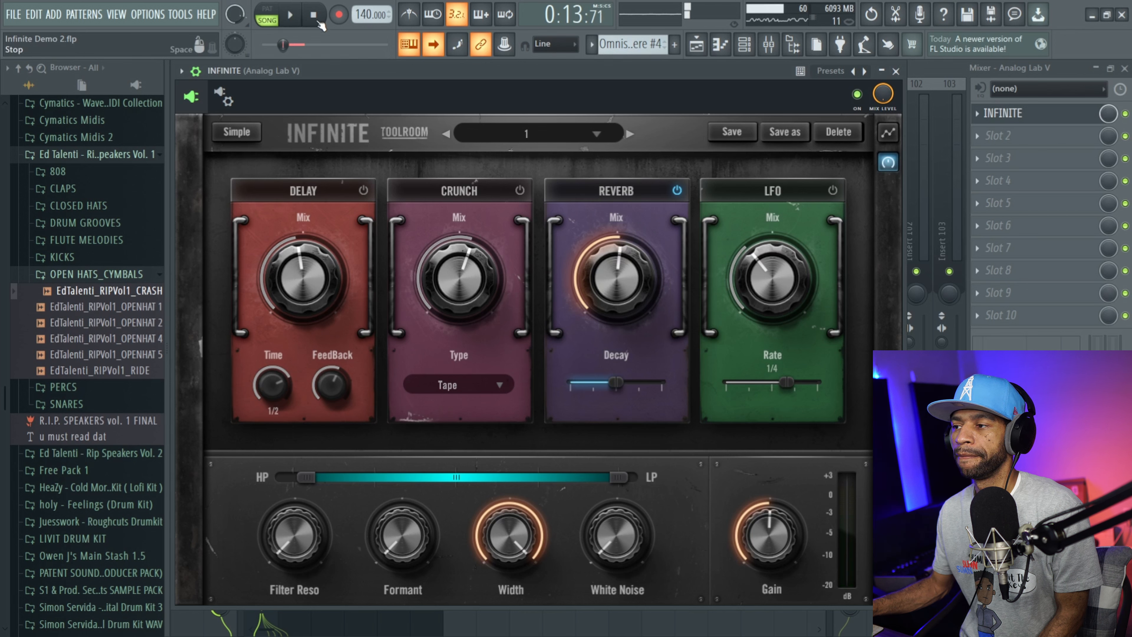
- Enable LFO in place of Reverb, set its Mix to 0.93, and try Rates 1/8 and 1/4T during playback
left_click(677, 191)
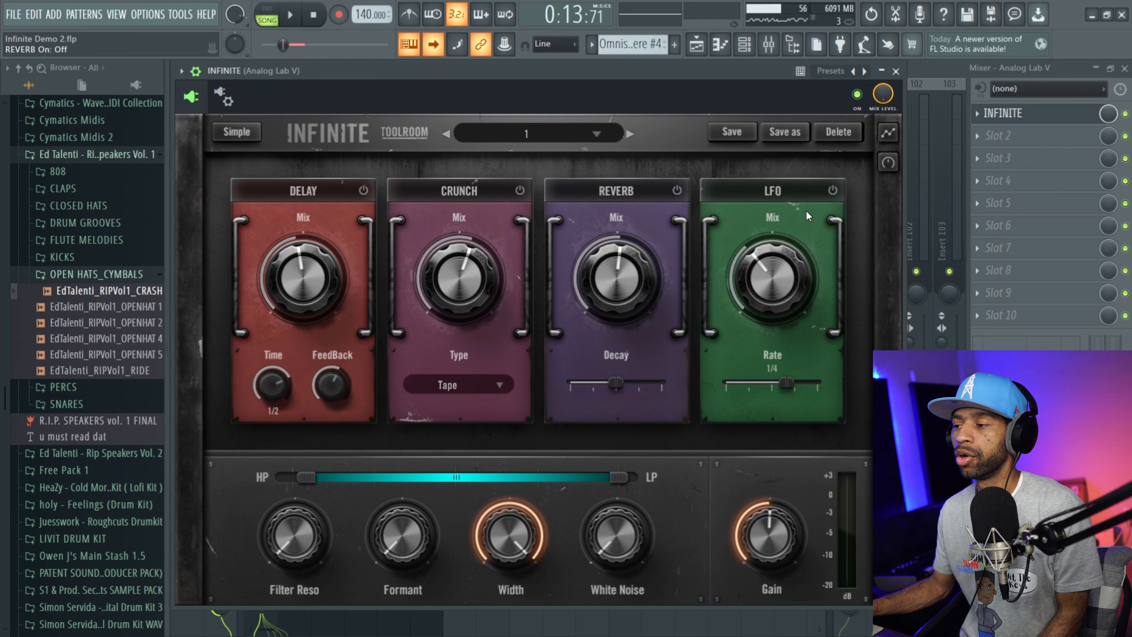
left_click(833, 191)
key("space")
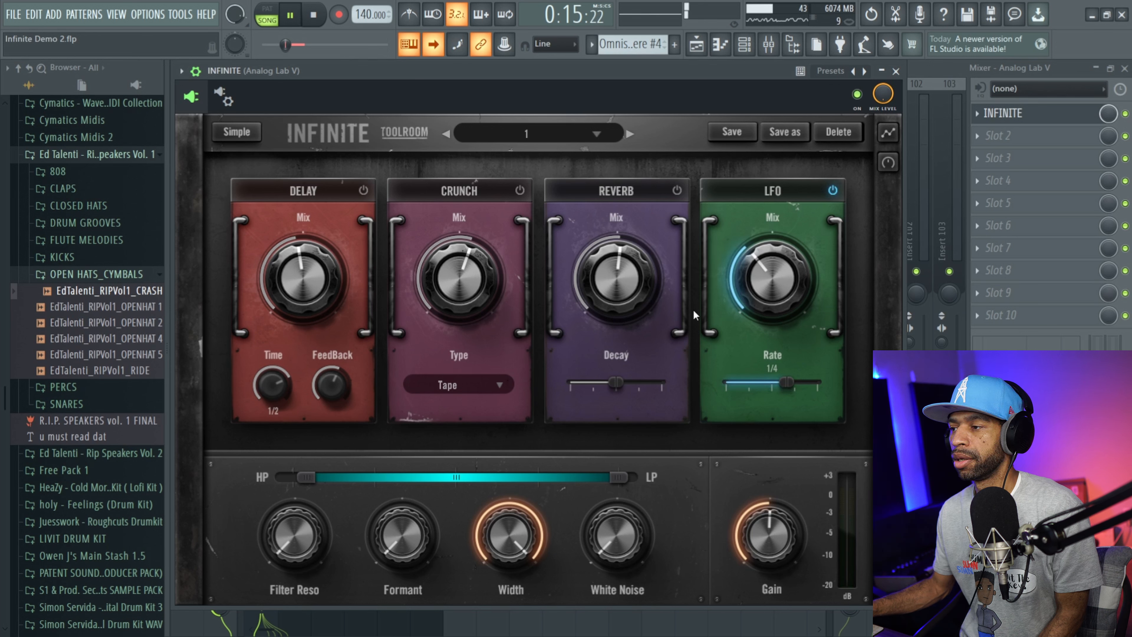
left_click_drag(744, 293, 767, 242)
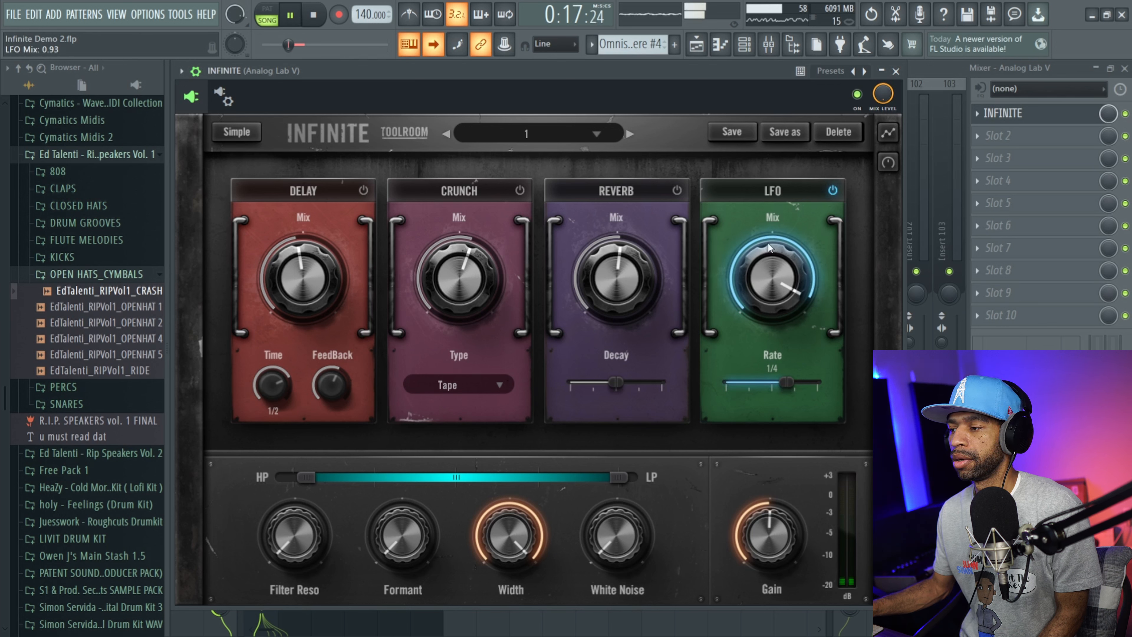
mouse_move(780, 386)
left_mouse_down()
mouse_move(826, 388)
mouse_move(760, 386)
left_mouse_up()
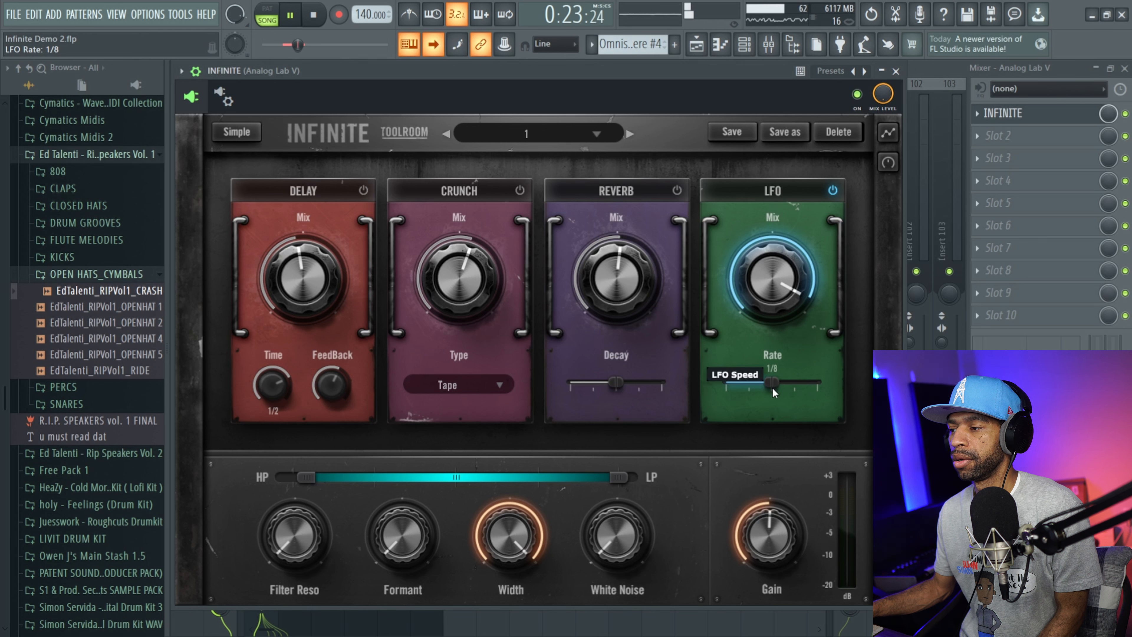
left_click_drag(772, 380, 777, 378)
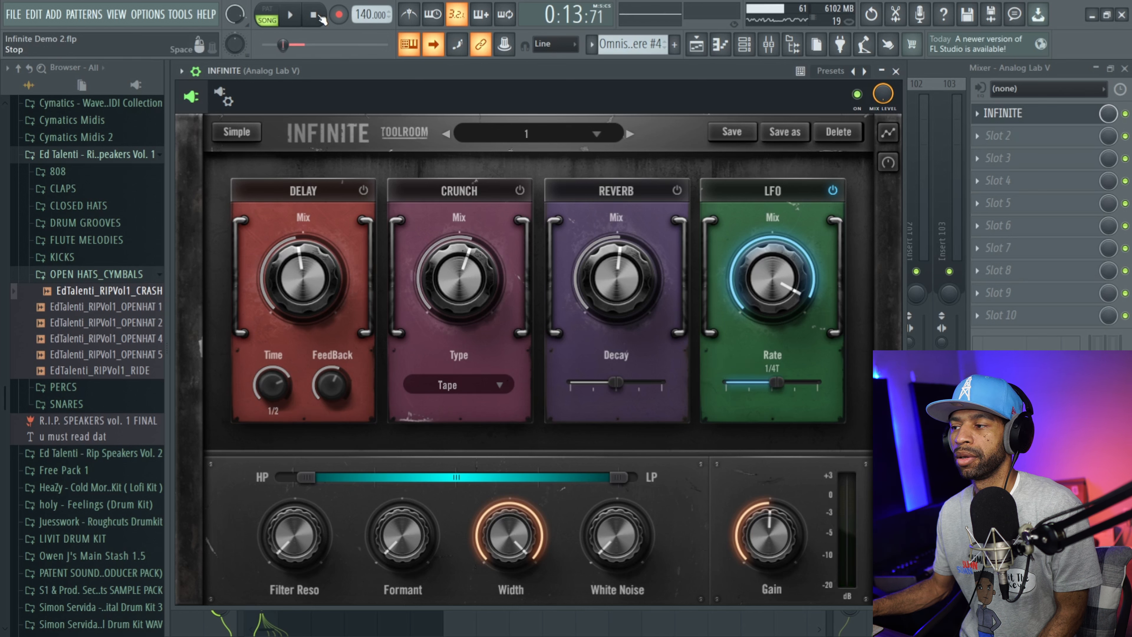
- Disable LFO, sweep Filter Reso up to 75.20 during playback, return it to zero, and stop playback
left_click(832, 190)
left_click_drag(282, 518, 297, 509)
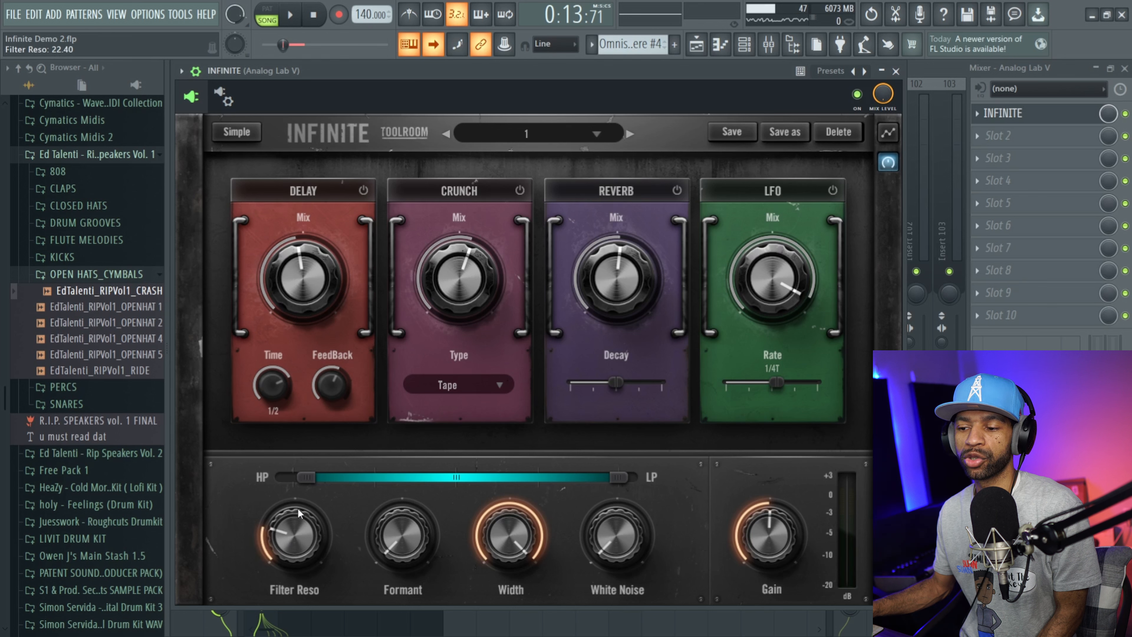
left_click(295, 21)
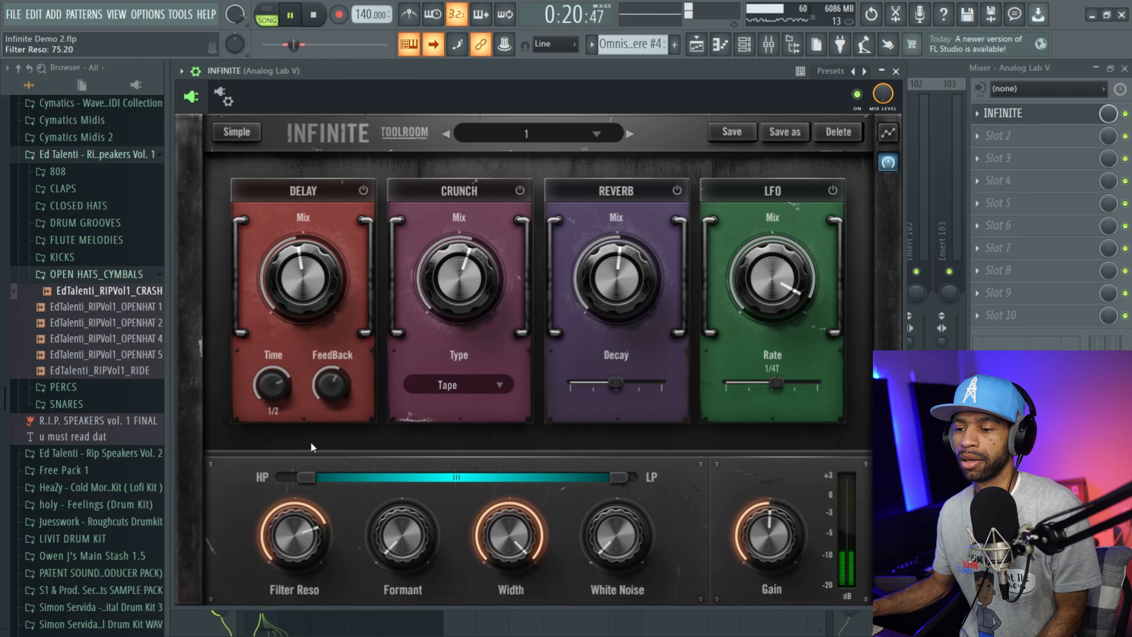
left_click(316, 19)
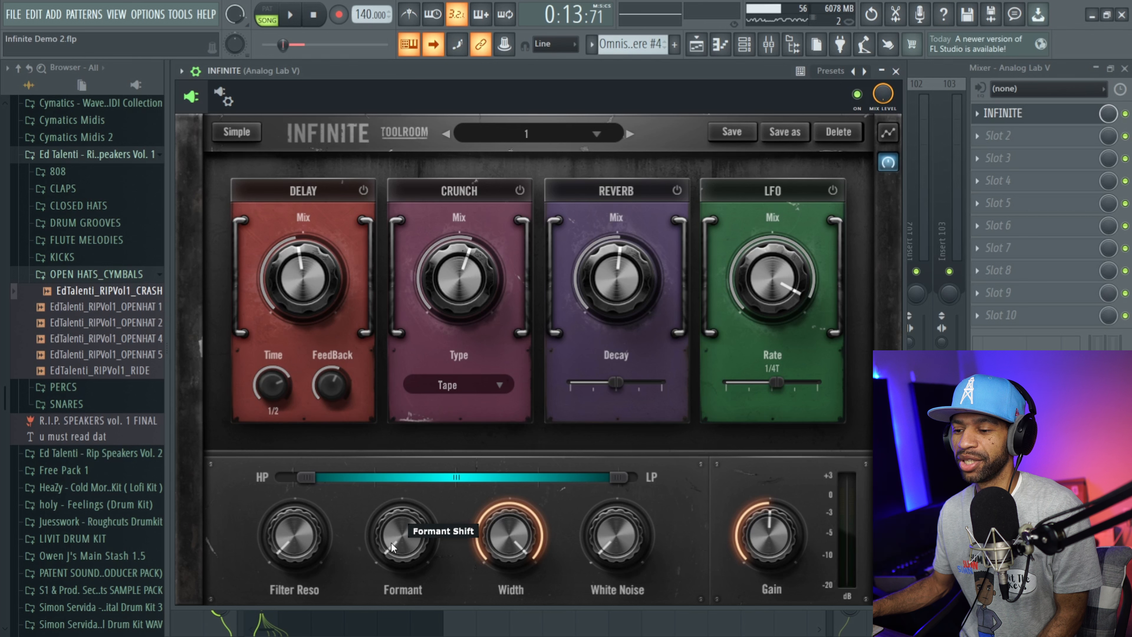
- Audition Formant during playback by raising it to 5.00 and bringing it back to zero, then stop playback
left_click(291, 18)
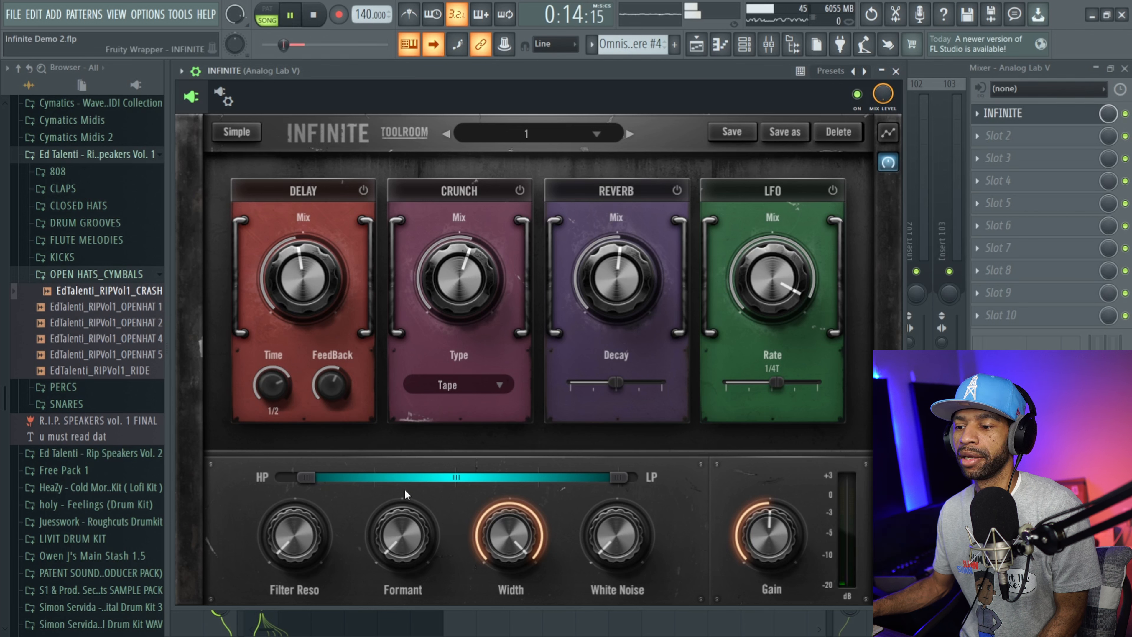
left_click_drag(400, 491, 411, 469)
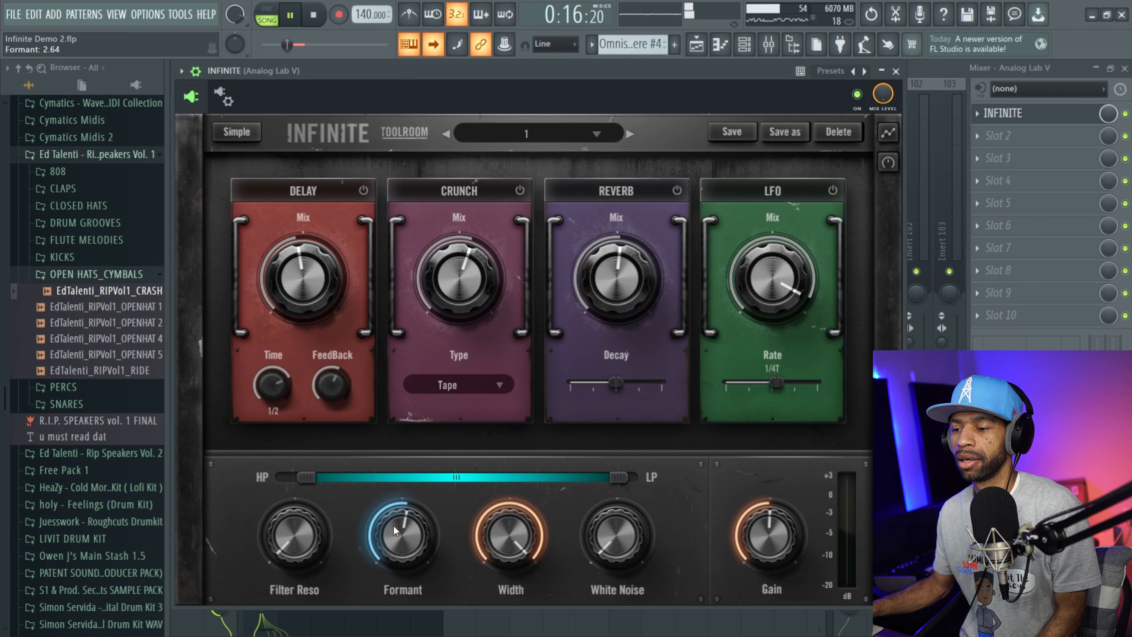
left_click_drag(394, 525, 410, 481)
left_click_drag(406, 523, 412, 494)
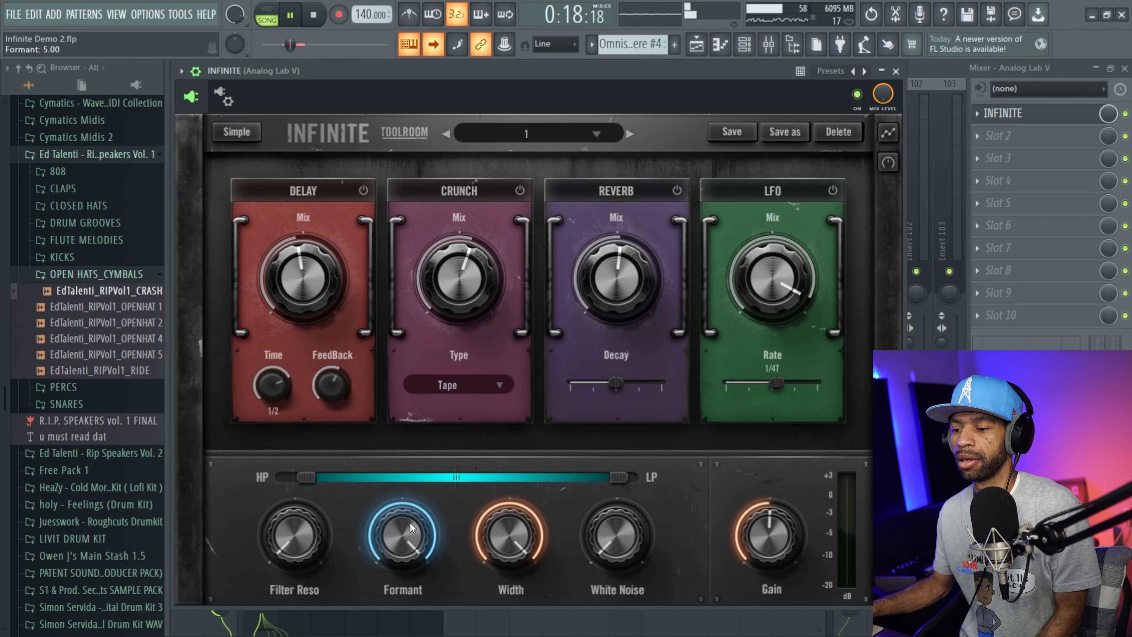
left_click_drag(398, 550, 381, 634)
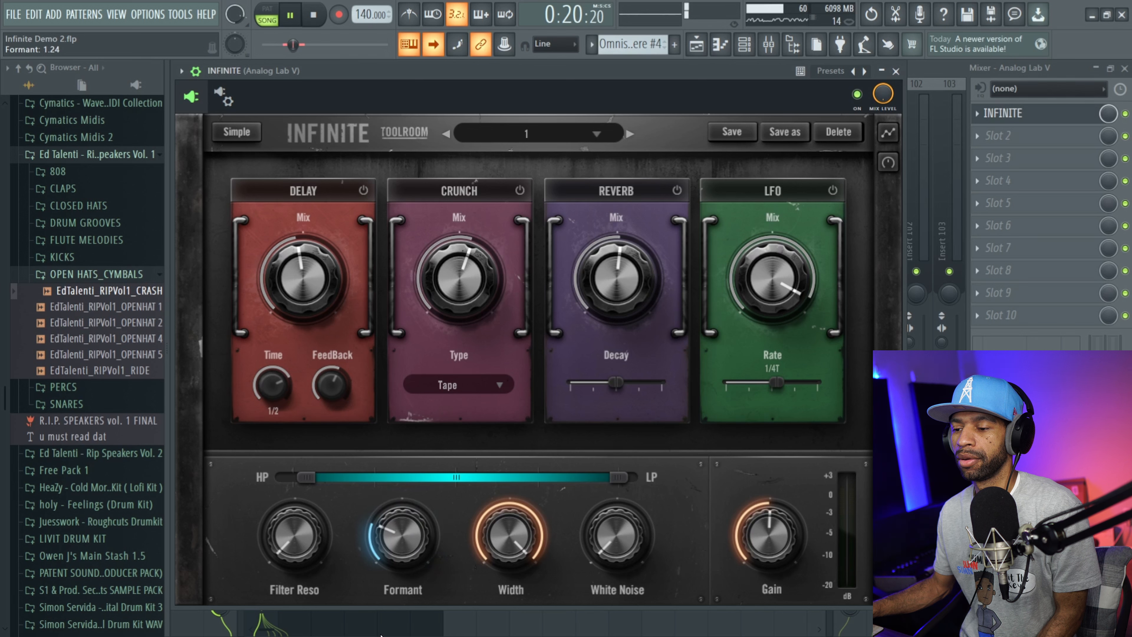
left_click_drag(408, 529, 403, 584)
key("space")
left_click(283, 45)
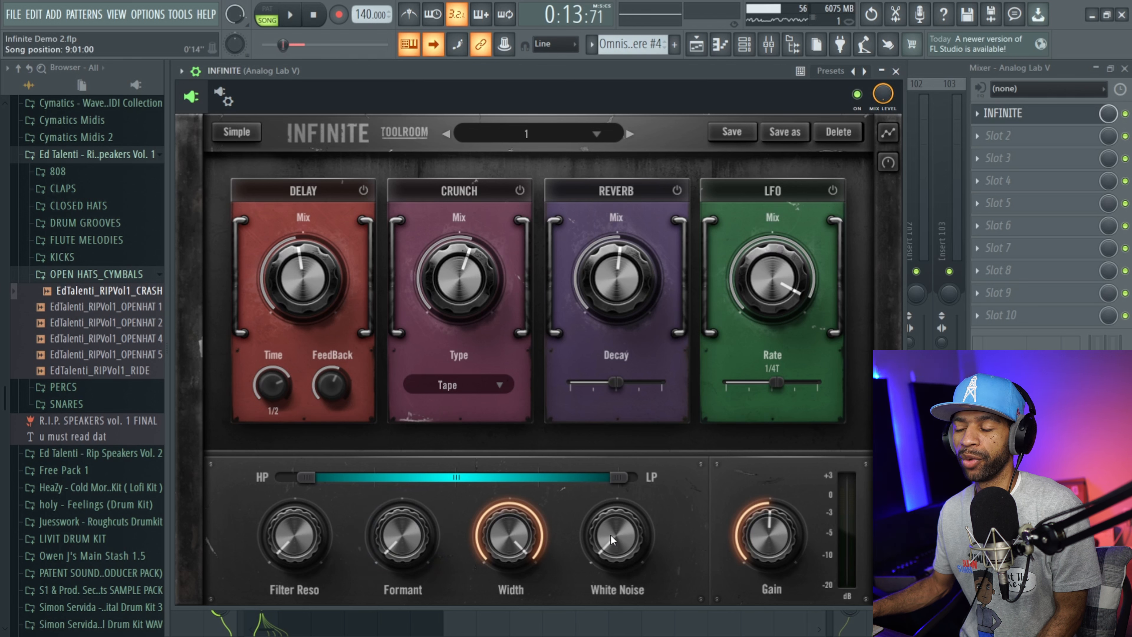
- Raise White Noise to 0.87 during playback, reduce it to 0.21 and slightly further, and stop playback
left_click(290, 13)
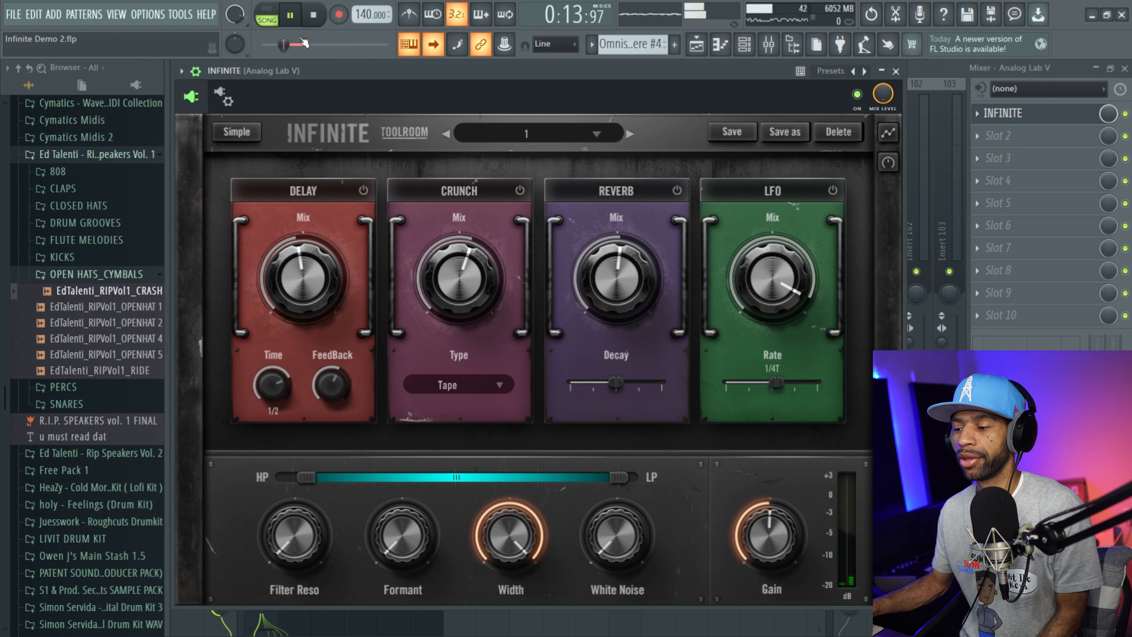
left_click_drag(612, 550, 635, 462)
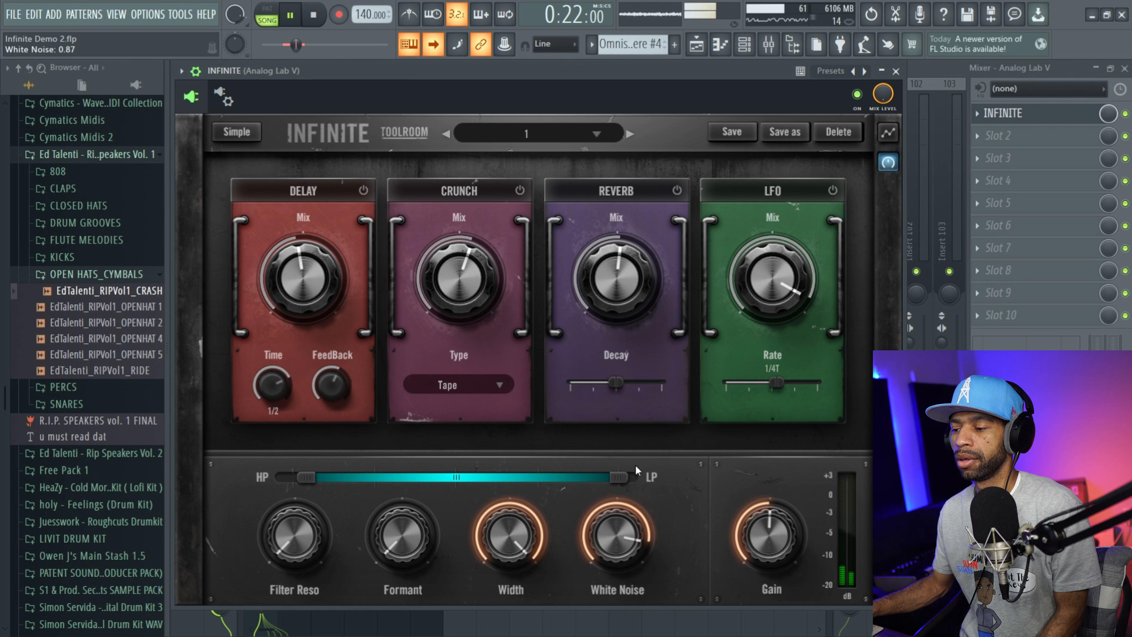
left_click_drag(618, 537, 611, 615)
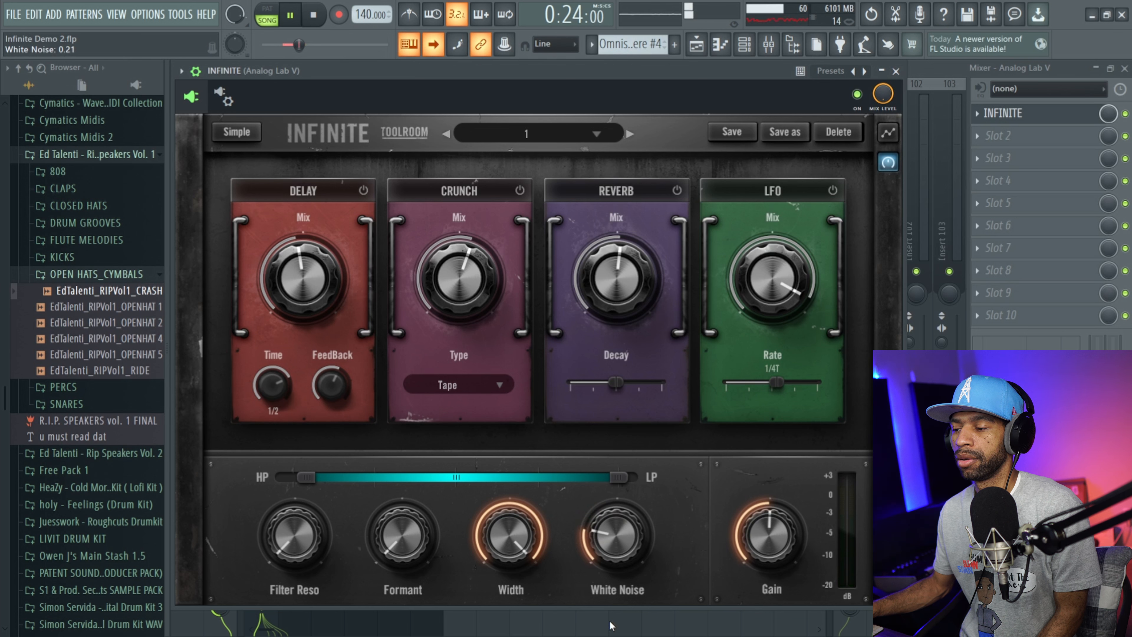
left_click_drag(626, 543, 620, 553)
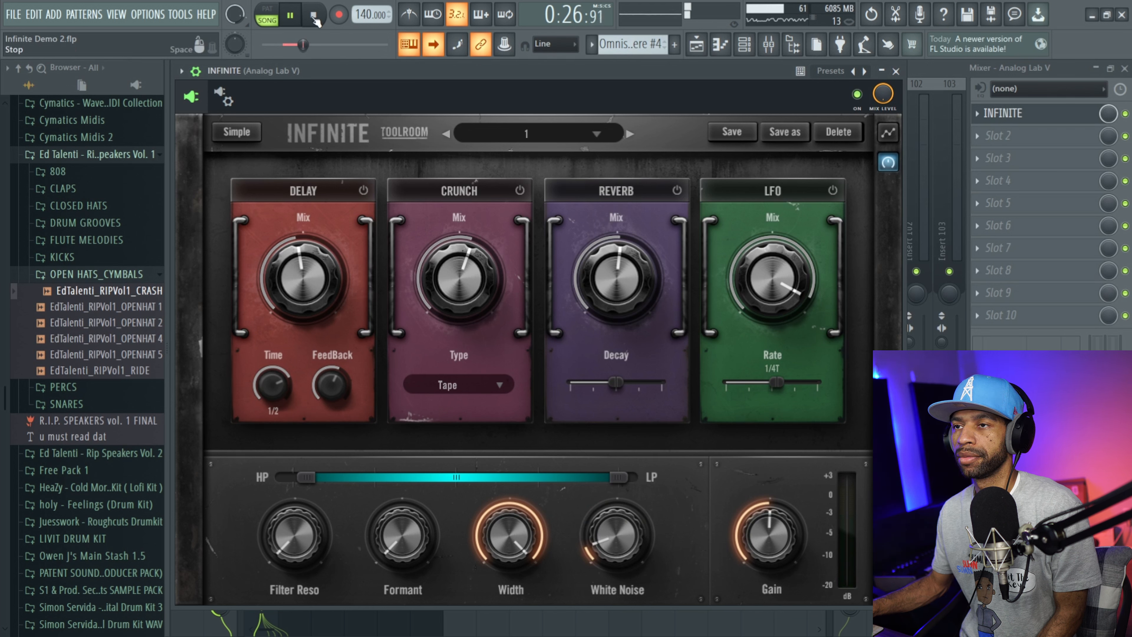
left_click(314, 17)
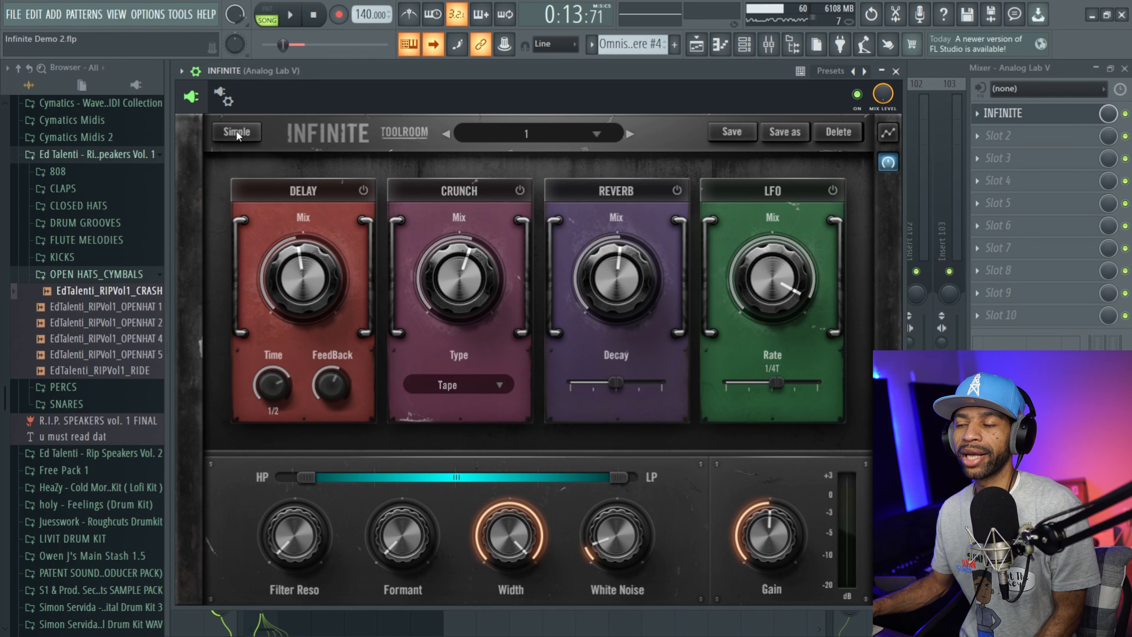
- Load the APOGEE preset from the complex FX Shots Inserts and switch the plugin to its simple view
left_click(597, 133)
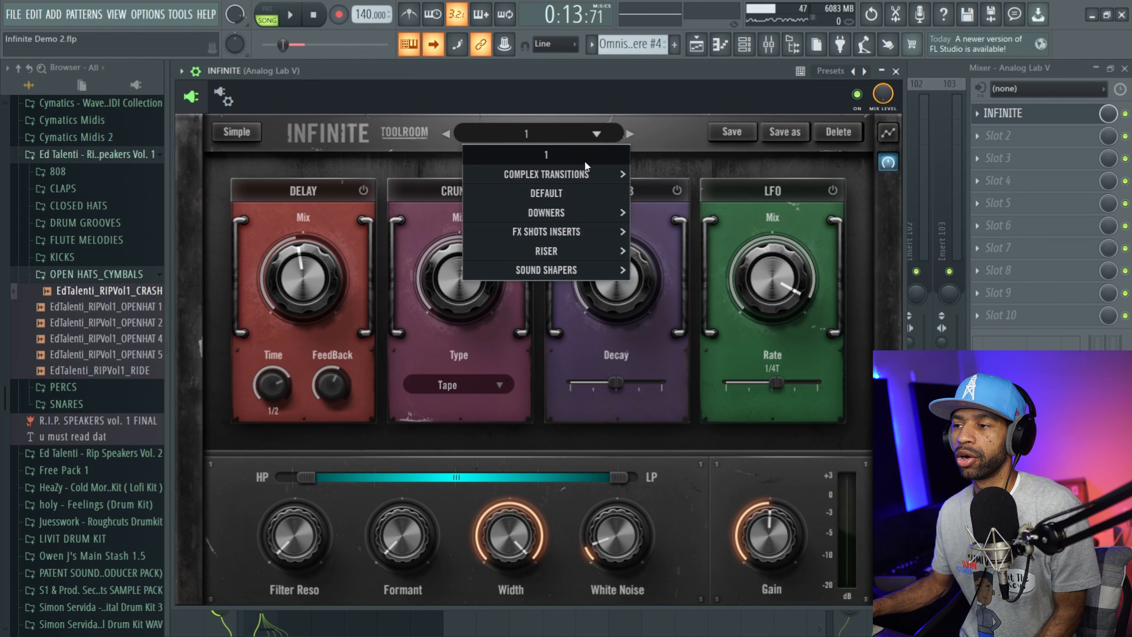
mouse_move(581, 233)
mouse_move(678, 232)
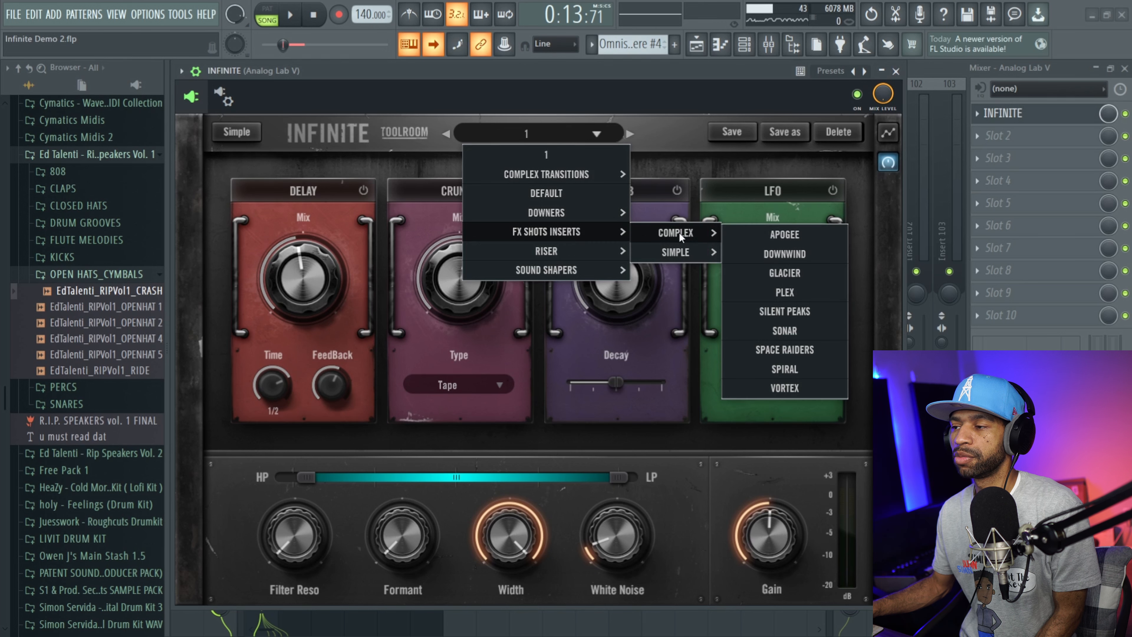
left_click(781, 239)
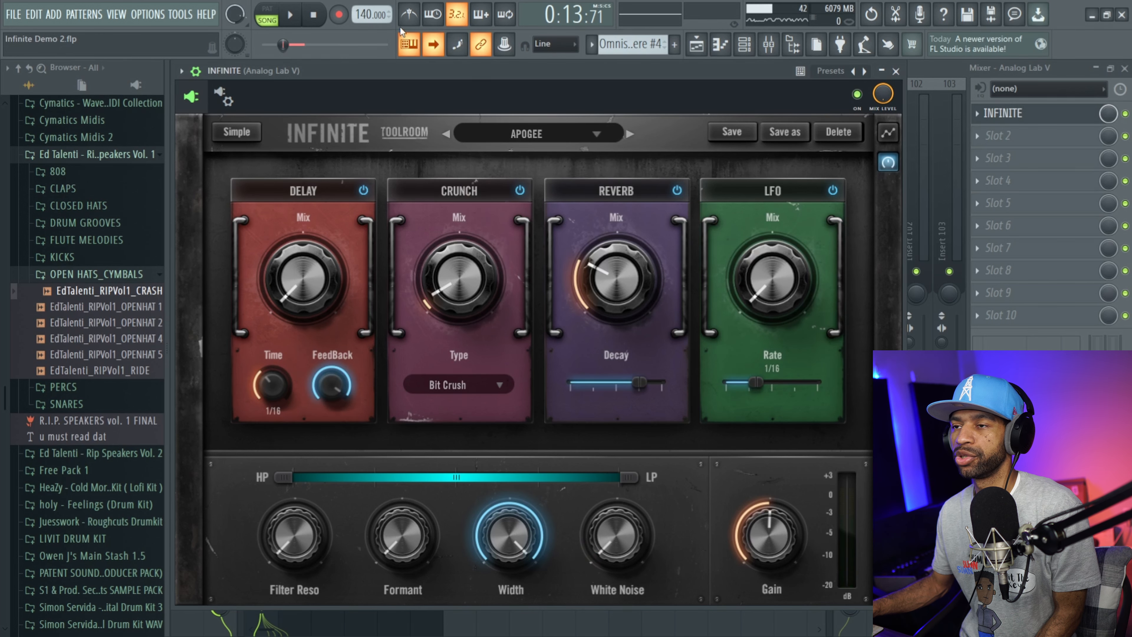
left_click(291, 15)
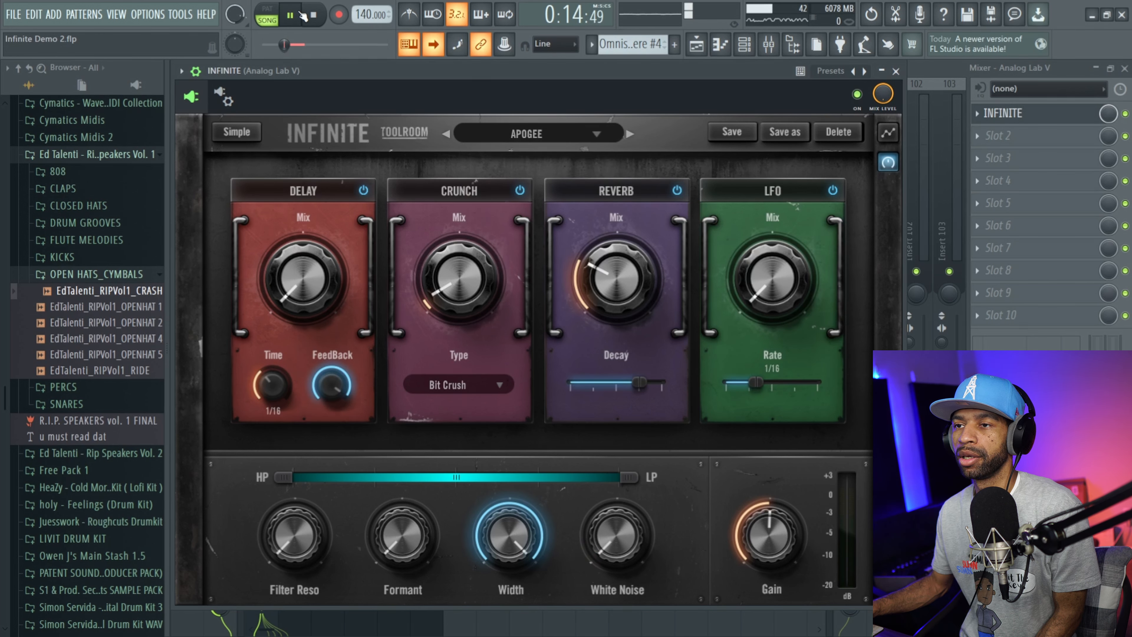
left_click(237, 132)
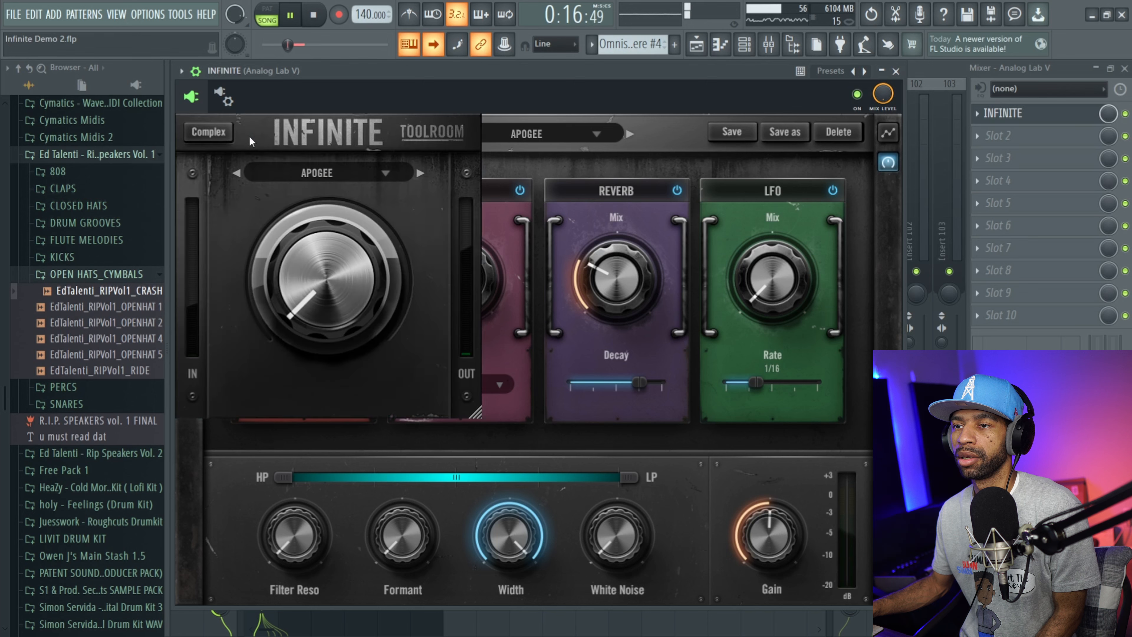
left_click(314, 15)
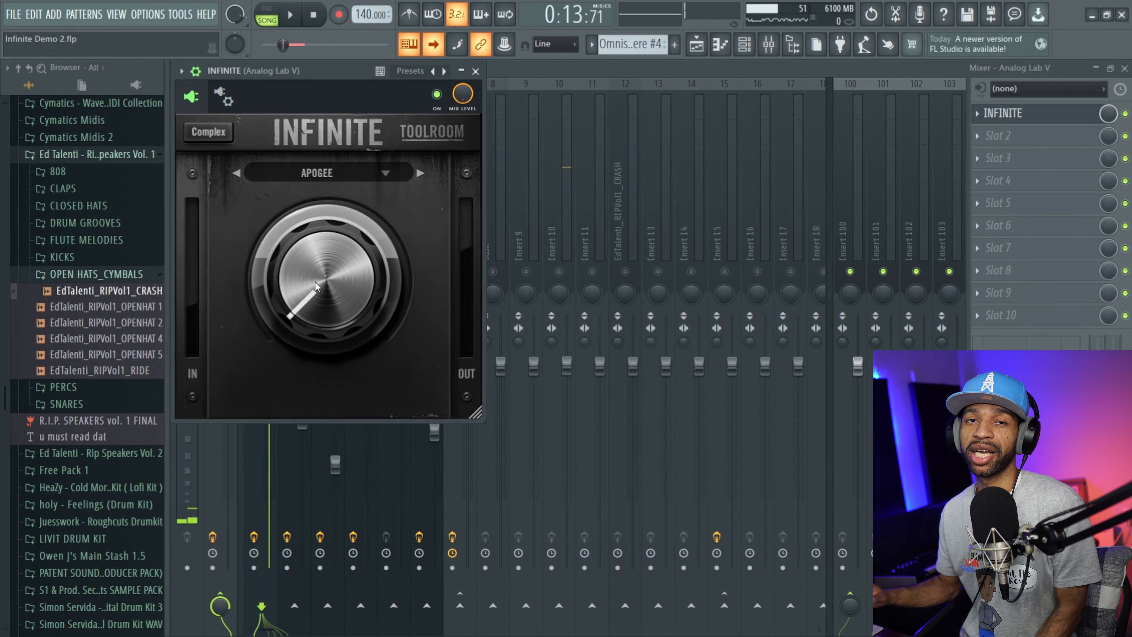
- Save the project and audition APOGEE by sweeping the One Knob during playback, returning it to 0.00
key("ctrl+s")
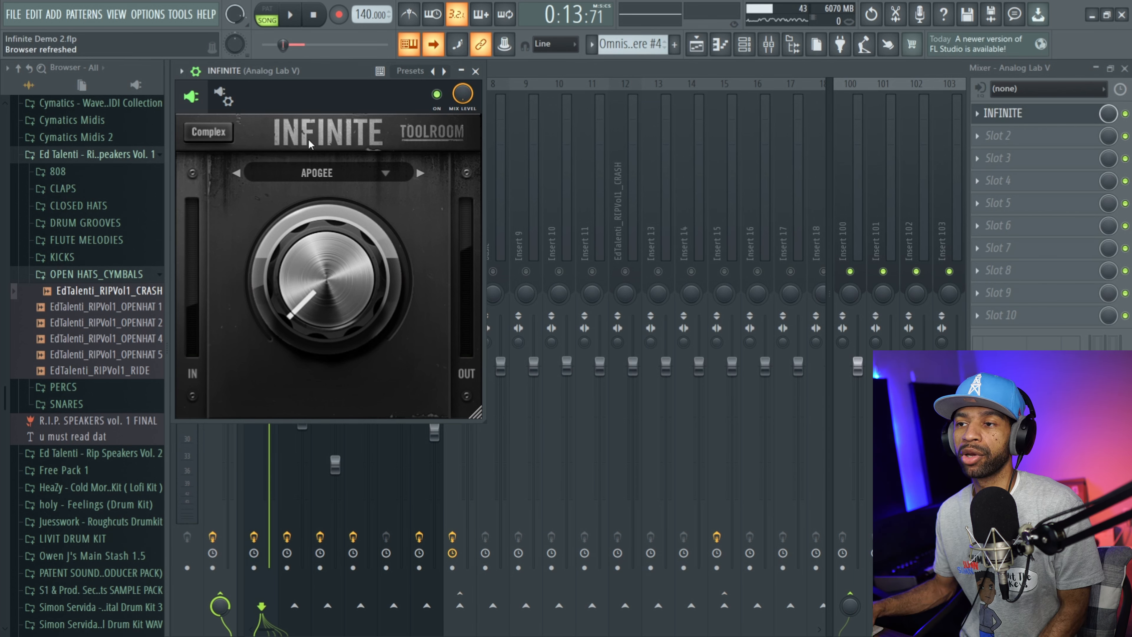
left_click(290, 19)
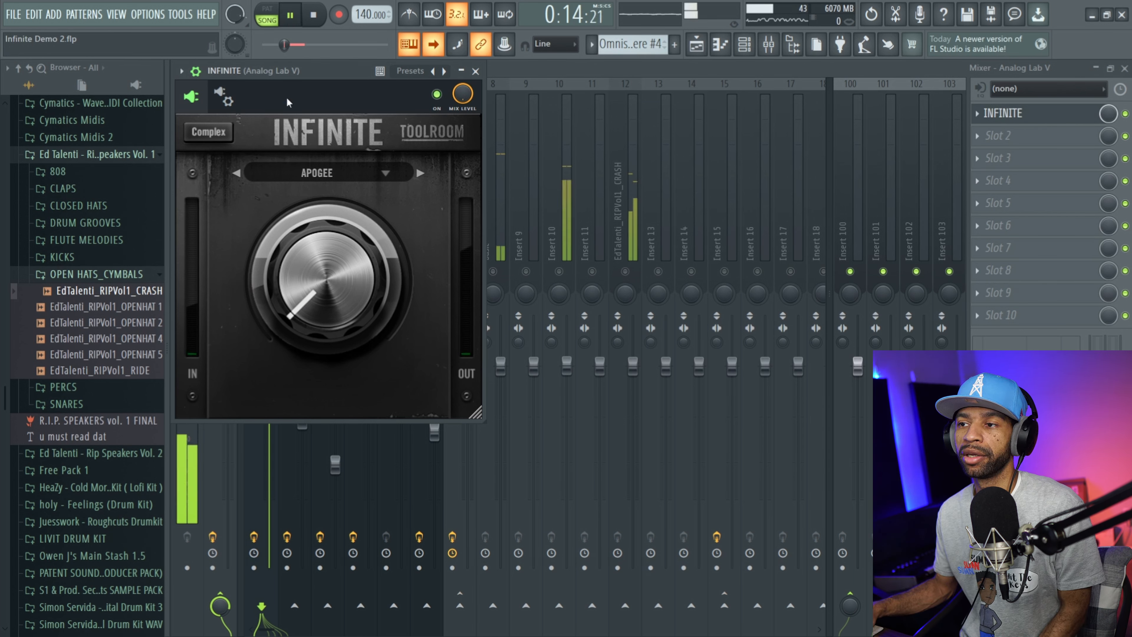
left_click_drag(290, 281, 297, 311)
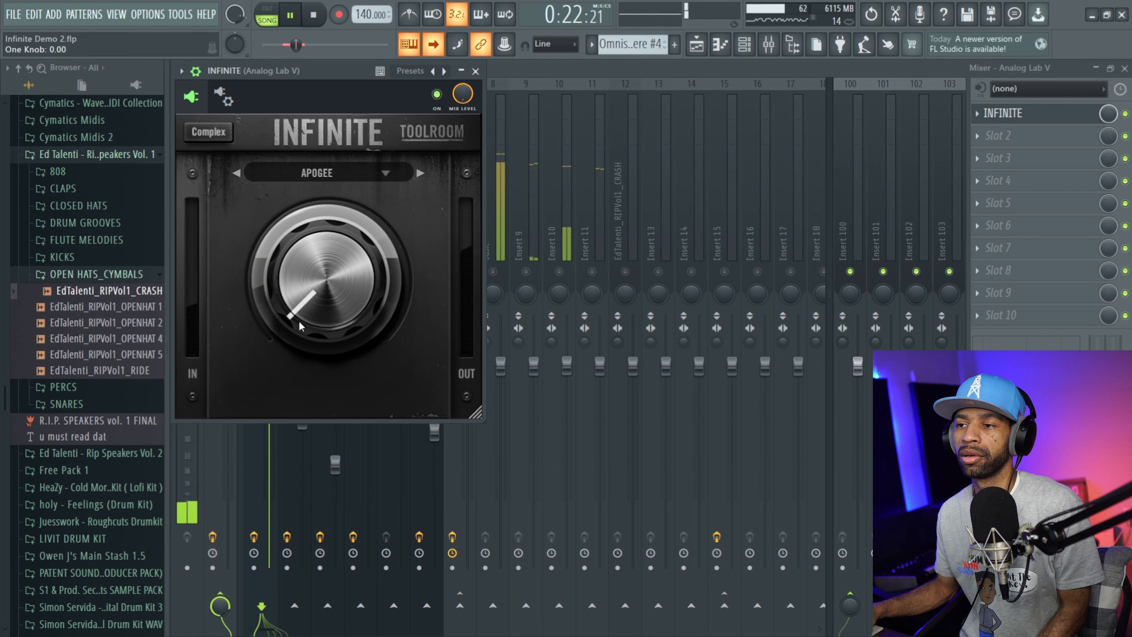
- Switch to the DOWNWIND preset, sweep the One Knob while listening, return it to 0.00, and stop playback
left_click(419, 172)
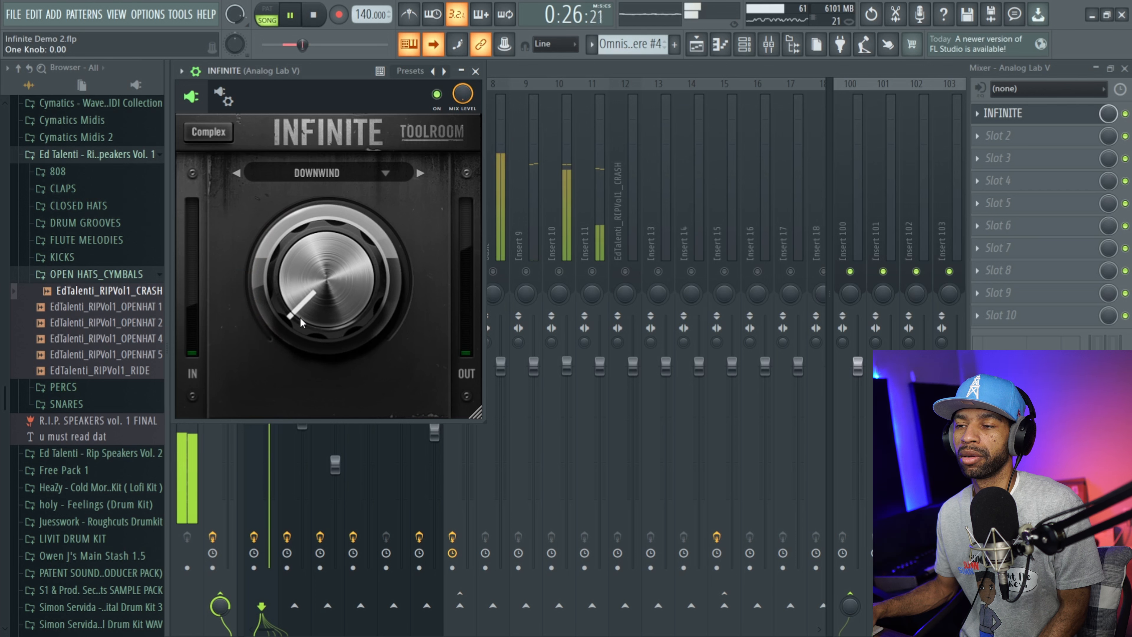
left_click_drag(300, 316, 303, 308)
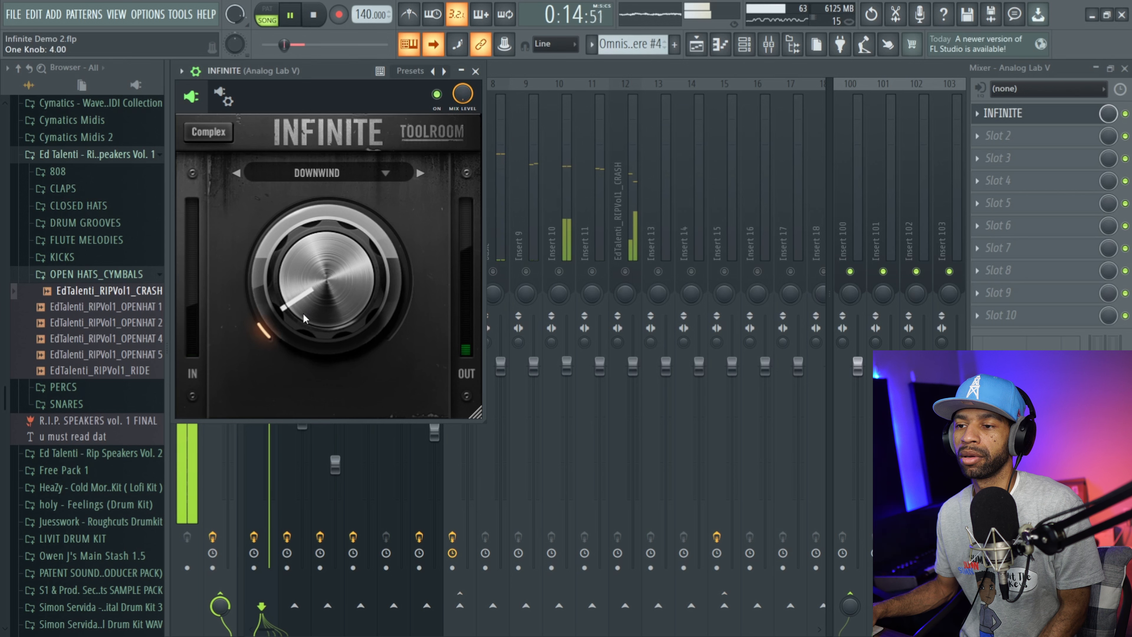
left_click_drag(300, 315, 301, 324)
left_click(314, 14)
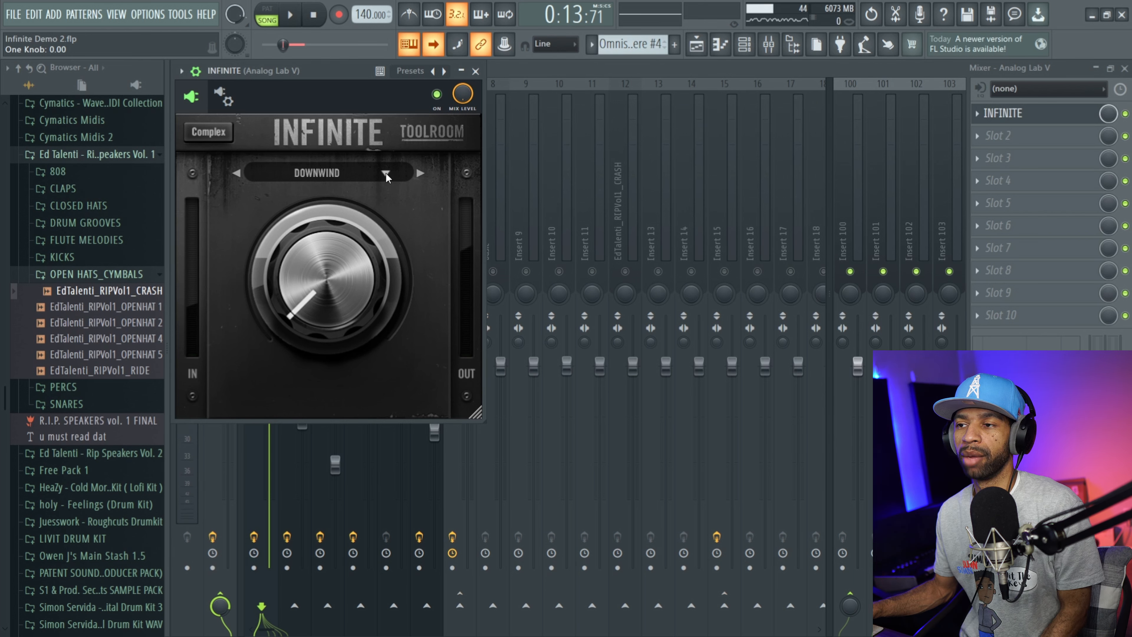
- Select the GLACIER preset and audition its One Knob sweep during playback, returning the knob to 0.00
left_click(418, 173)
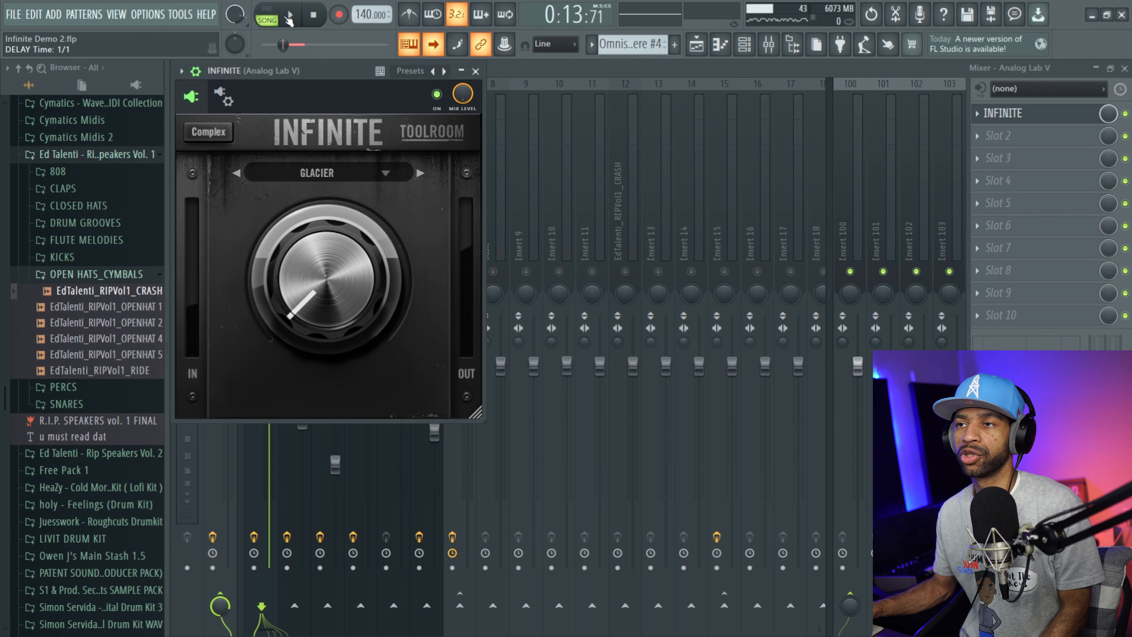
left_click(290, 18)
left_click_drag(293, 296, 290, 347)
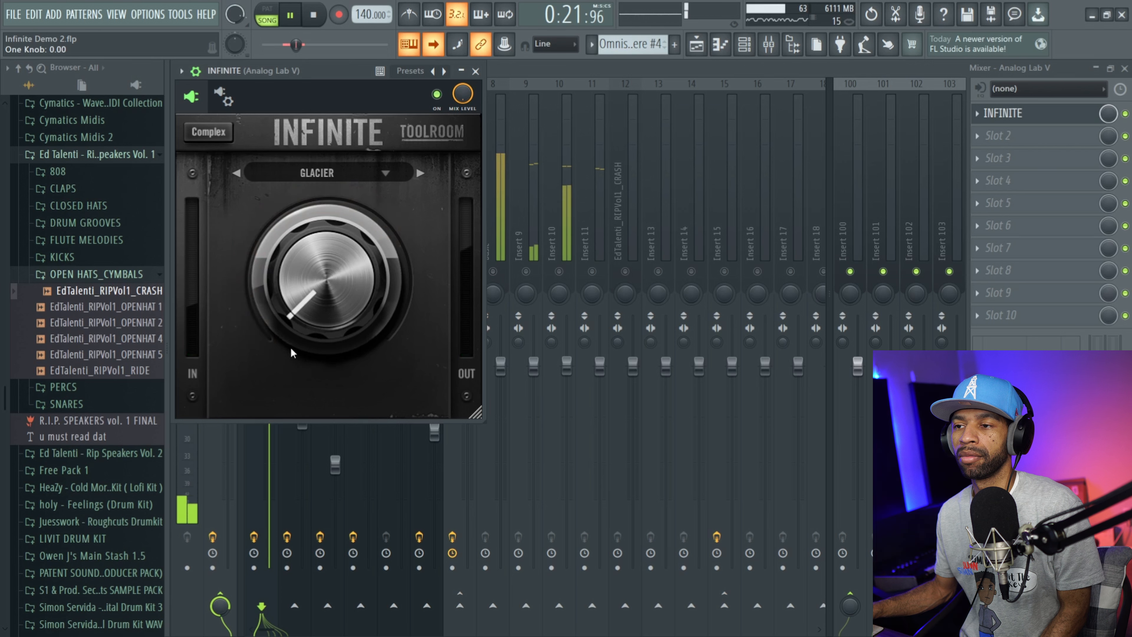
- Switch to the PLEX preset, audition the One Knob back to 0.00, and stop playback
left_click(421, 173)
mouse_move(304, 291)
left_mouse_down()
mouse_move(298, 257)
mouse_move(298, 292)
left_mouse_up()
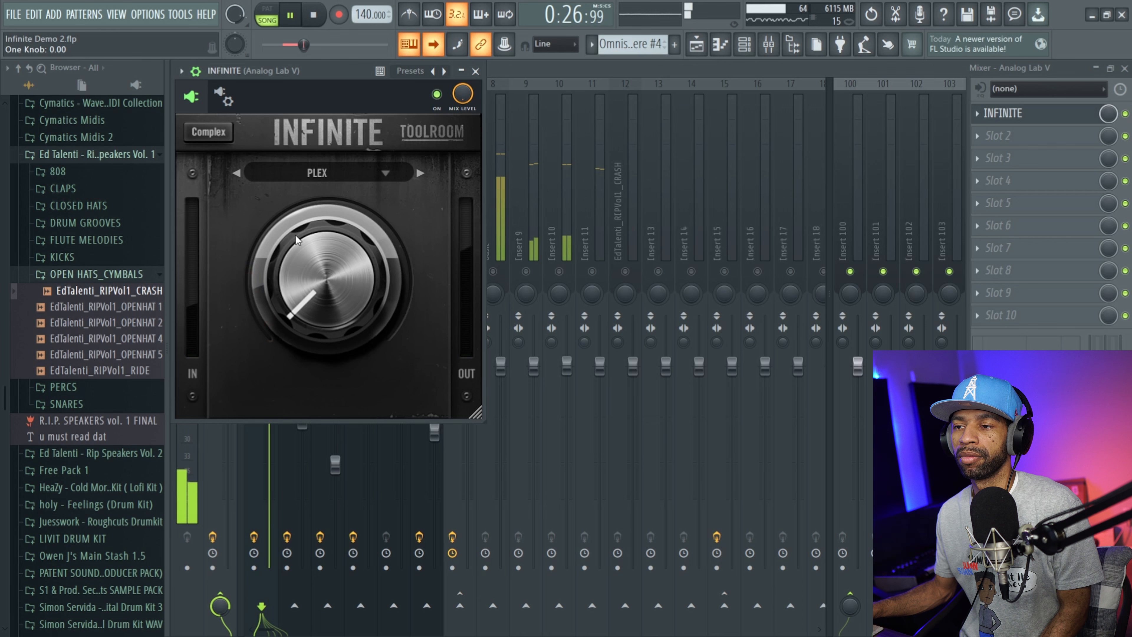
left_click(317, 16)
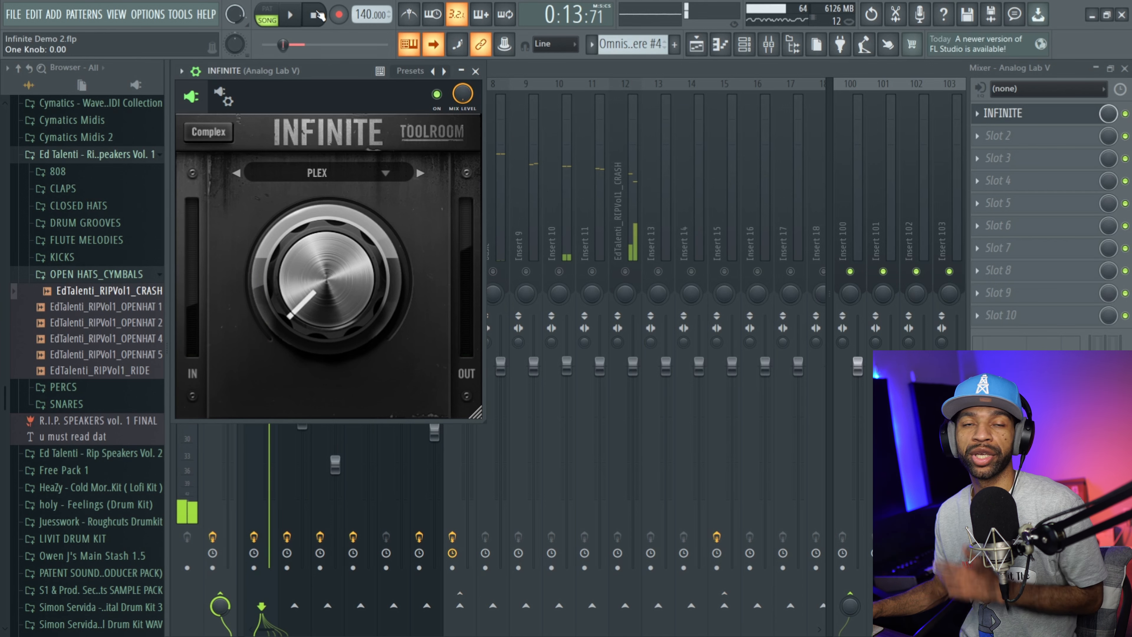